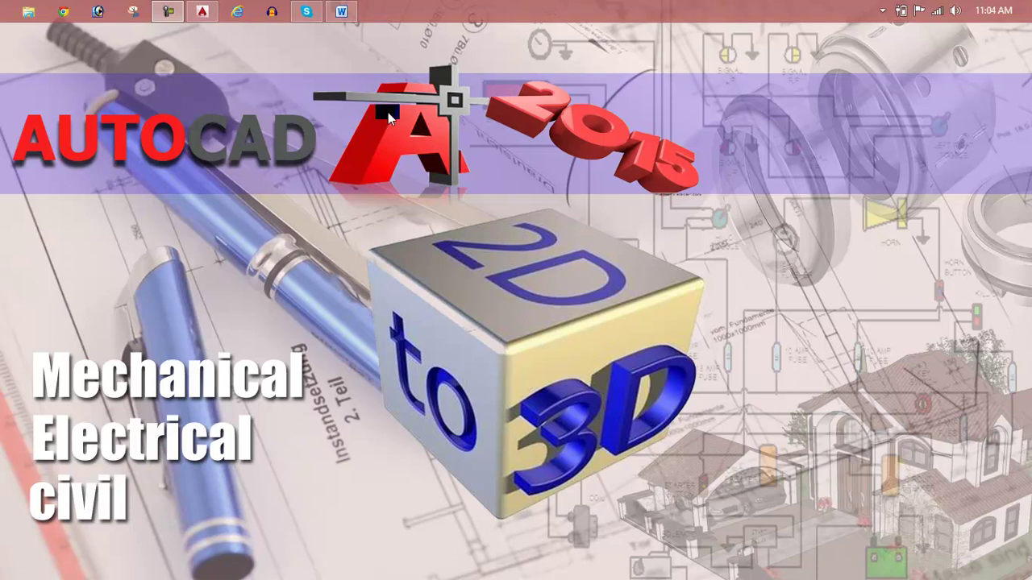
Restore the Lesson 72 Word document on union, subtract and intersect.
left_click(343, 13)
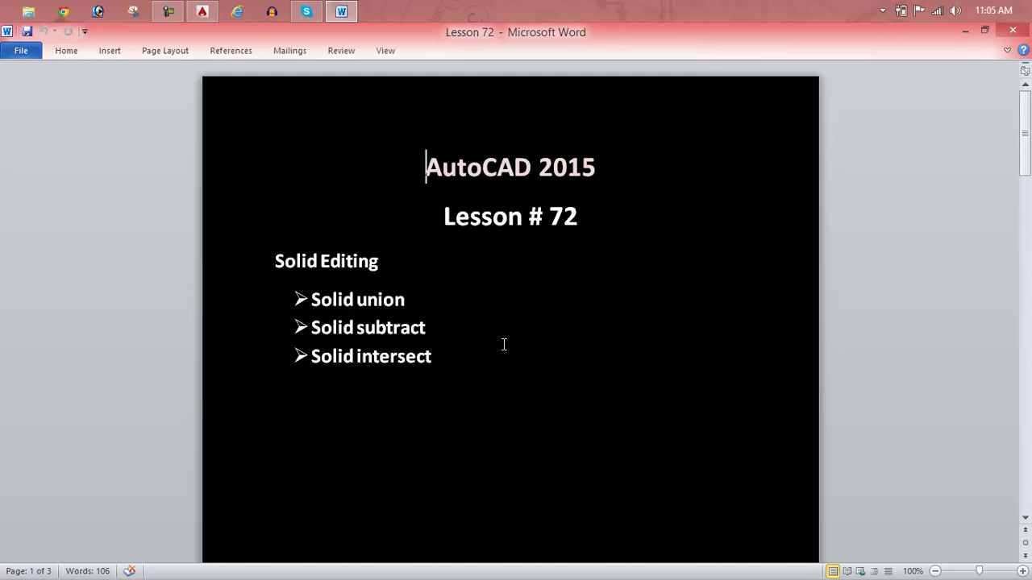
Switch to AutoCAD Drawing1 and draw a practice rectangle with REC.
left_click(202, 11)
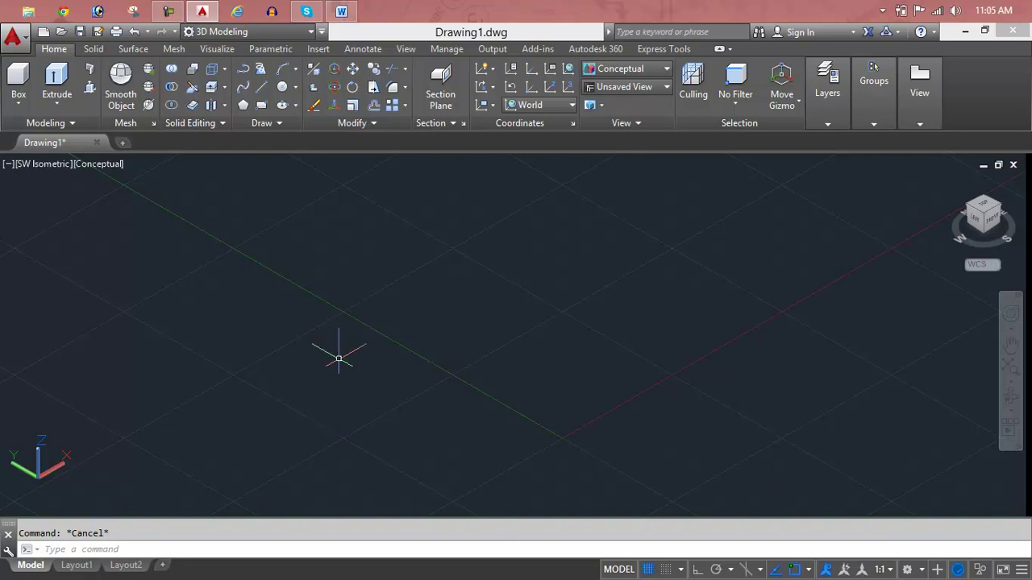
type("re")
key("Return")
left_click(370, 426)
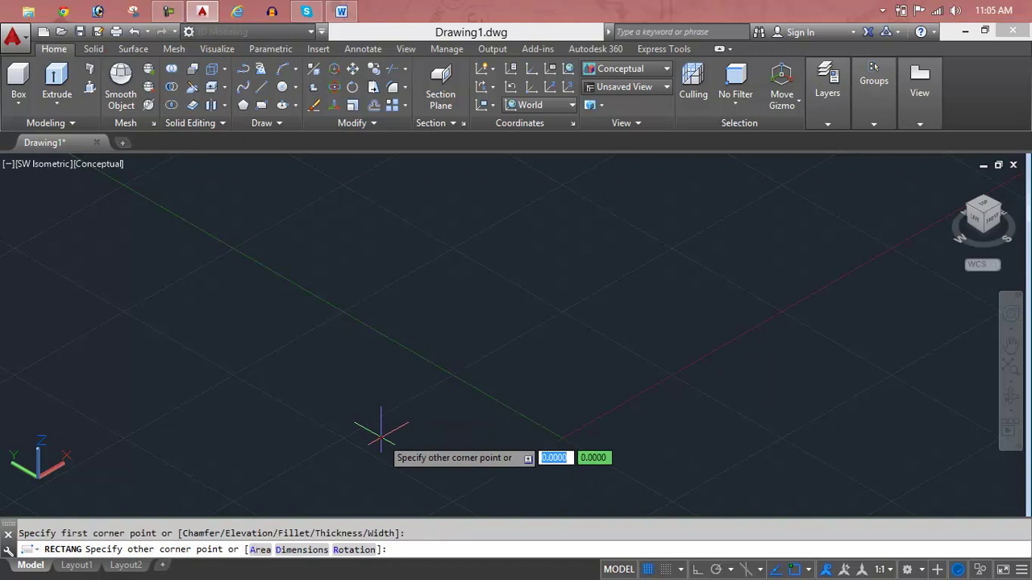
left_click(541, 167)
Set the current colour to ByLayer from the layer controls.
left_click(874, 124)
left_click(827, 123)
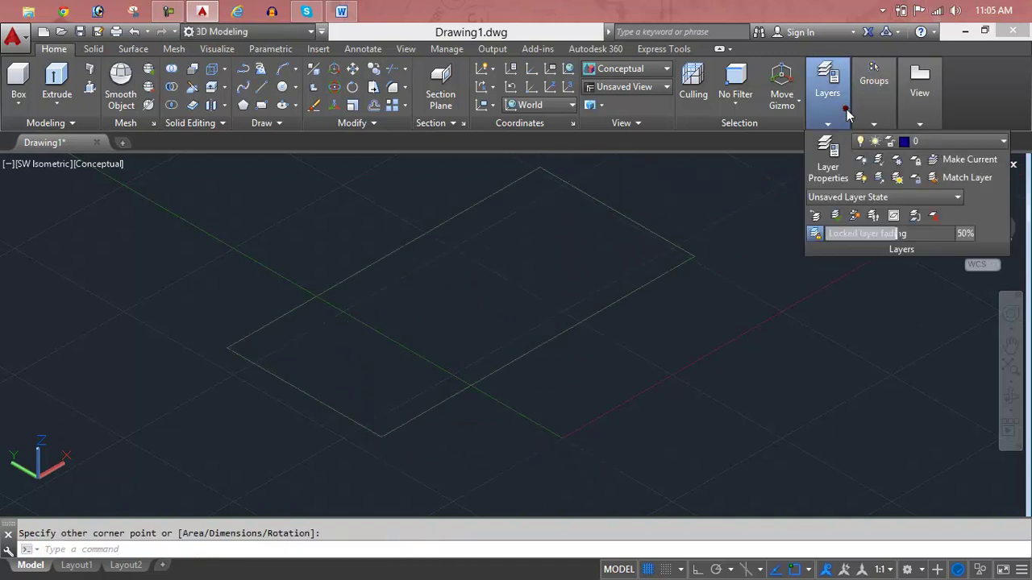
left_click(951, 143)
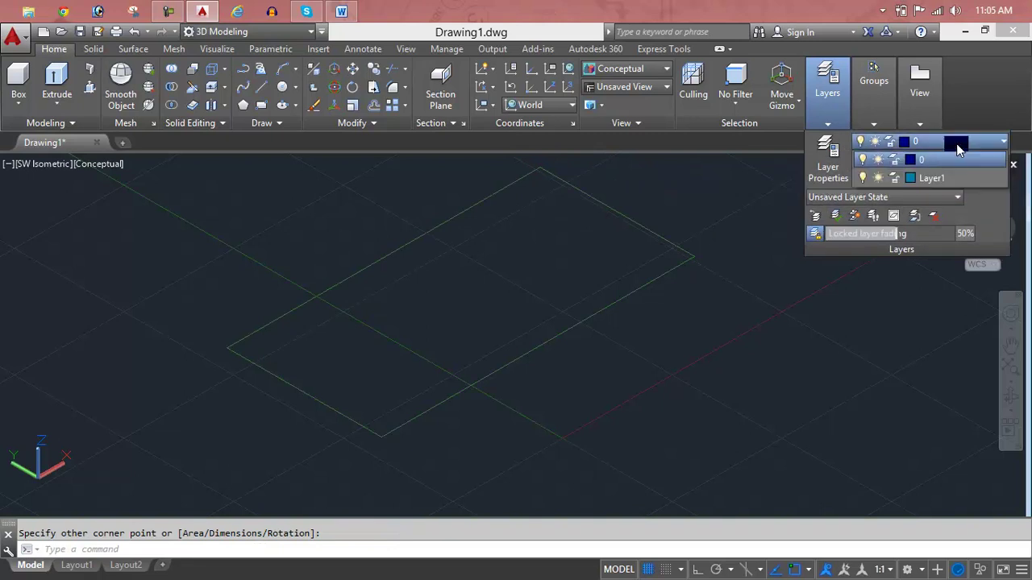
left_click(935, 161)
left_click(923, 143)
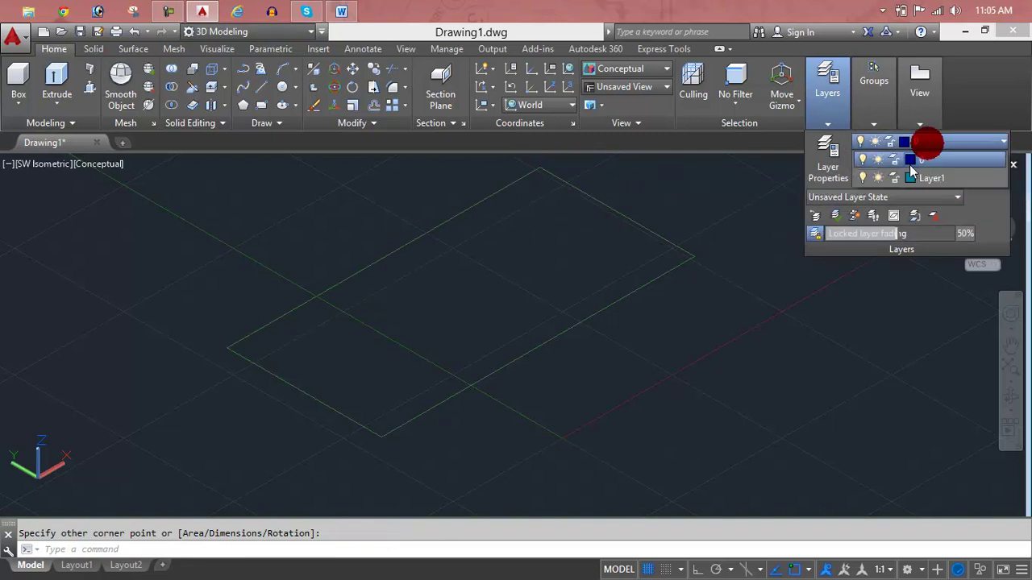
left_click(909, 164)
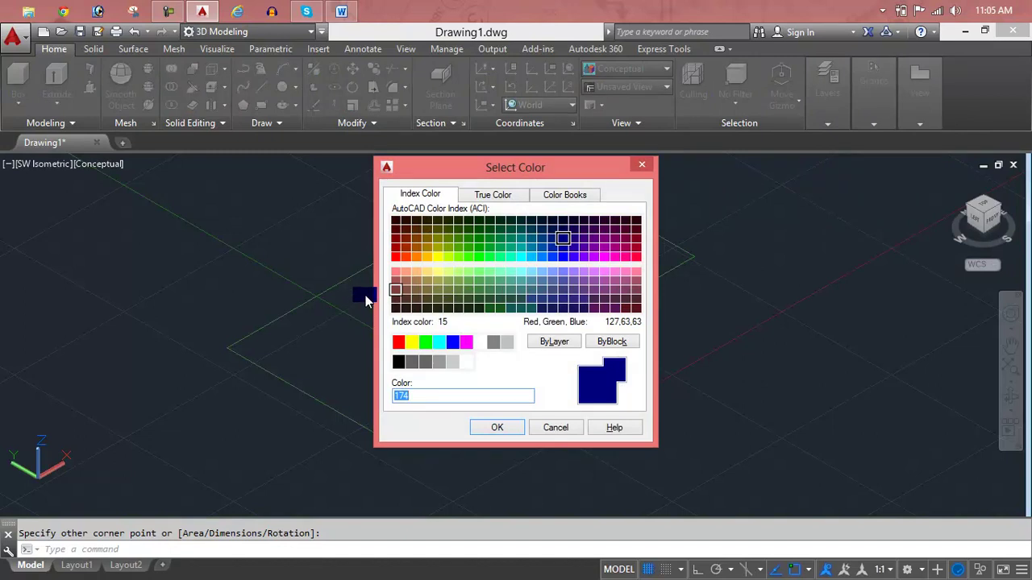
left_click(557, 343)
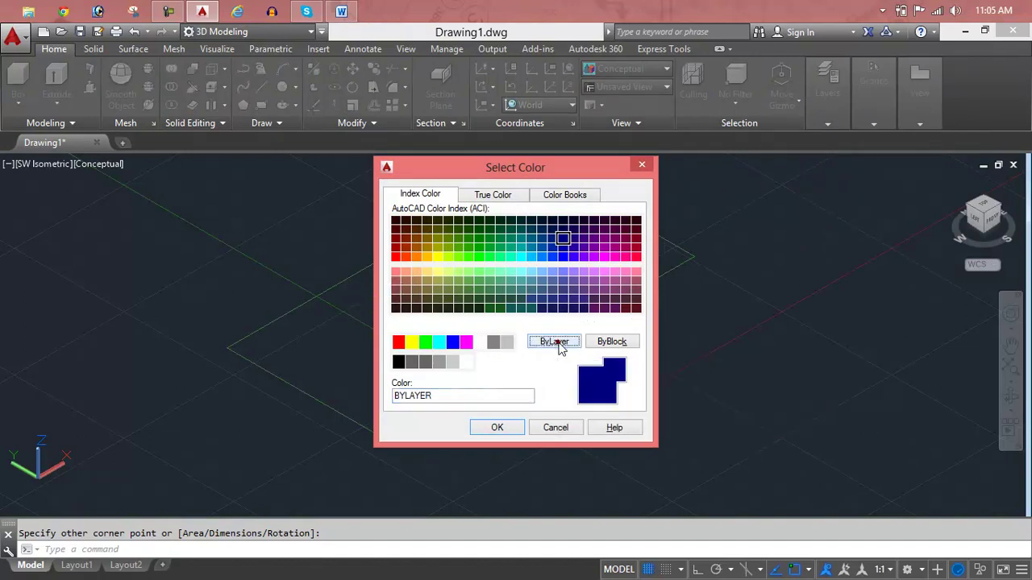
left_click(497, 427)
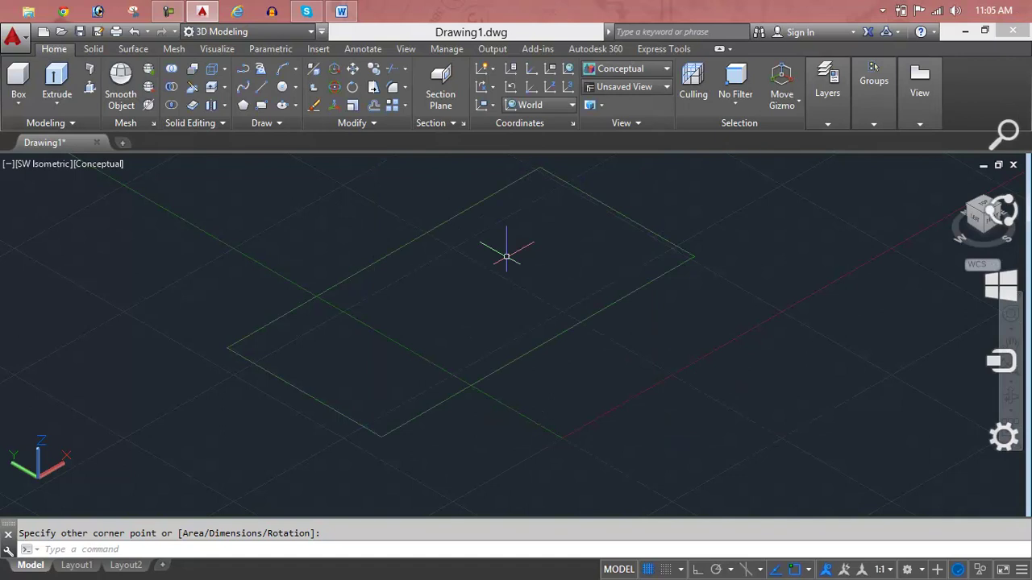
Select the practice rectangle and erase it.
left_click(498, 345)
left_click(512, 359)
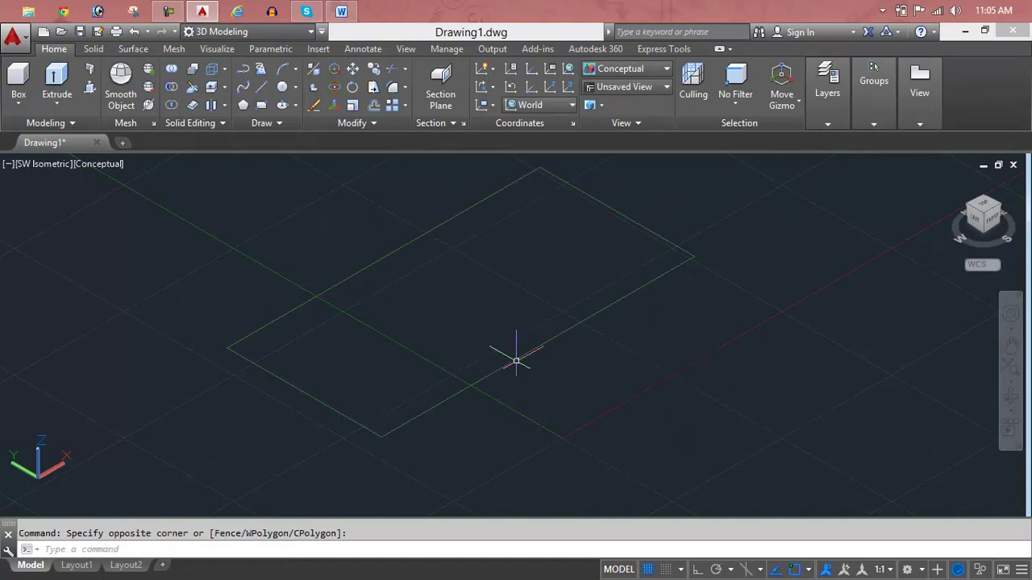
left_click(516, 360)
key("Delete")
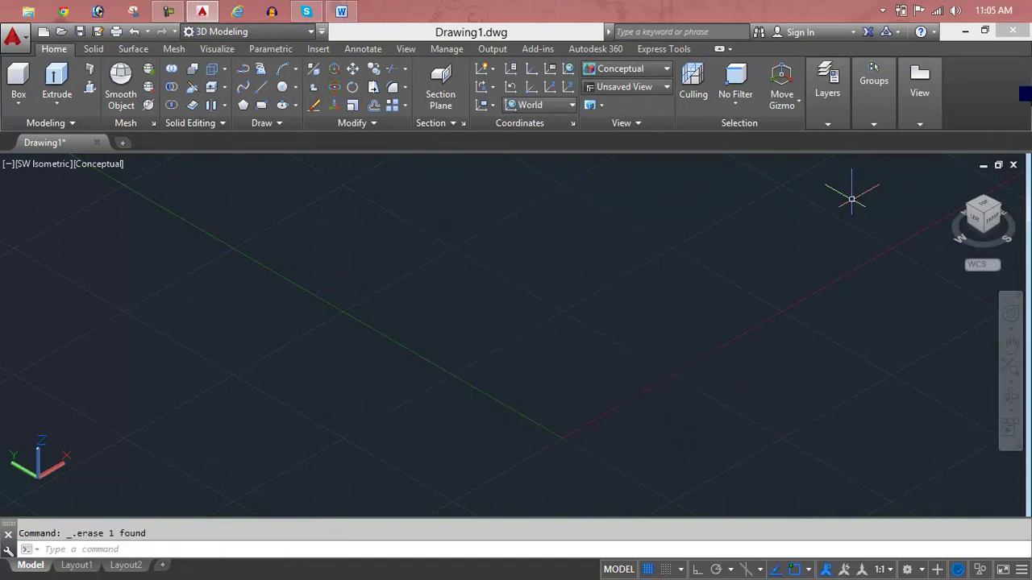
left_click(874, 123)
Delete Layer1 in the Layer Properties Manager.
left_click(830, 121)
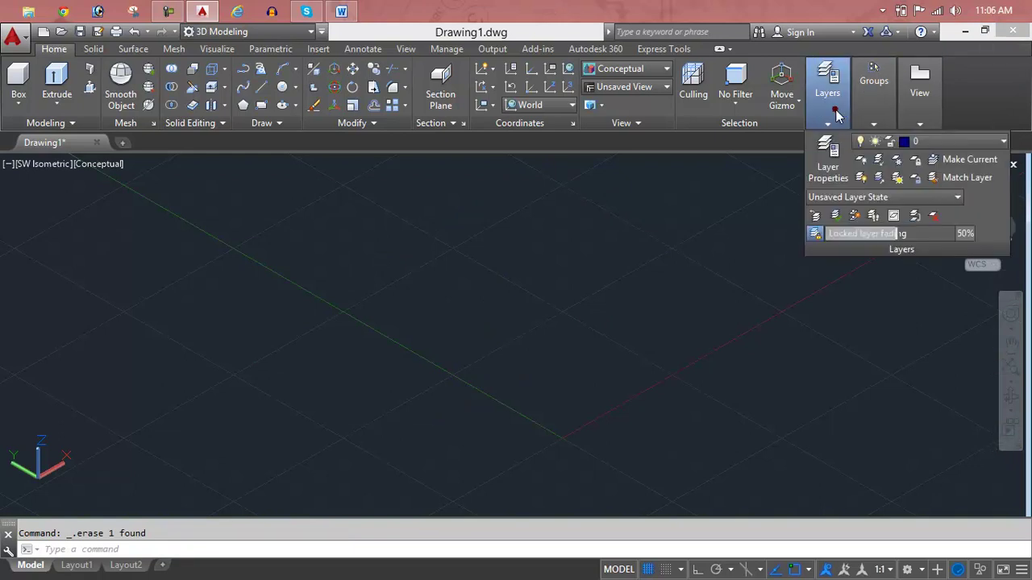
left_click(927, 141)
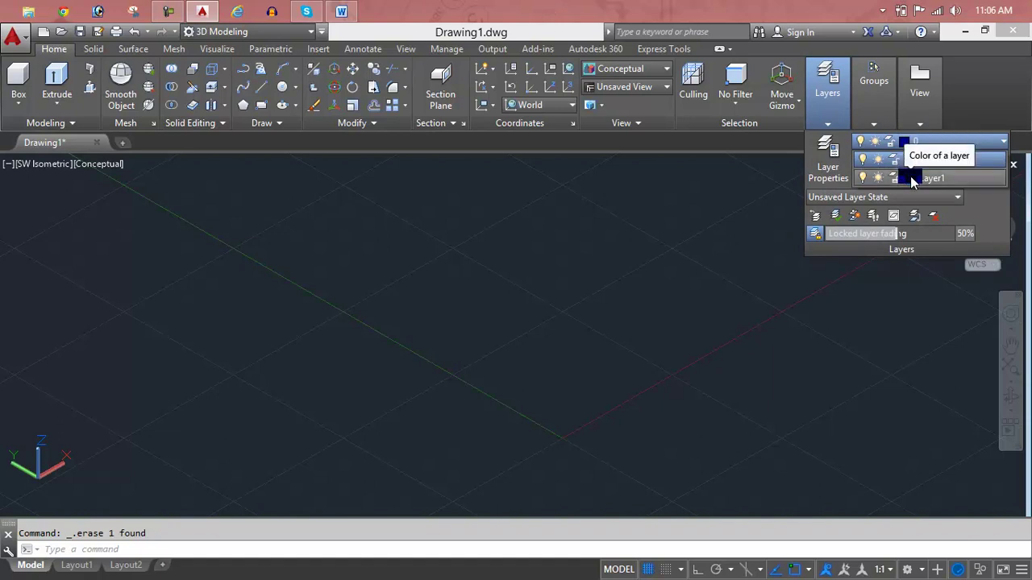
left_click(835, 160)
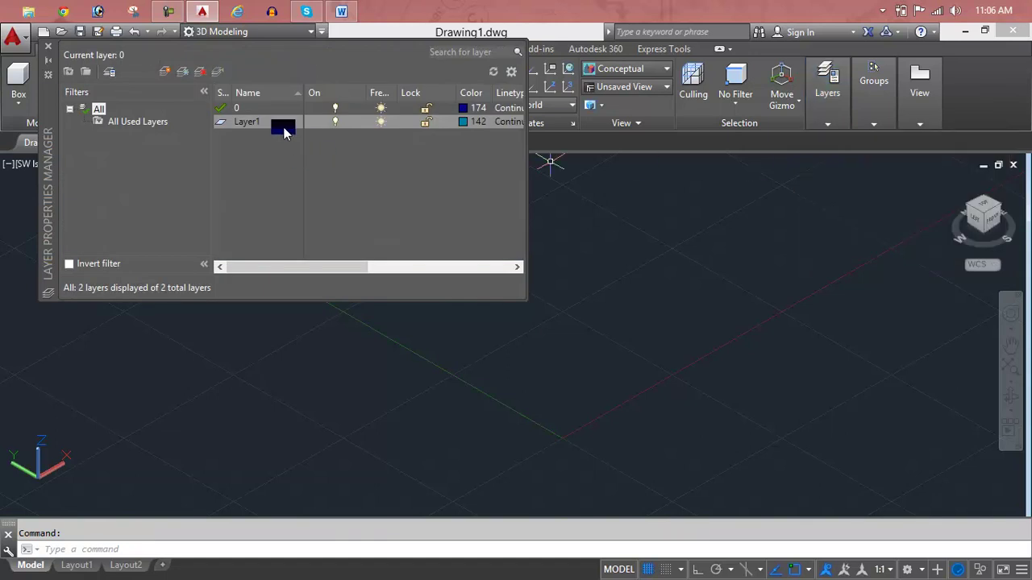
left_click(201, 72)
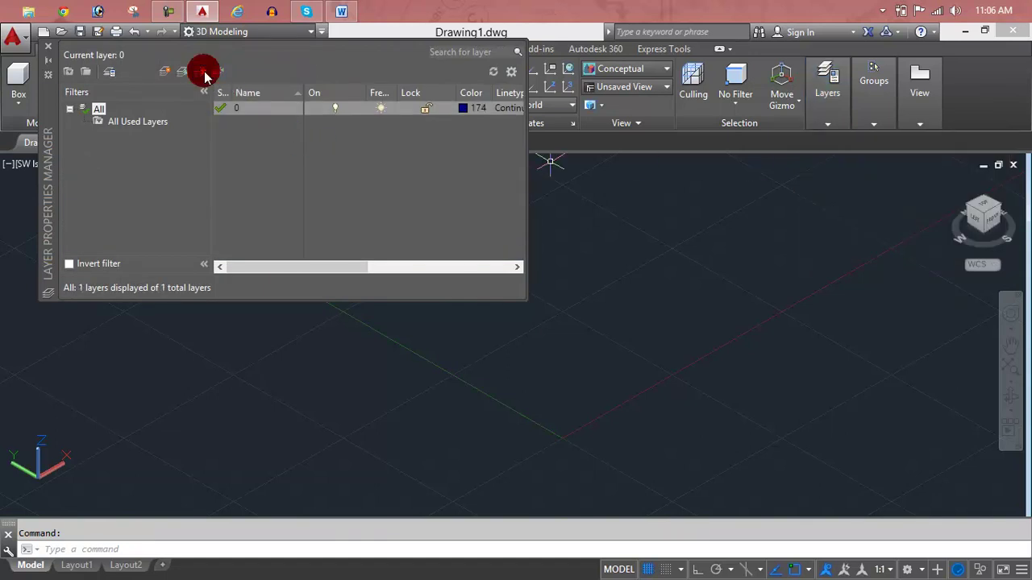
Give layer 0 colour 252 and close the layer manager.
left_click(462, 107)
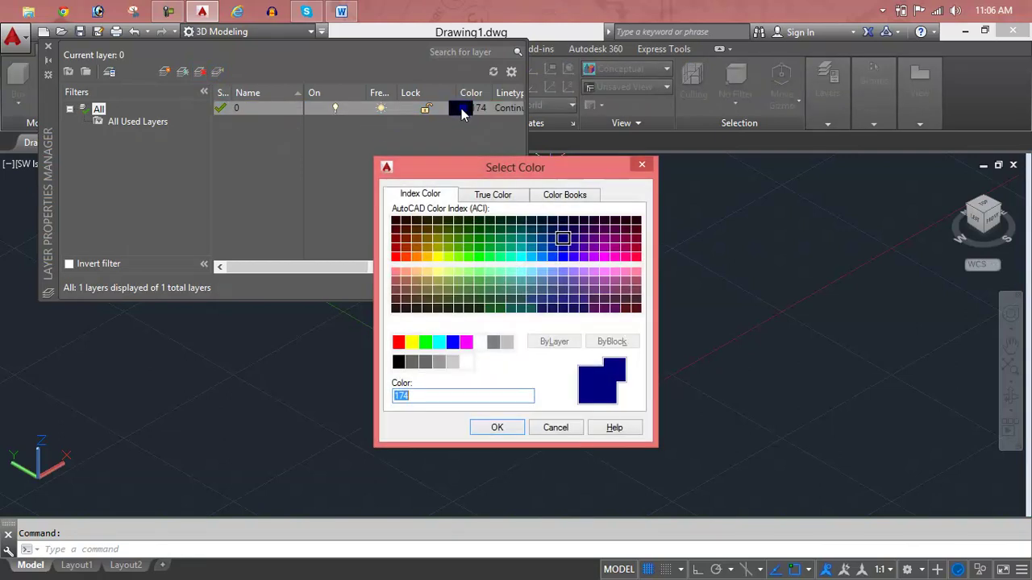
mouse_move(473, 317)
left_mouse_down()
mouse_move(570, 393)
mouse_move(562, 345)
mouse_move(433, 210)
mouse_move(398, 223)
mouse_move(403, 318)
mouse_move(425, 365)
mouse_move(594, 339)
mouse_move(555, 415)
left_mouse_up()
left_click(498, 427)
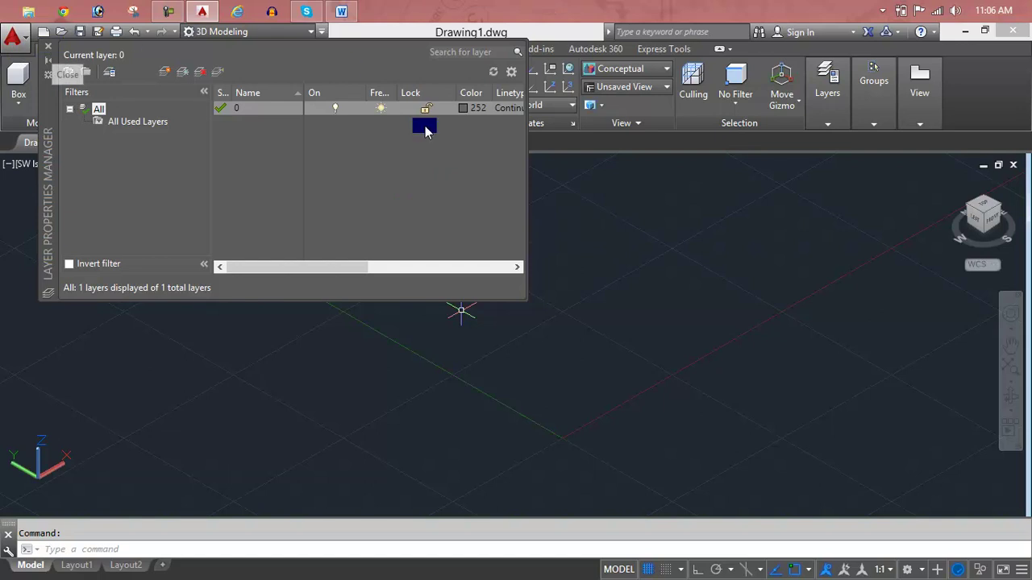
key("Escape")
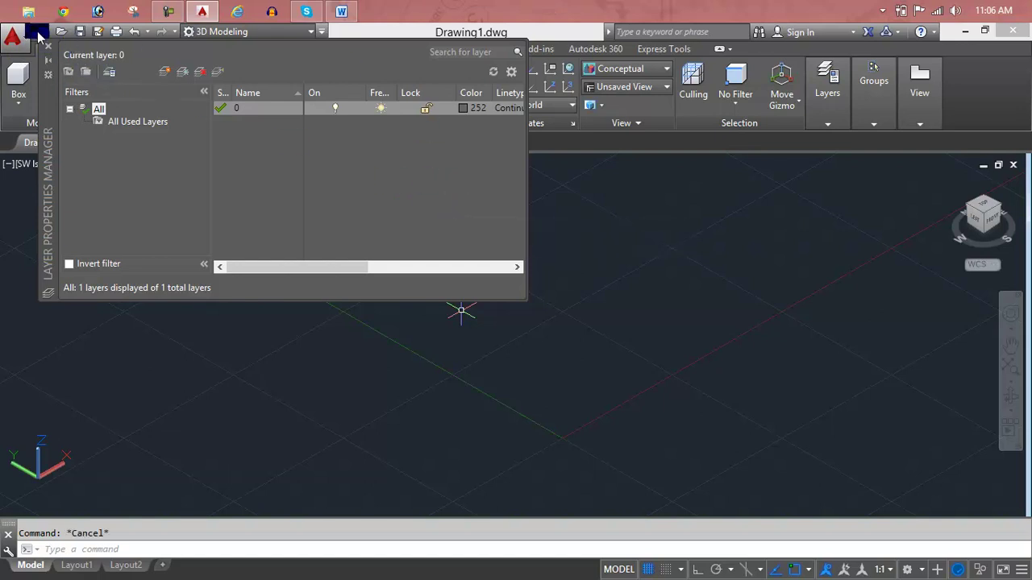
left_click(48, 45)
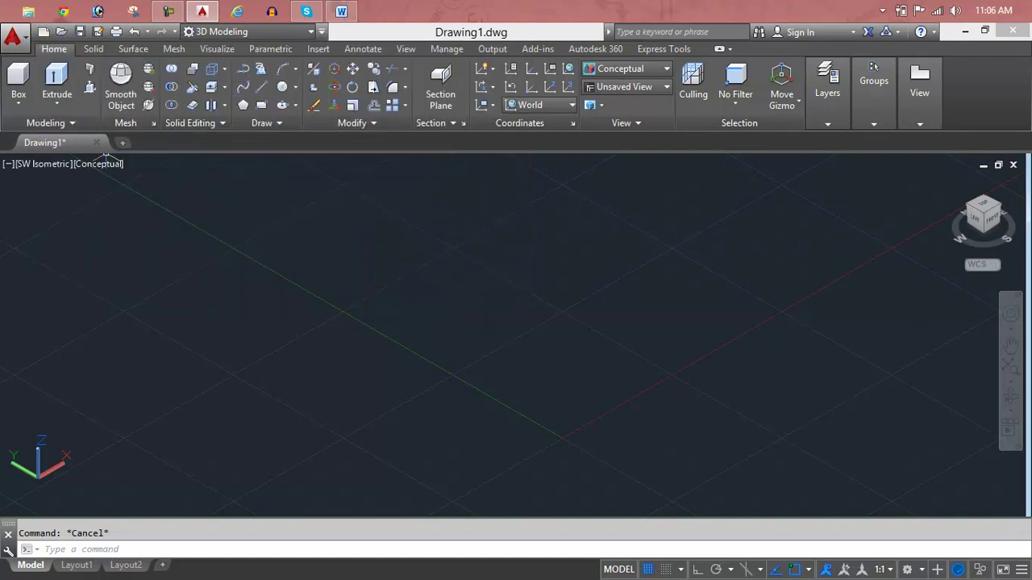
Draw a new rectangle with REC.
type("t")
key("BackSpace")
type("re")
key("Return")
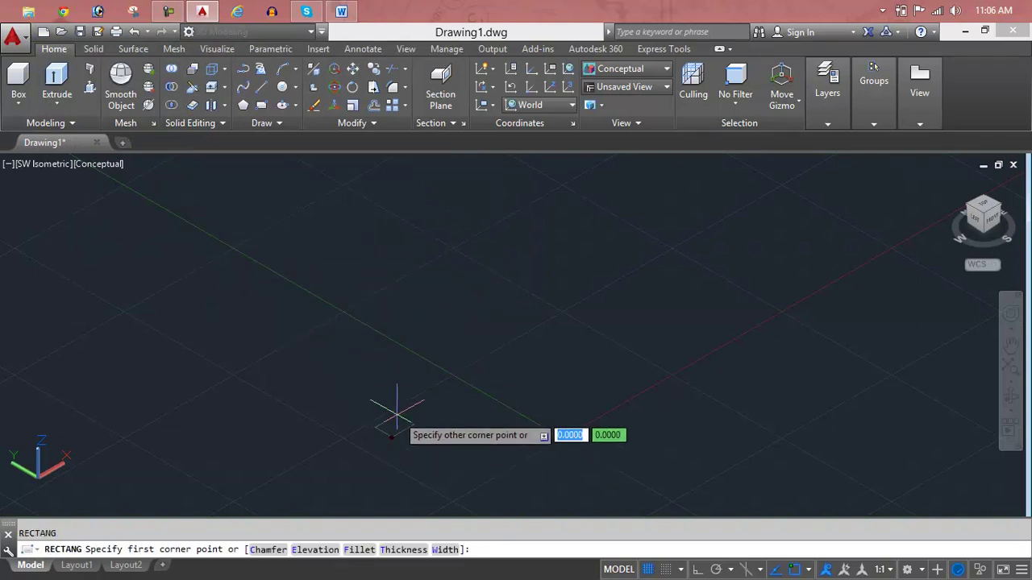
left_click(393, 436)
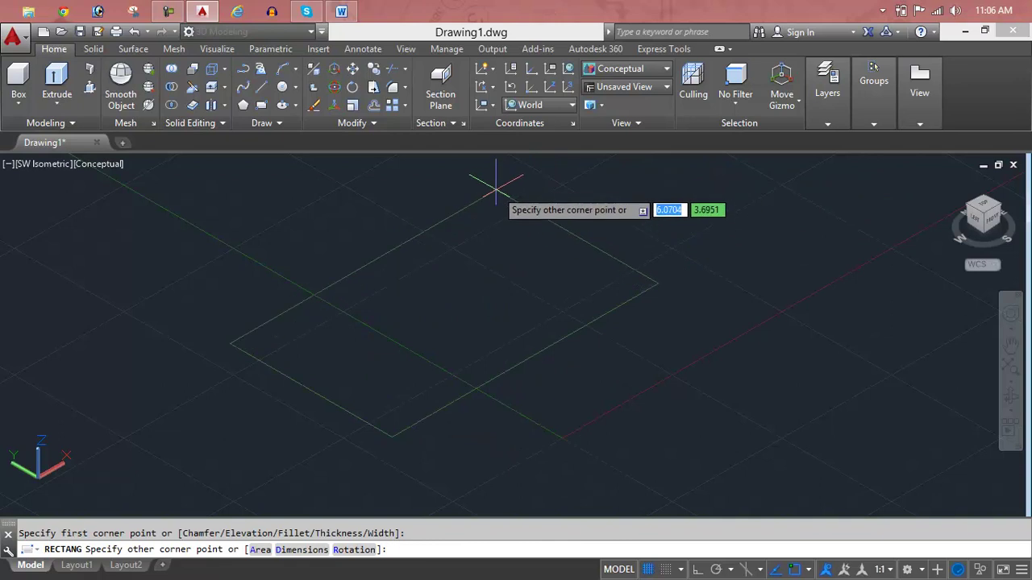
left_click(562, 206)
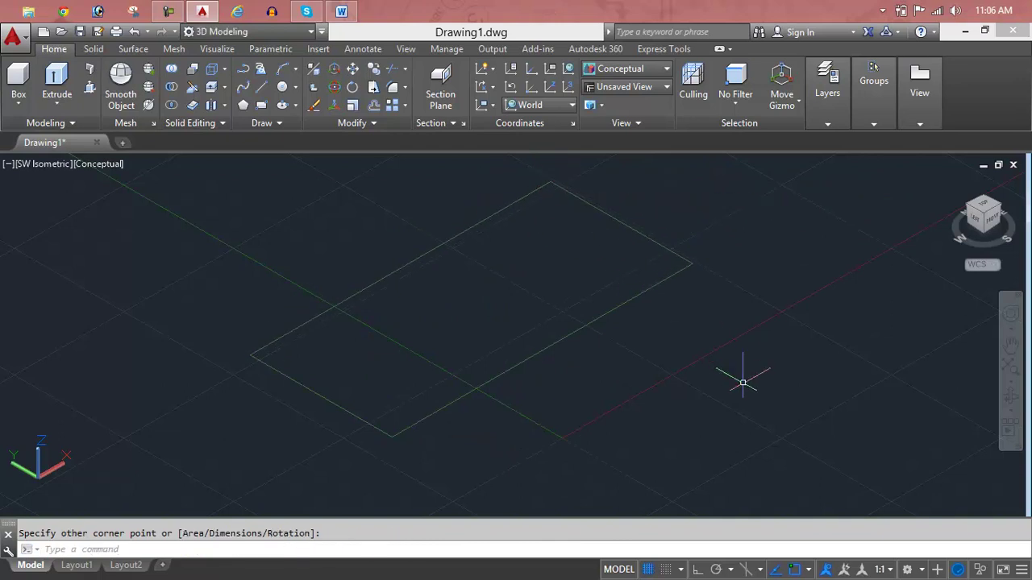
Extrude the rectangle into a box solid and display it in Shades of Gray.
type("ext")
key("Return")
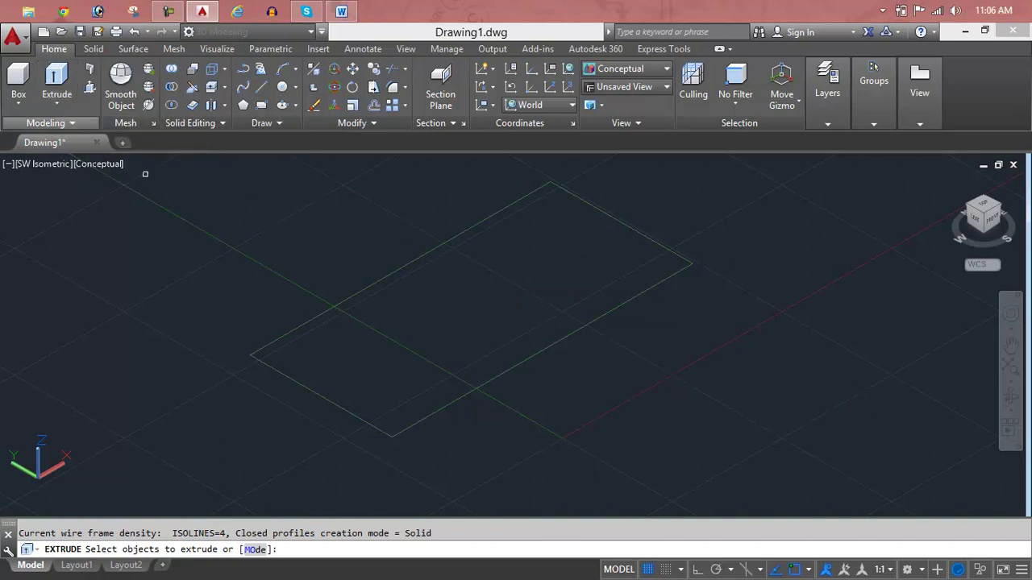
left_click(355, 295)
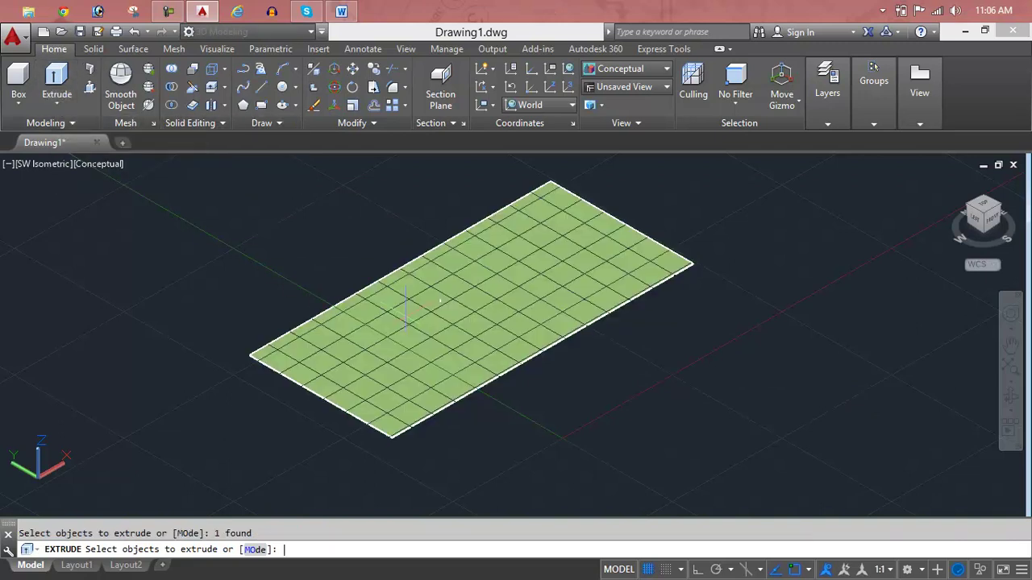
key("Return")
left_click(418, 216)
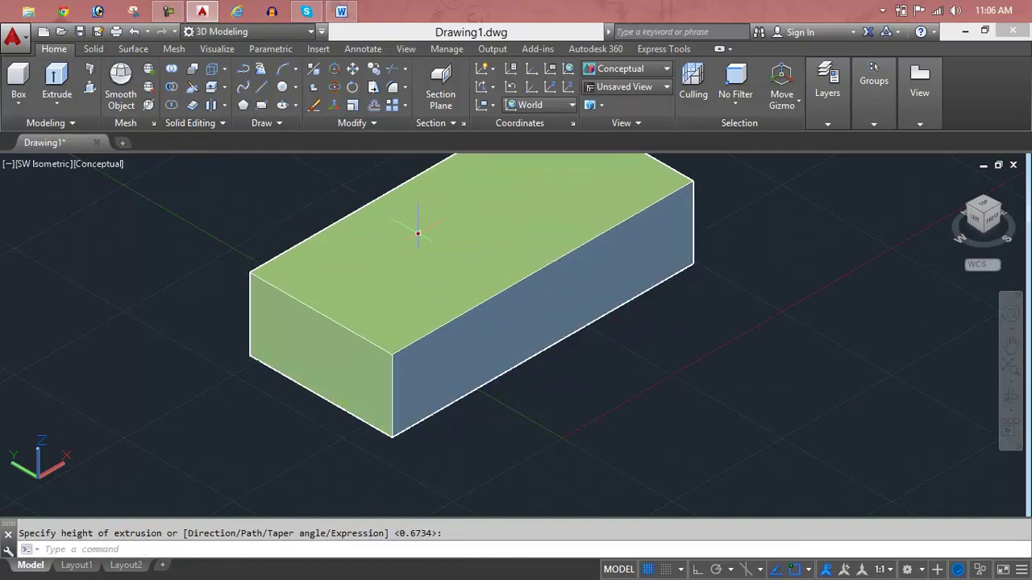
scroll(419, 233, "down", 3)
scroll(412, 288, "up", 2)
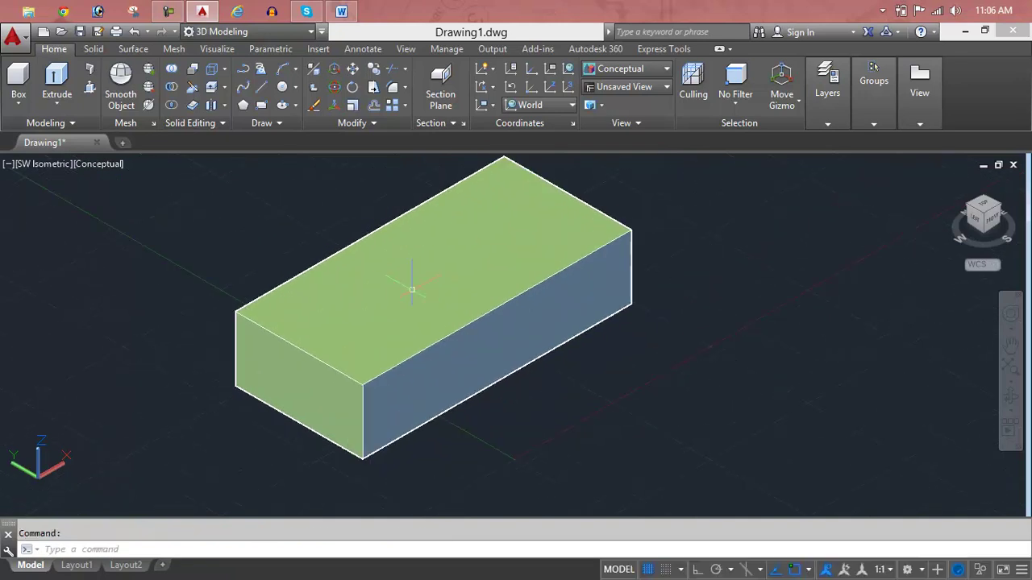
key("Escape")
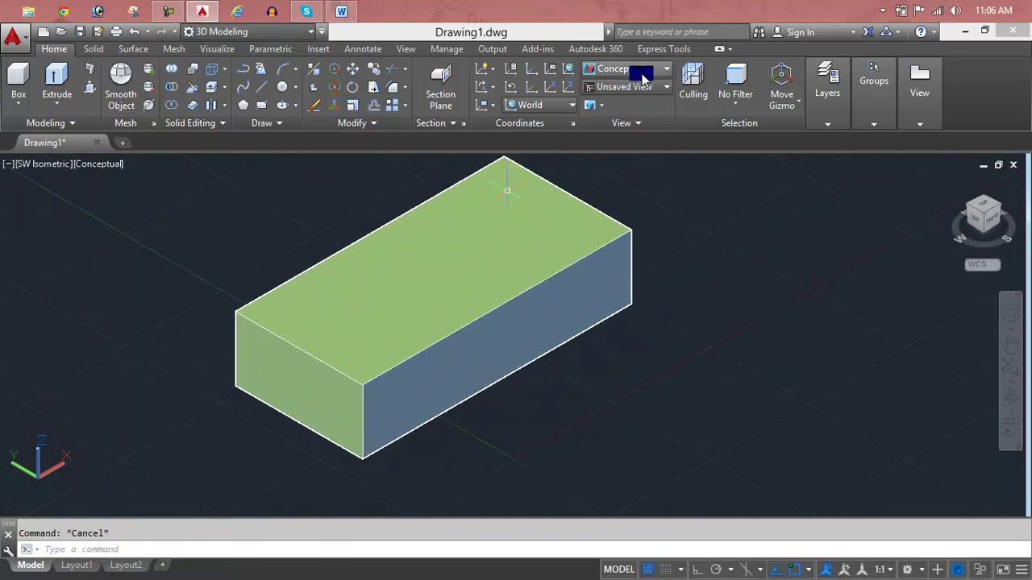
left_click(641, 69)
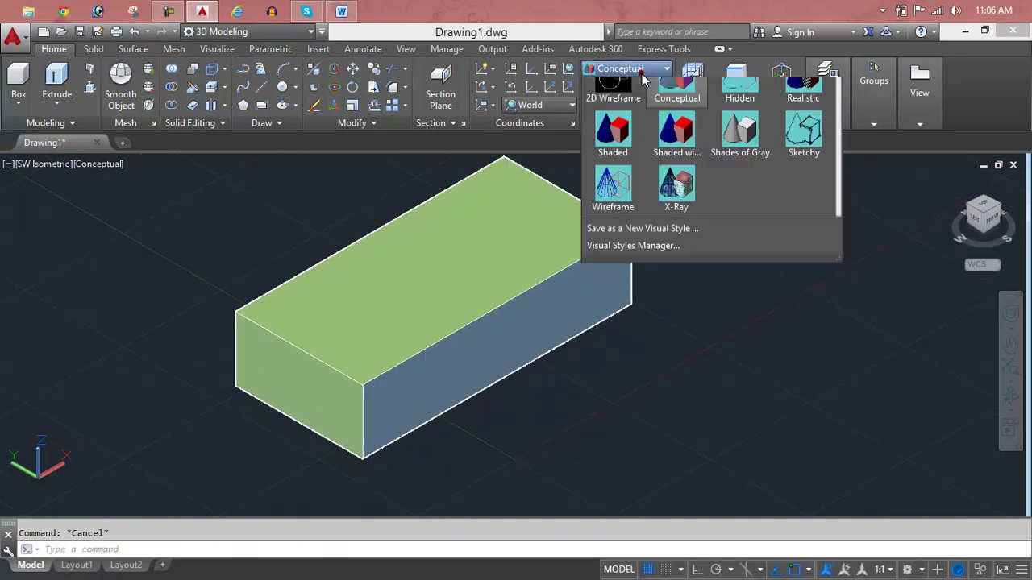
left_click(736, 157)
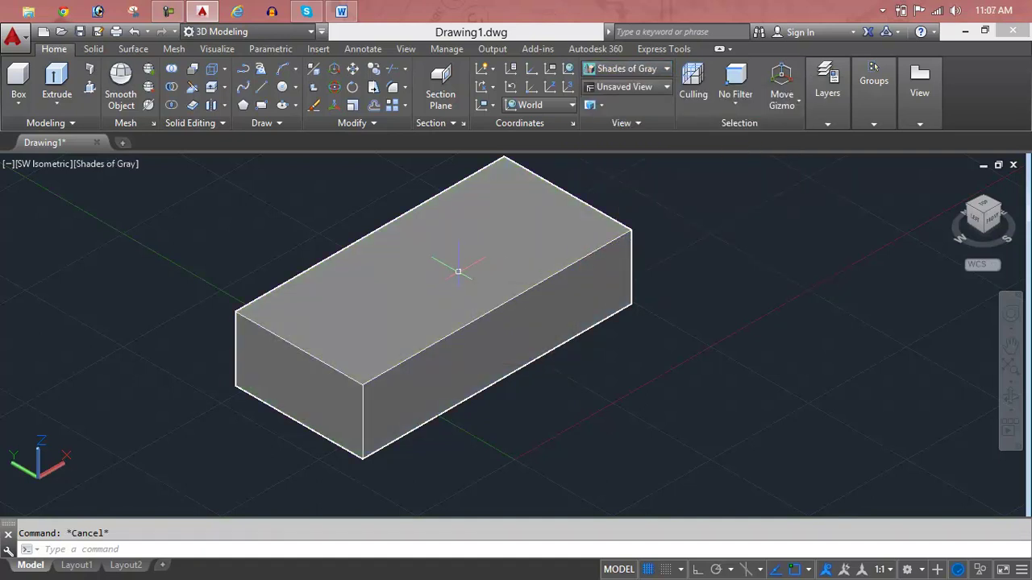
Draw a small rectangle on the box's top face near its left end.
type("REC")
key("Return")
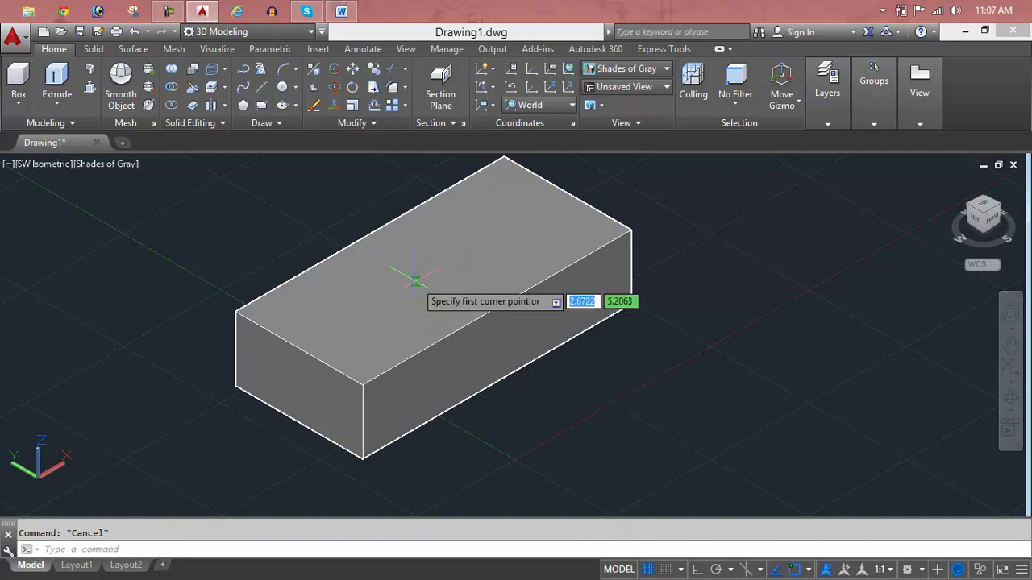
scroll(284, 305, "up", 2)
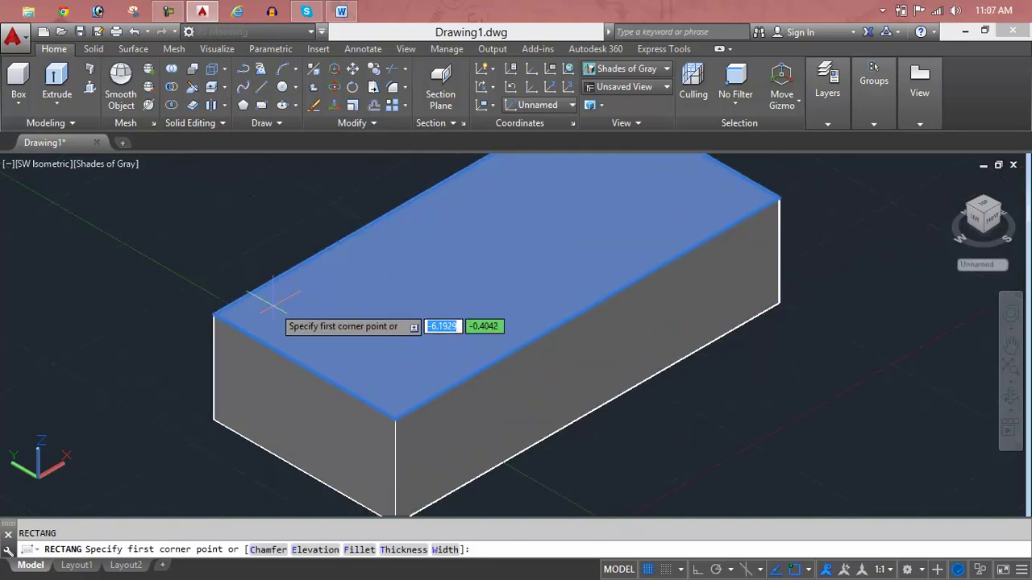
left_click(260, 307)
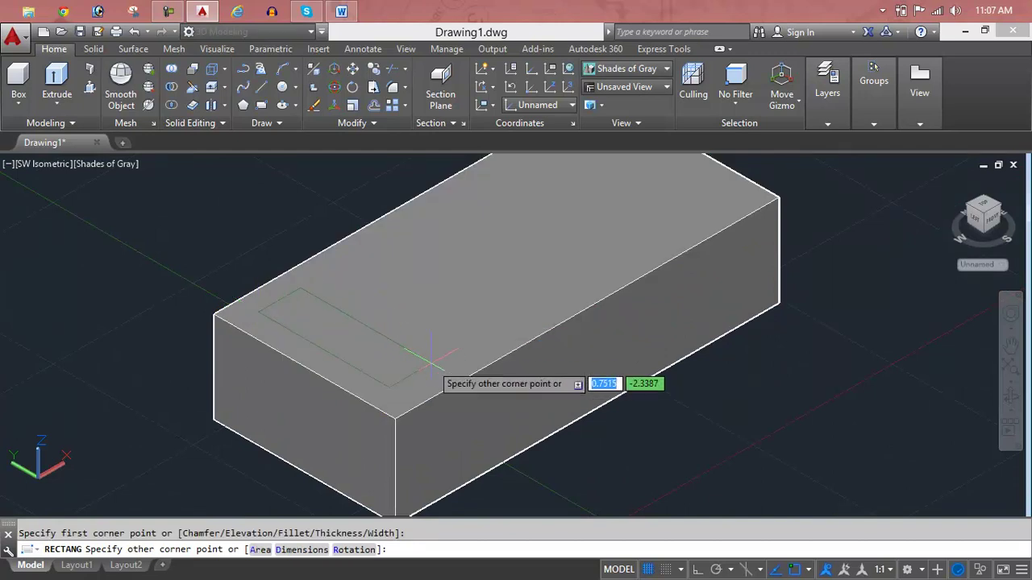
left_click(430, 368)
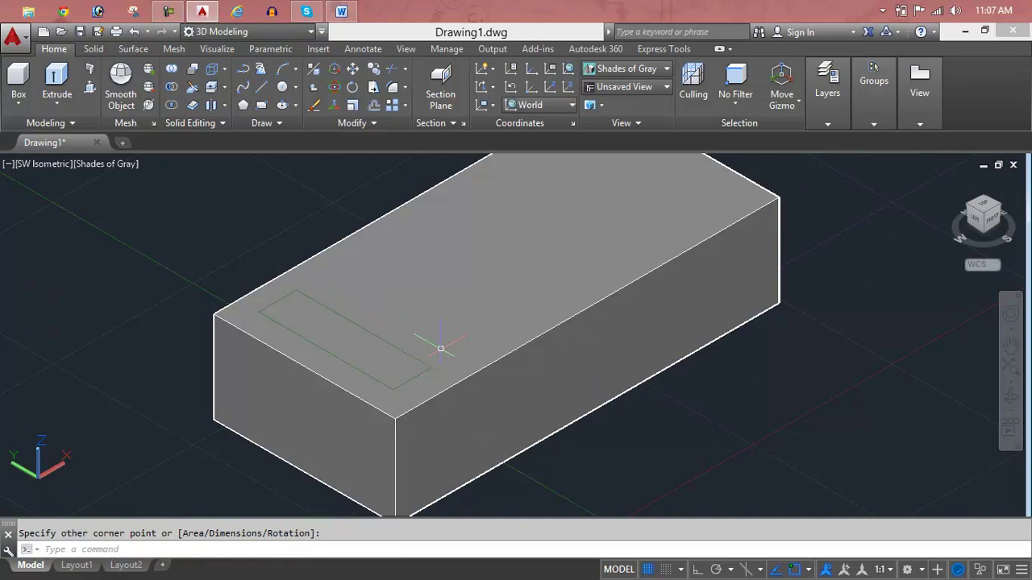
Start EXTRUDE with only the small rectangle selected, excluding the large box.
type("ext")
key("Return")
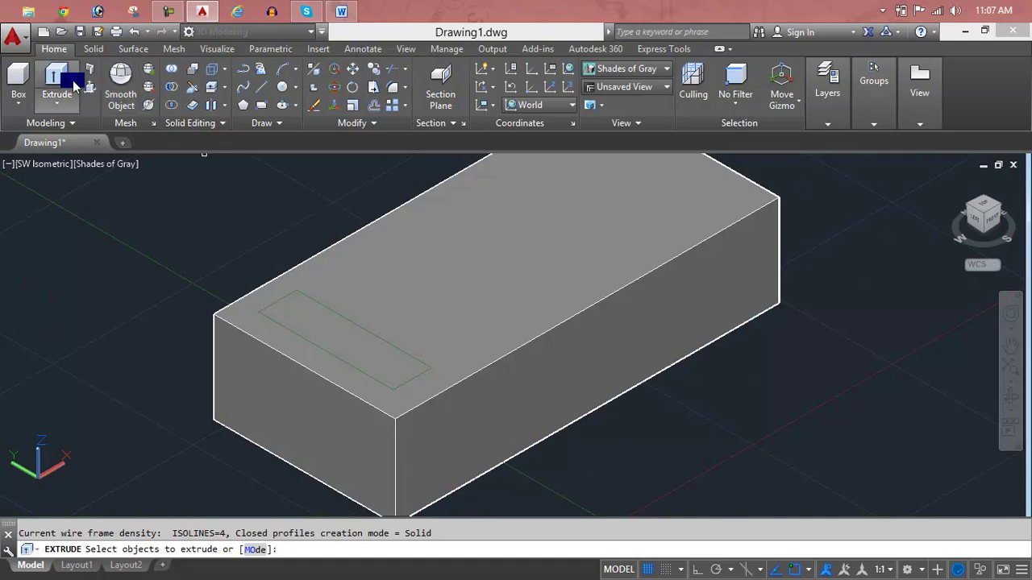
left_click(368, 332)
scroll(379, 336, "up", 5)
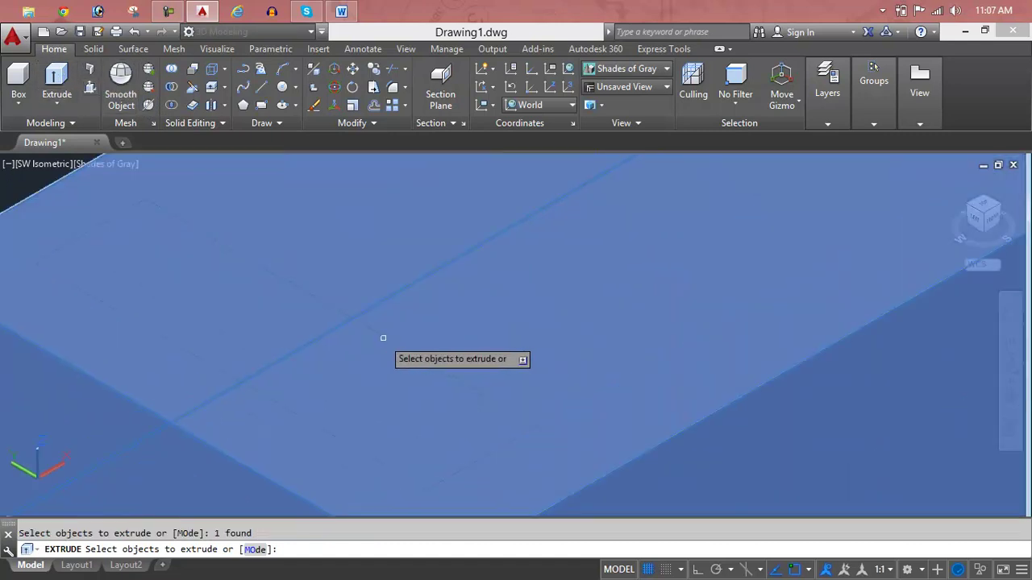
right_click(396, 377)
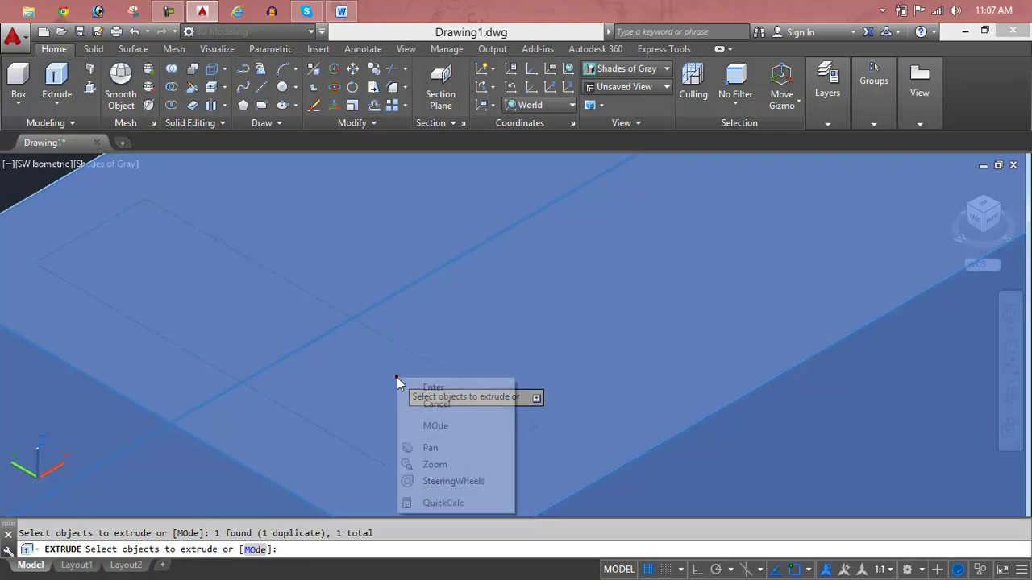
left_click(404, 383, "shift")
left_click(404, 383)
right_click(412, 371)
left_click(423, 378, "shift")
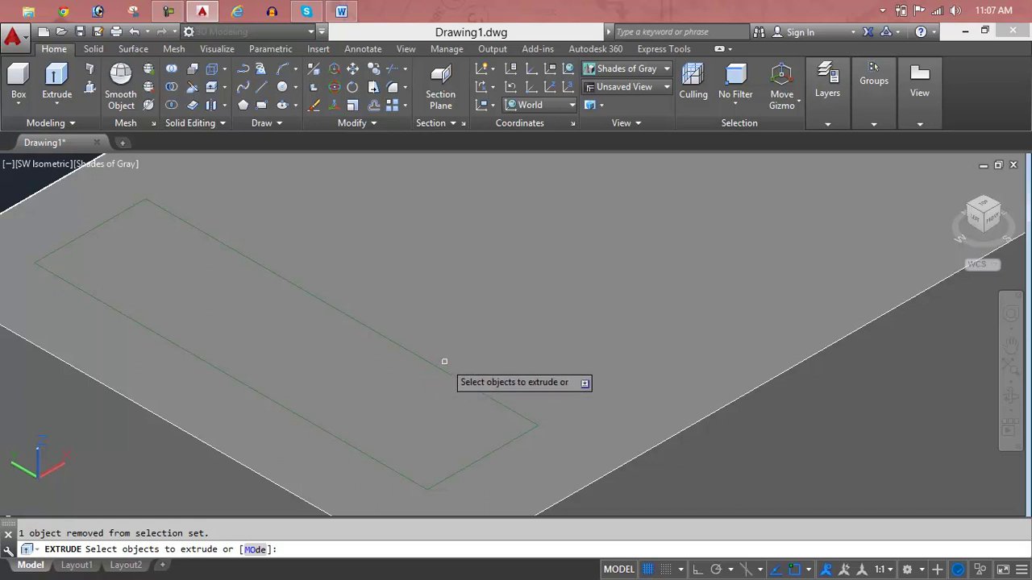
left_click(444, 369)
right_click(444, 375)
left_click(453, 375)
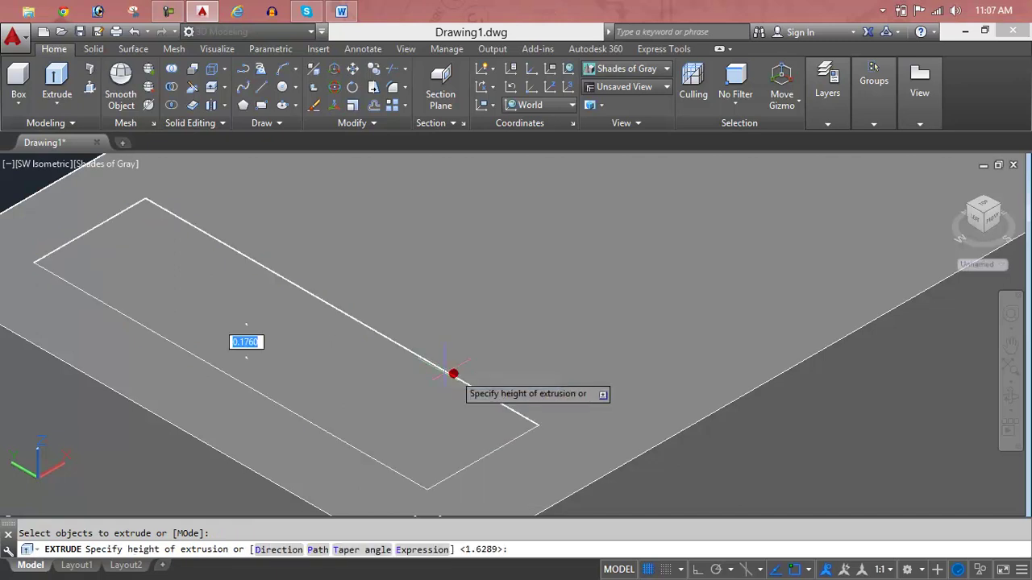
Give the rectangle a small extrusion height to form a thin block.
scroll(444, 339, "down", 3)
scroll(427, 286, "down", 3)
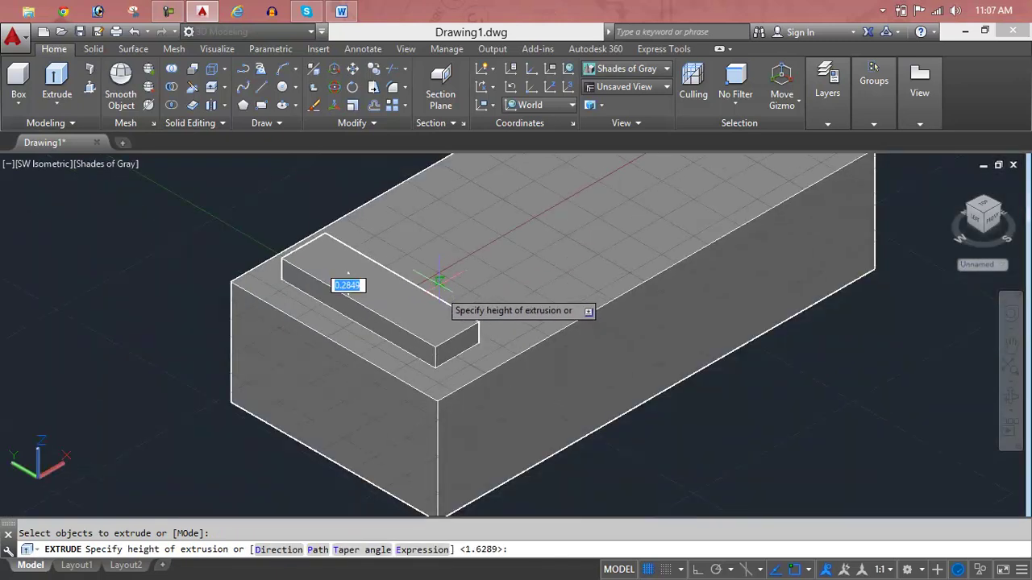
left_click(442, 265)
scroll(441, 266, "down", 4)
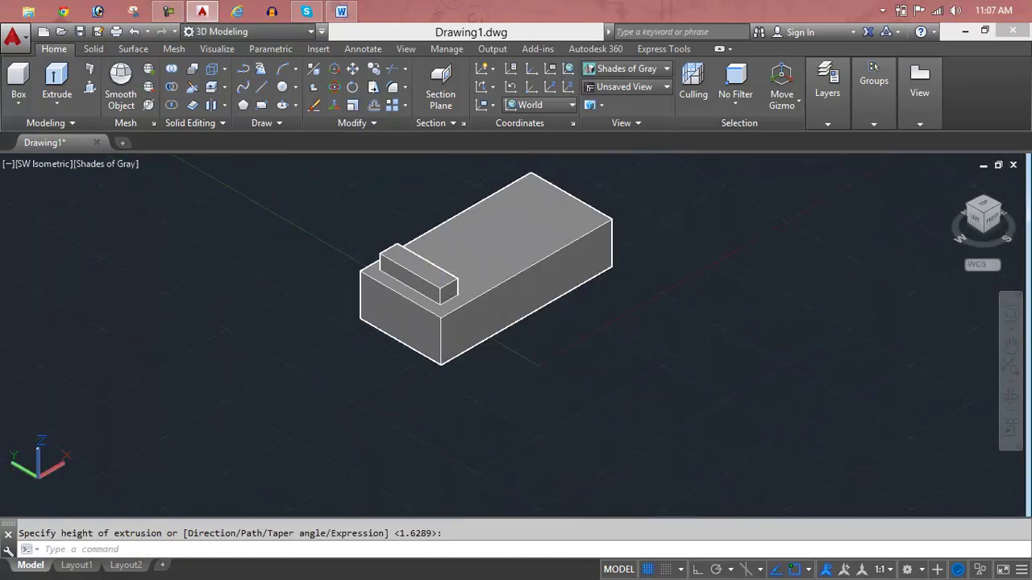
left_click(444, 320)
scroll(419, 316, "up", 2)
scroll(410, 314, "up", 2)
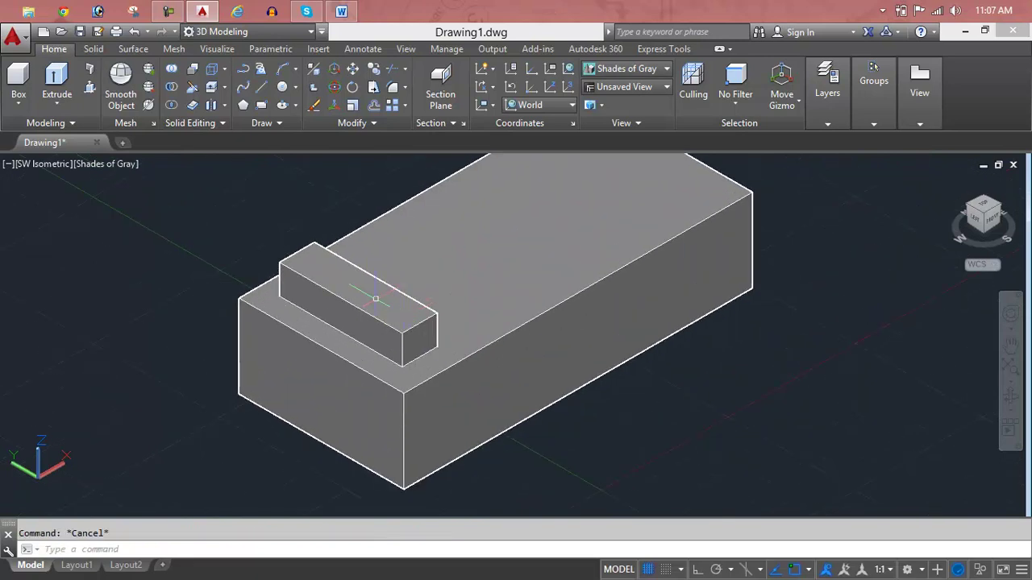
scroll(376, 299, "up", 1)
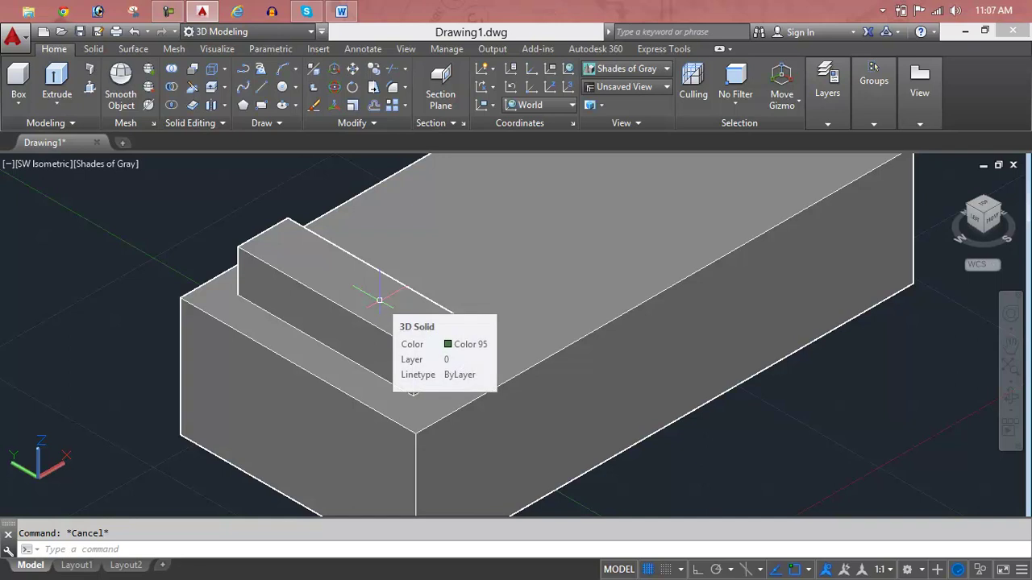
mouse_move(375, 300)
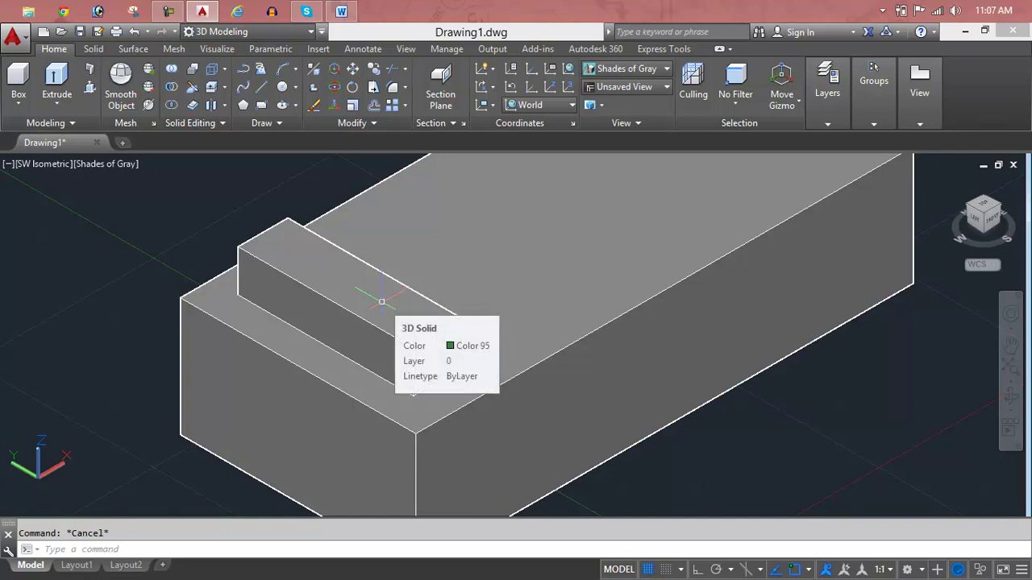
Copy the thin block to the large box's far end and delete the extra copy.
type("cp")
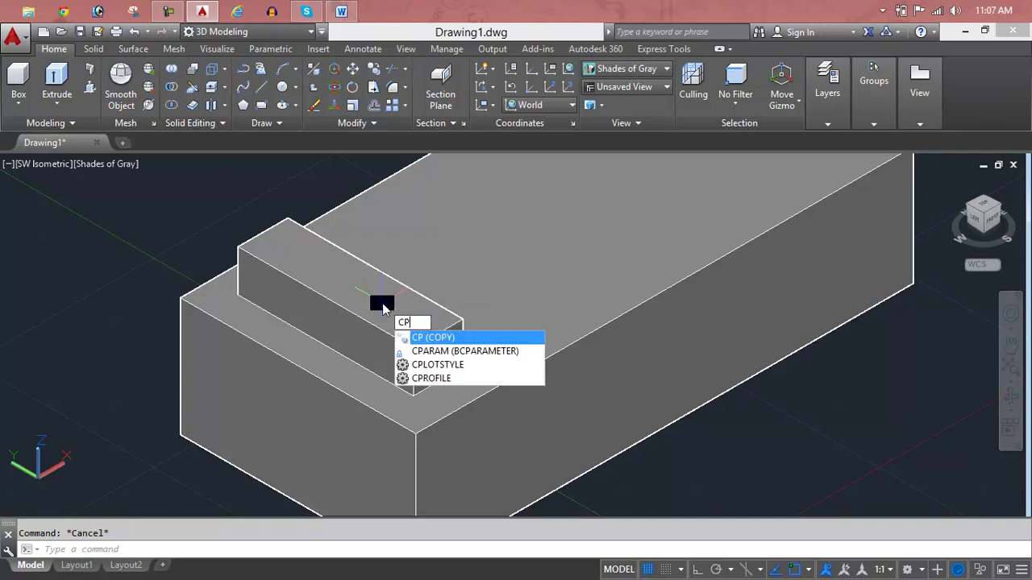
key("Return")
left_click(393, 333)
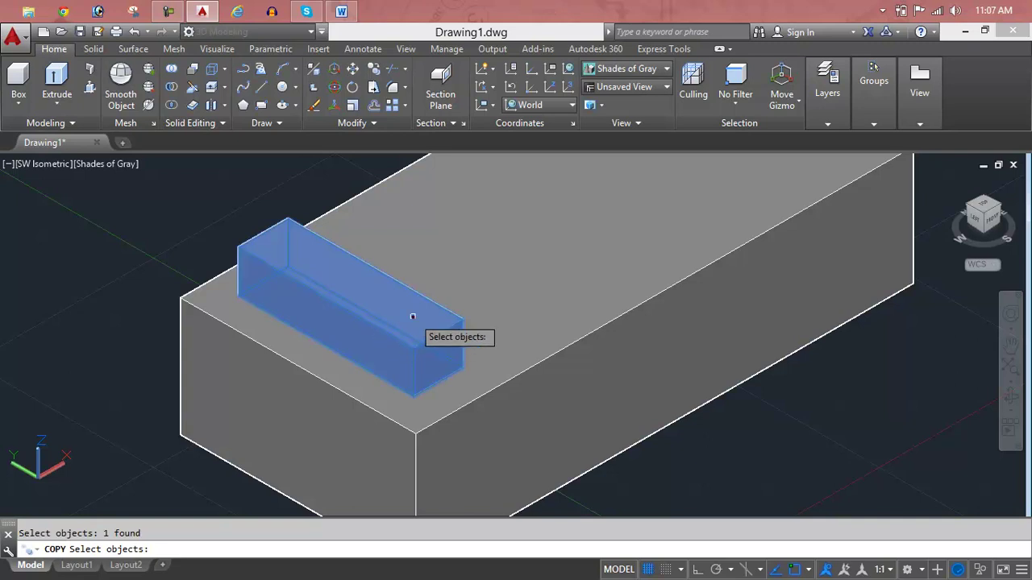
key("Return")
left_click(436, 381)
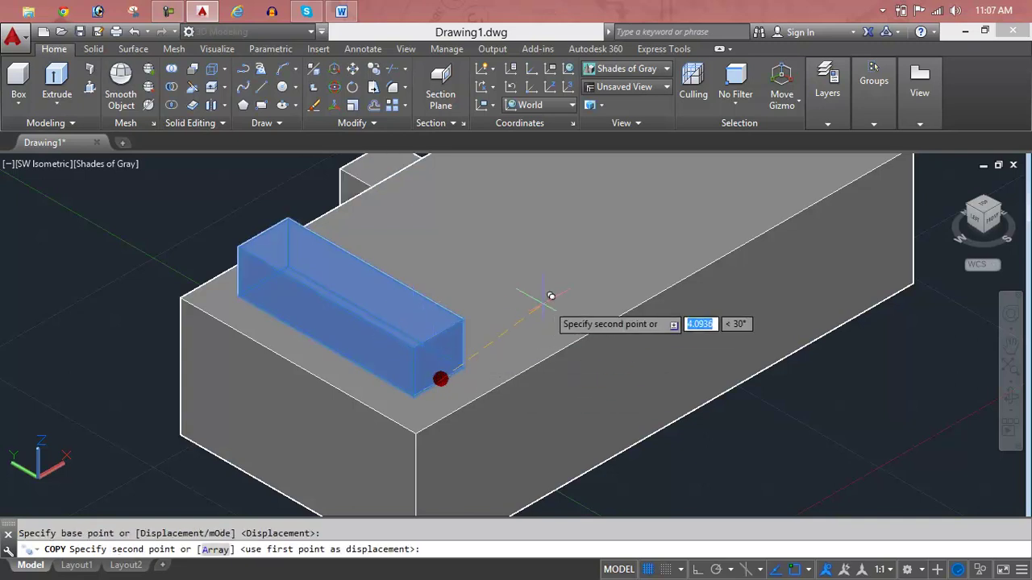
scroll(546, 296, "down", 3)
mouse_move(532, 306)
middle_mouse_down()
mouse_move(454, 364)
mouse_move(445, 357)
middle_mouse_up()
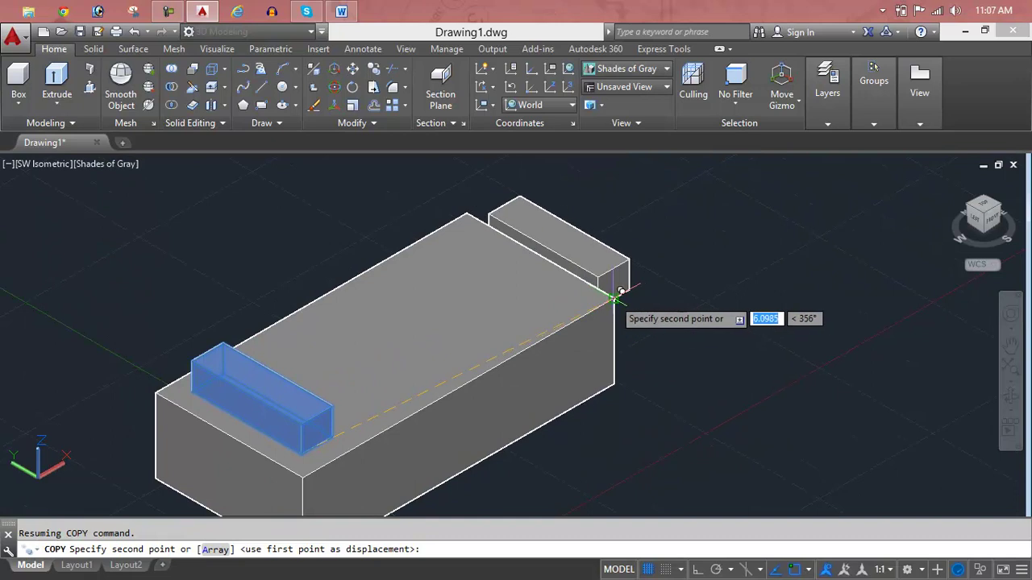
left_click(614, 298)
scroll(614, 300, "up", 2)
left_click(615, 297)
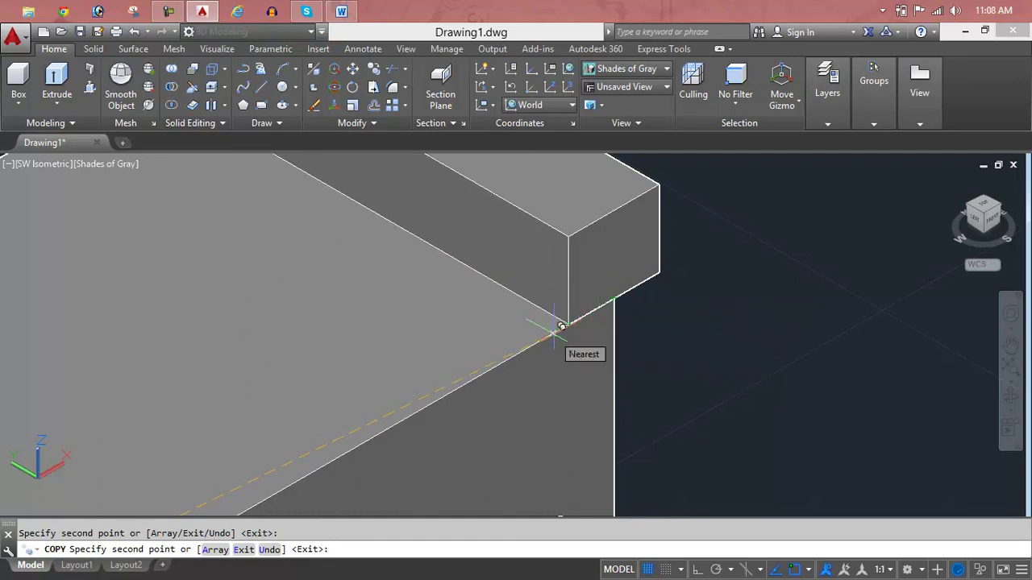
left_click(555, 326)
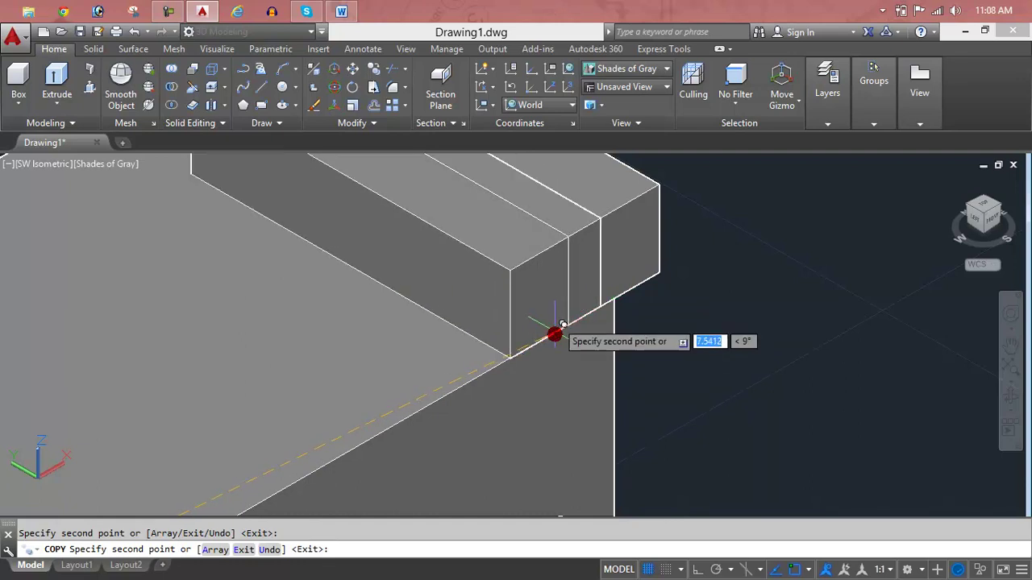
key("Escape")
left_click(639, 247)
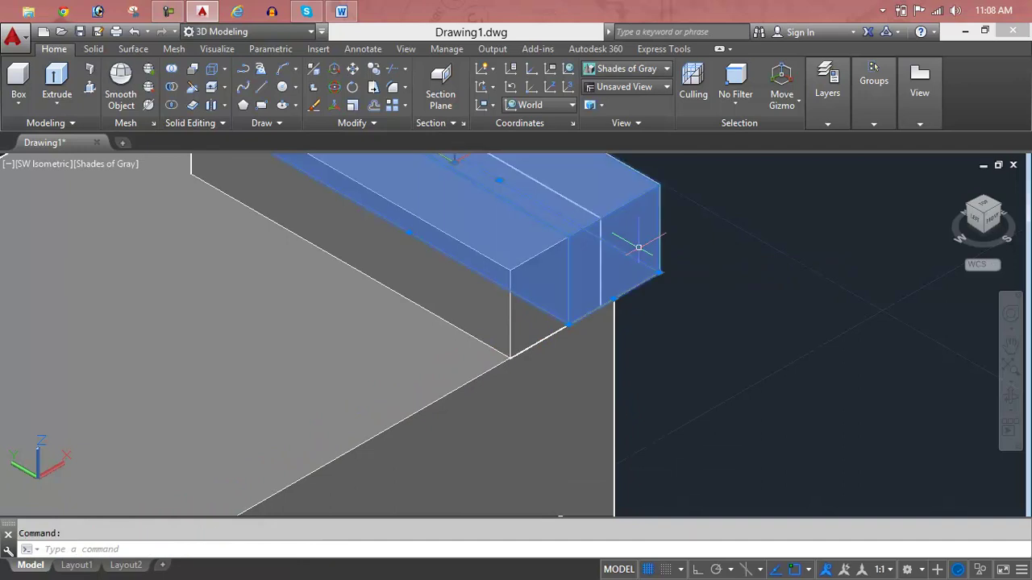
key("Delete")
key("Delete")
Shift the far-end block into position across the box's end.
scroll(606, 286, "down", 3)
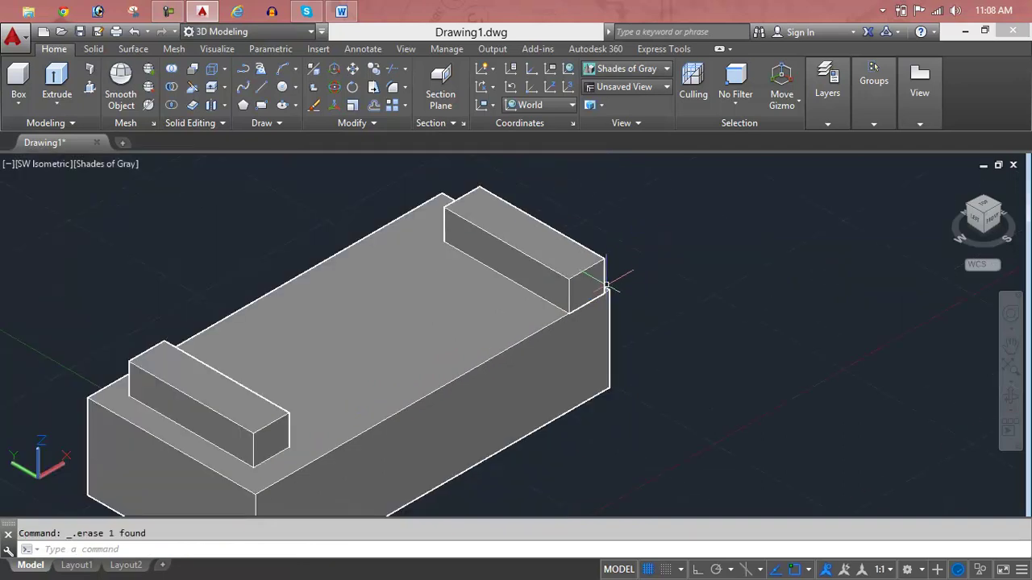
left_click(597, 288)
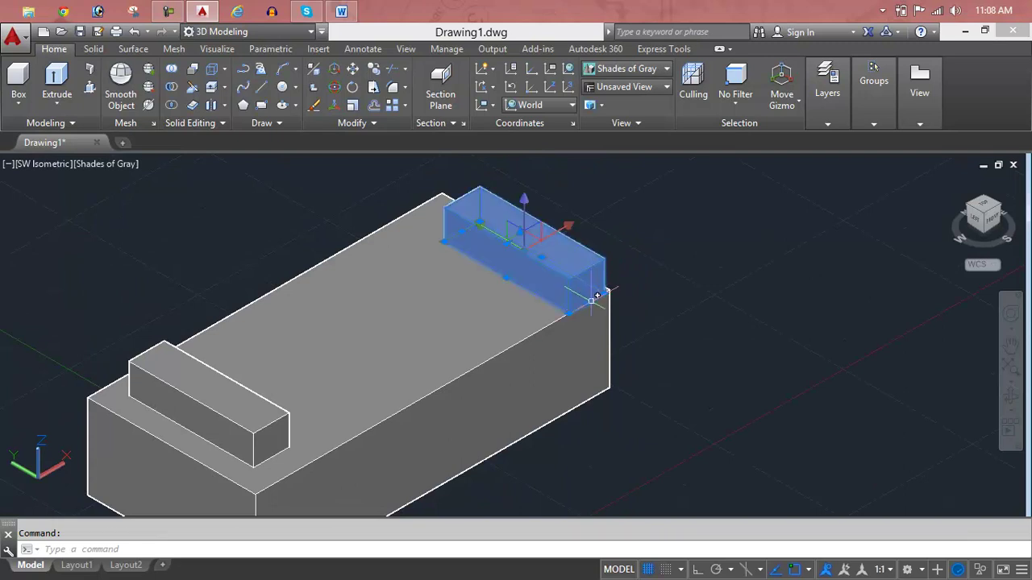
left_click(591, 302)
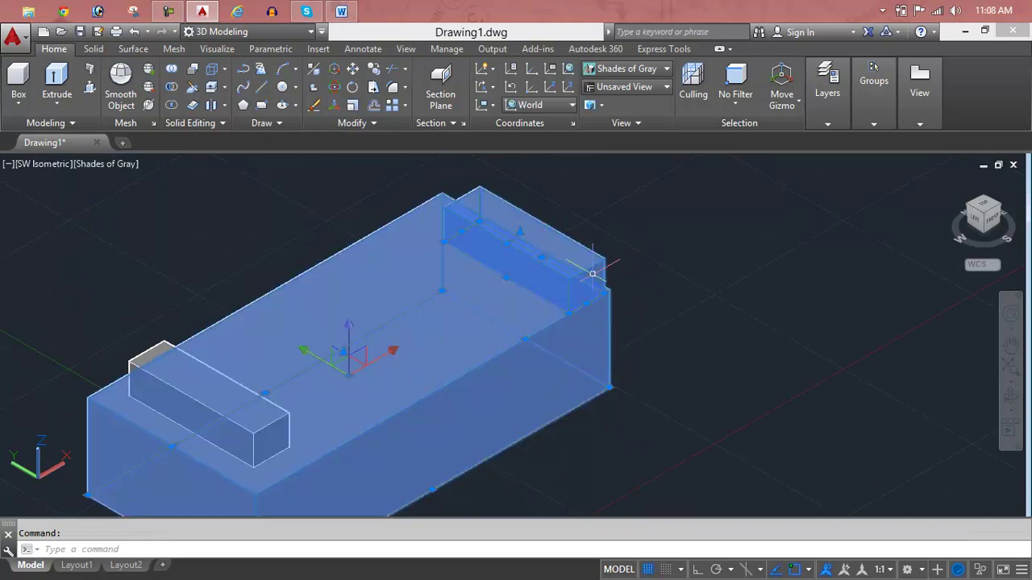
key("Escape")
left_click(582, 266)
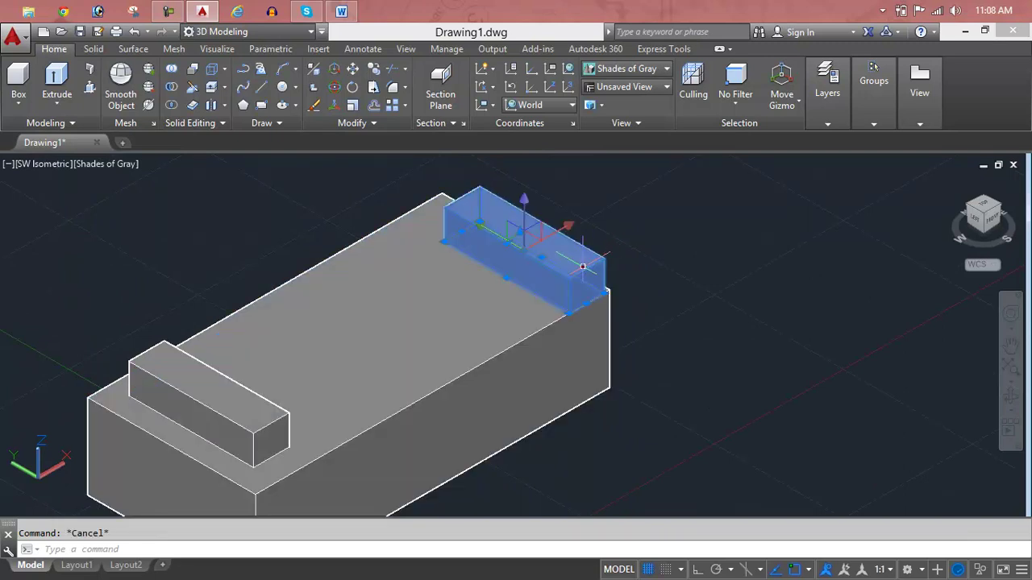
left_click(495, 234)
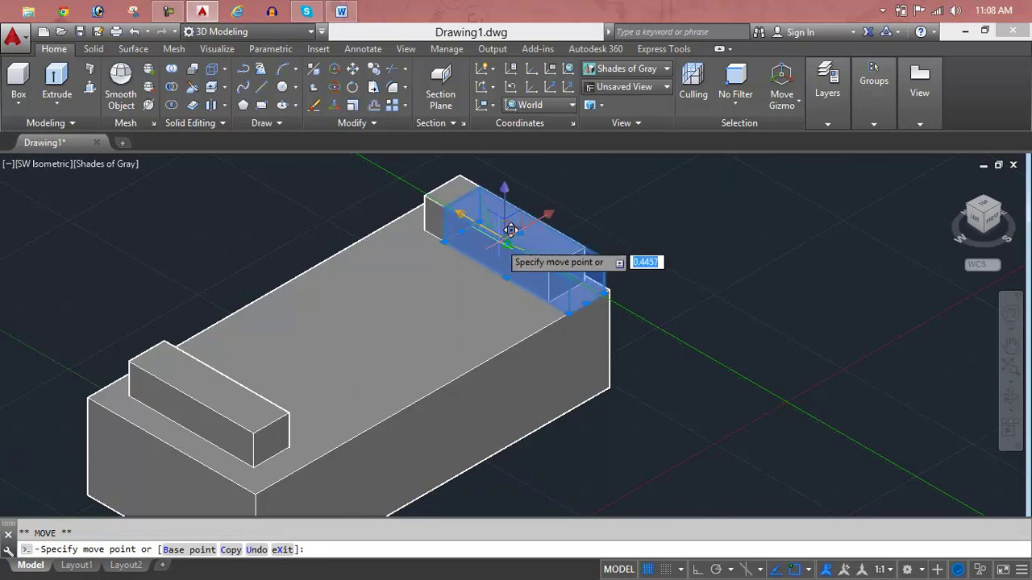
left_click(510, 229)
key("Escape")
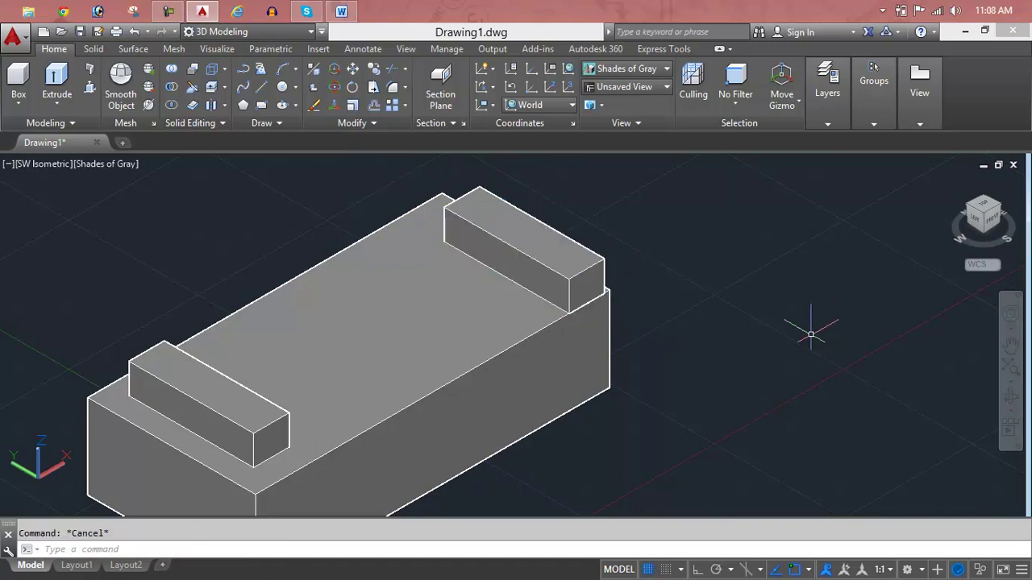
scroll(441, 269, "down", 4)
middle_click_drag(414, 266, 416, 313)
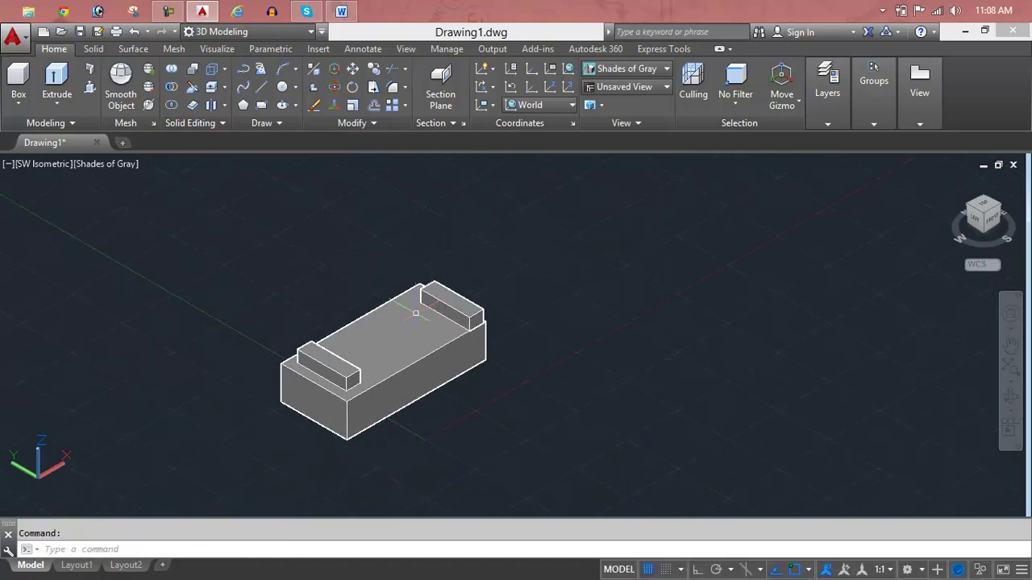
scroll(416, 313, "up", 2)
key("Escape")
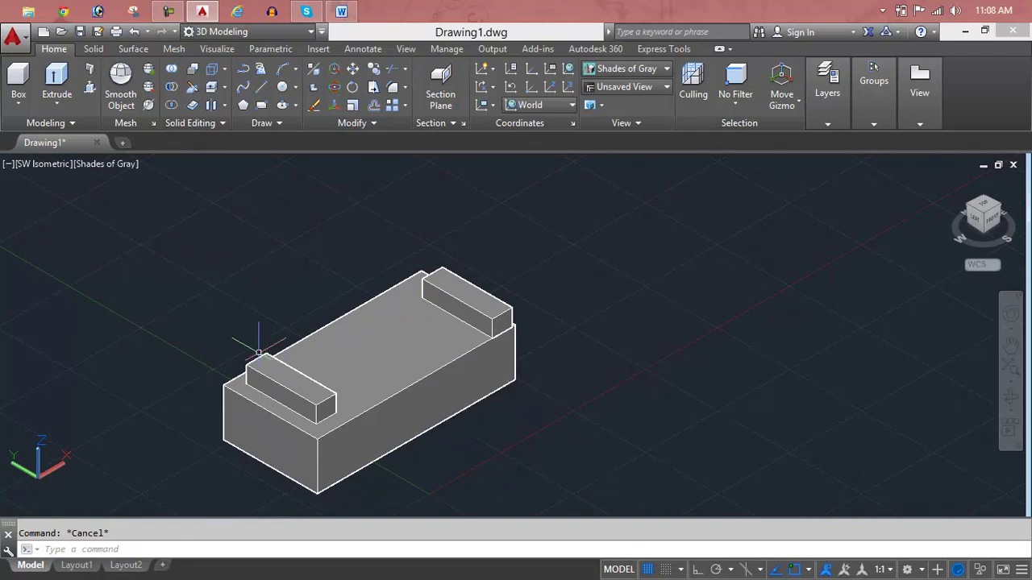
scroll(257, 353, "up", 3)
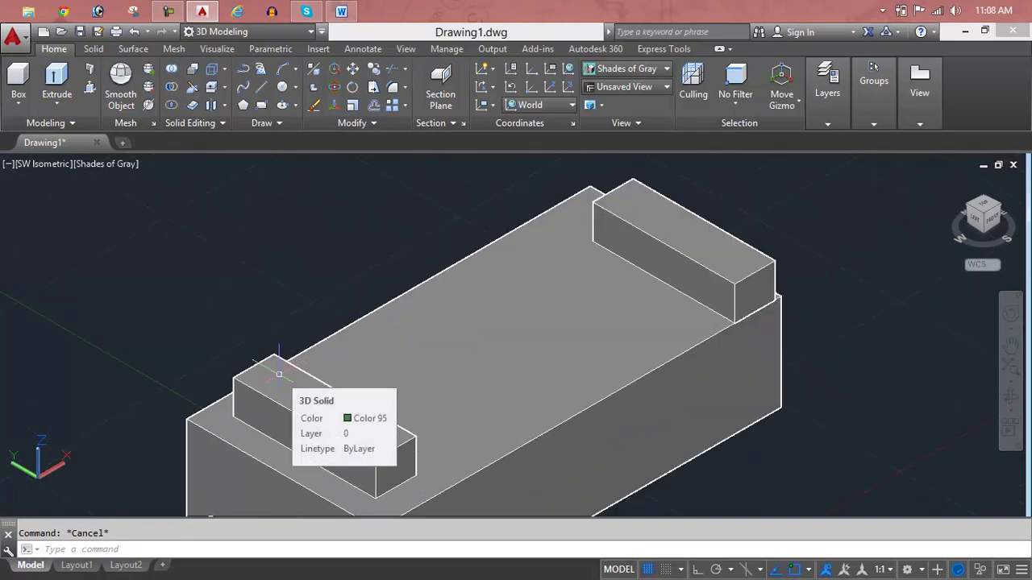
Draw a trial circle on the near raised block, then delete it.
type("c")
key("Return")
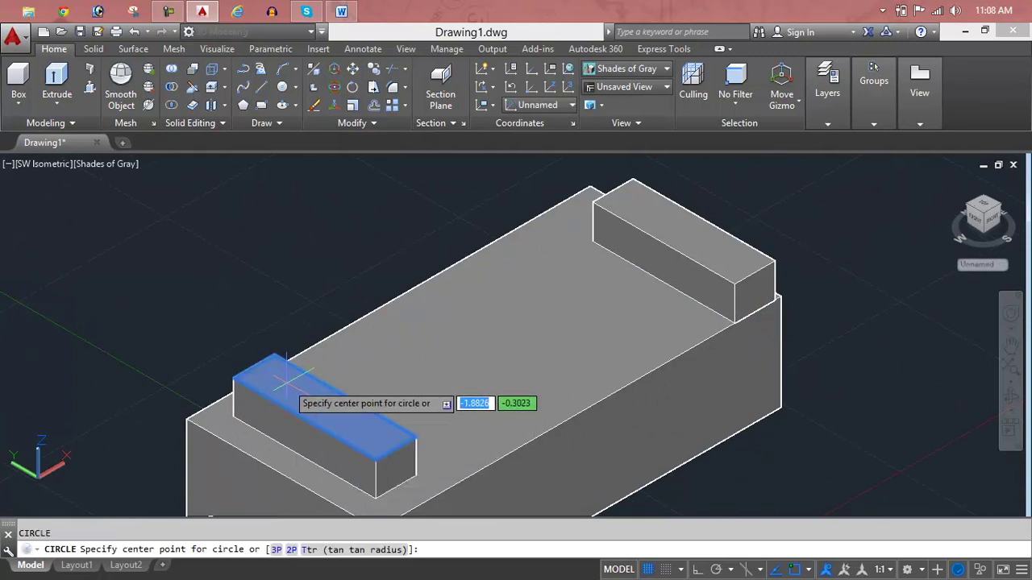
left_click(284, 377)
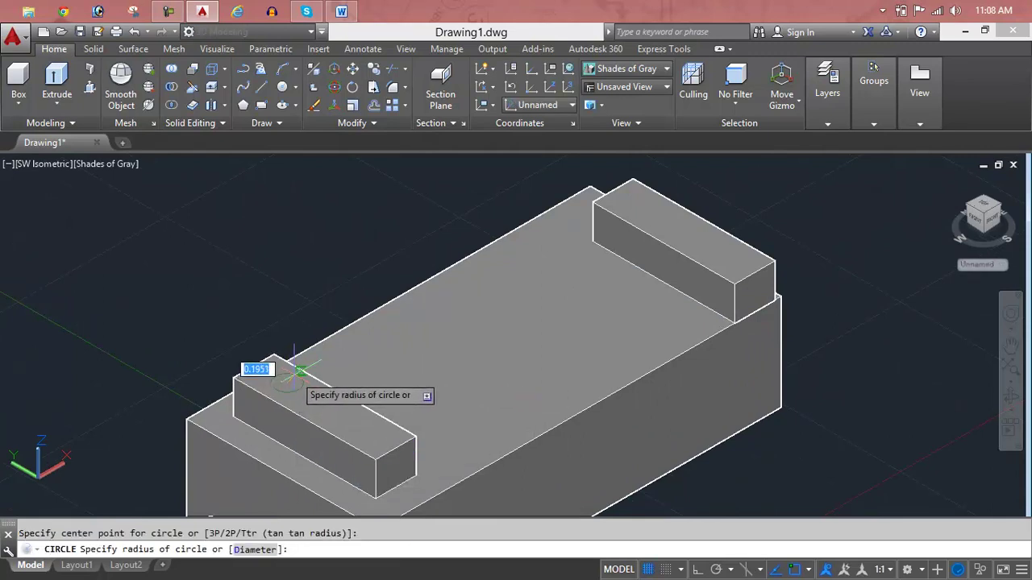
left_click(311, 376)
scroll(319, 379, "up", 2)
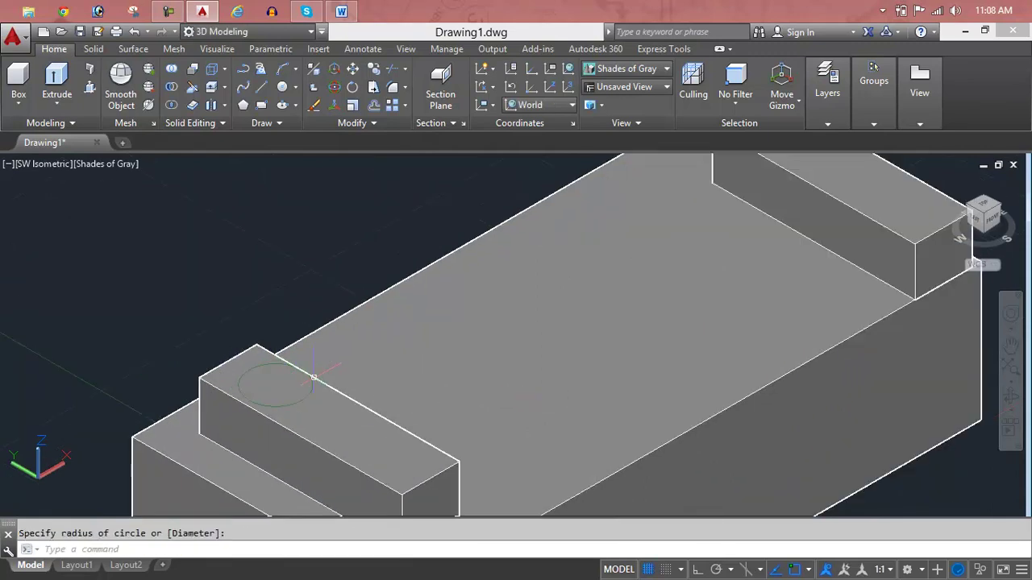
scroll(311, 377, "up", 1)
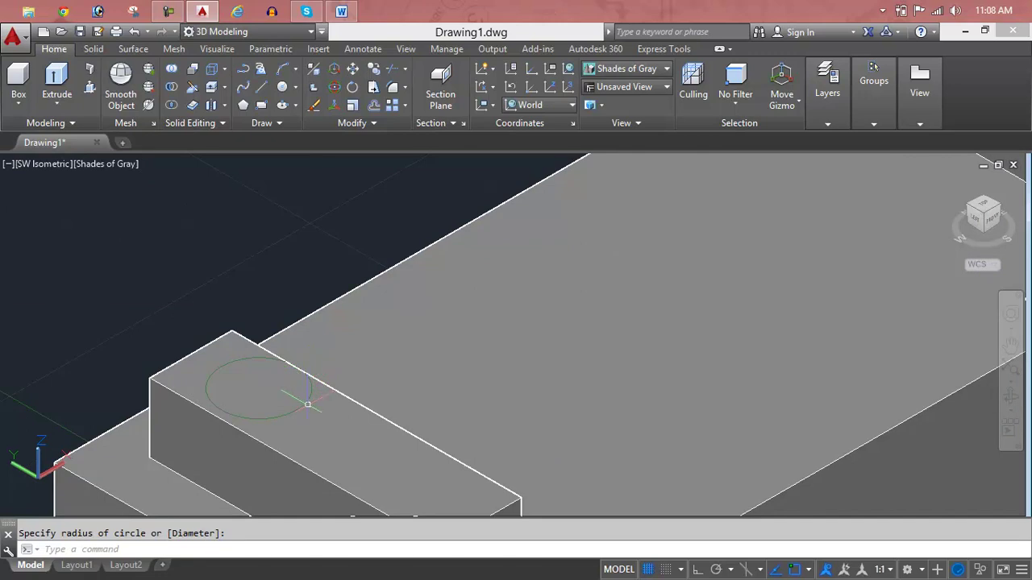
key("Escape")
left_click(308, 404)
key("Escape")
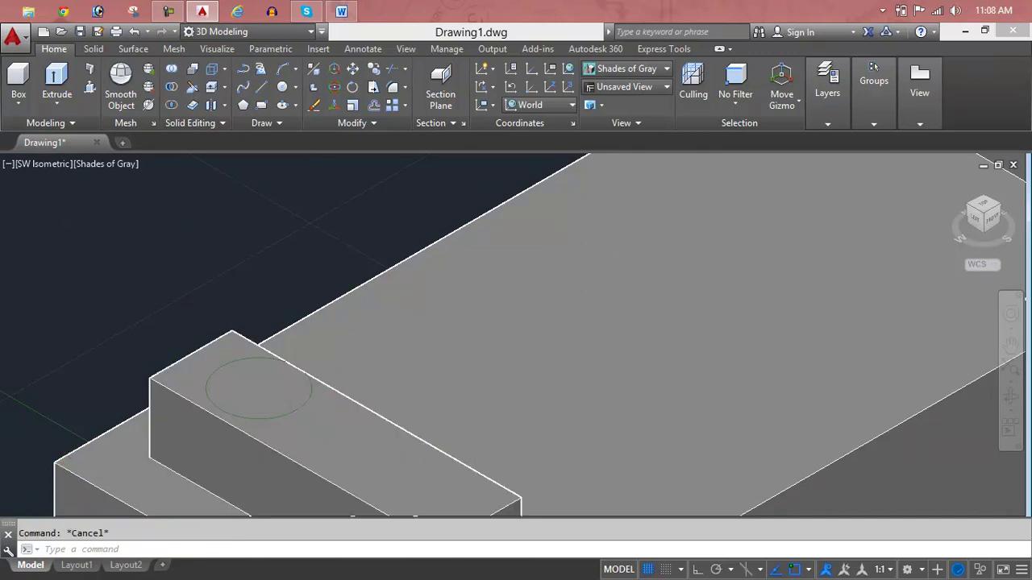
scroll(306, 403, "up", 2)
left_click(302, 400)
key("Delete")
Draw two circles of radius 0.1824 near either end of the near raised block.
type("c")
key("Return")
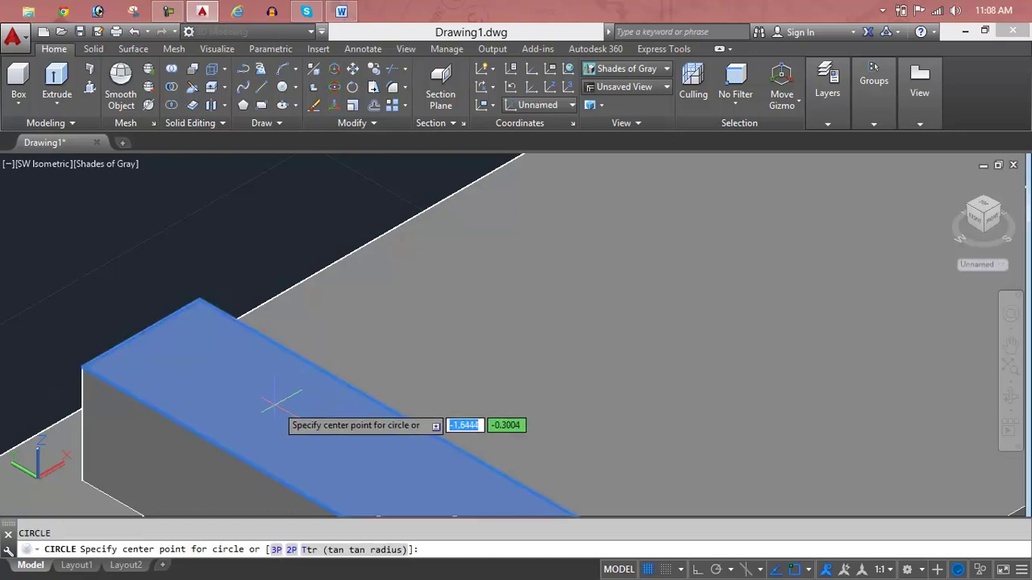
left_click(247, 403)
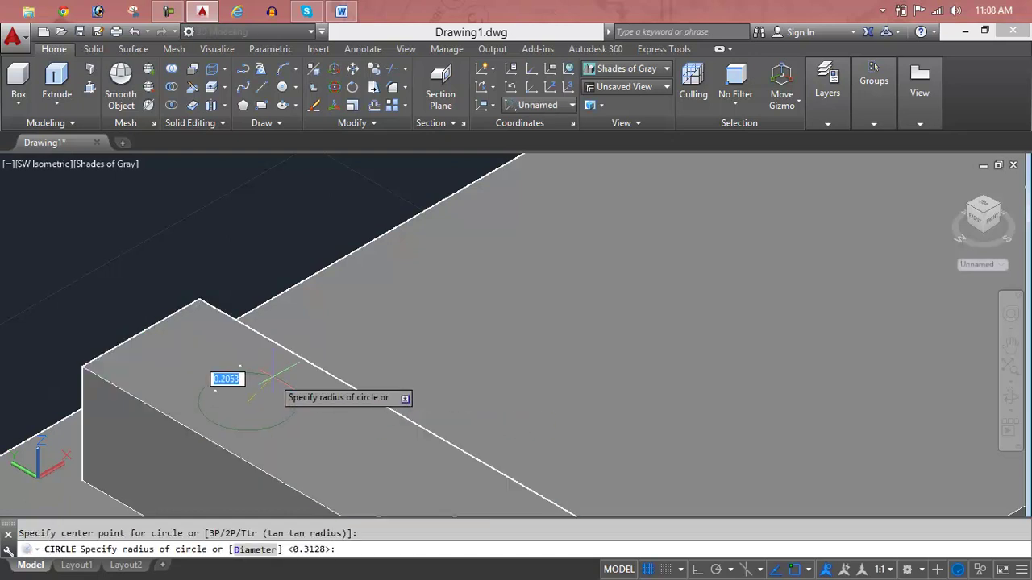
left_click(272, 381)
scroll(281, 394, "down", 2)
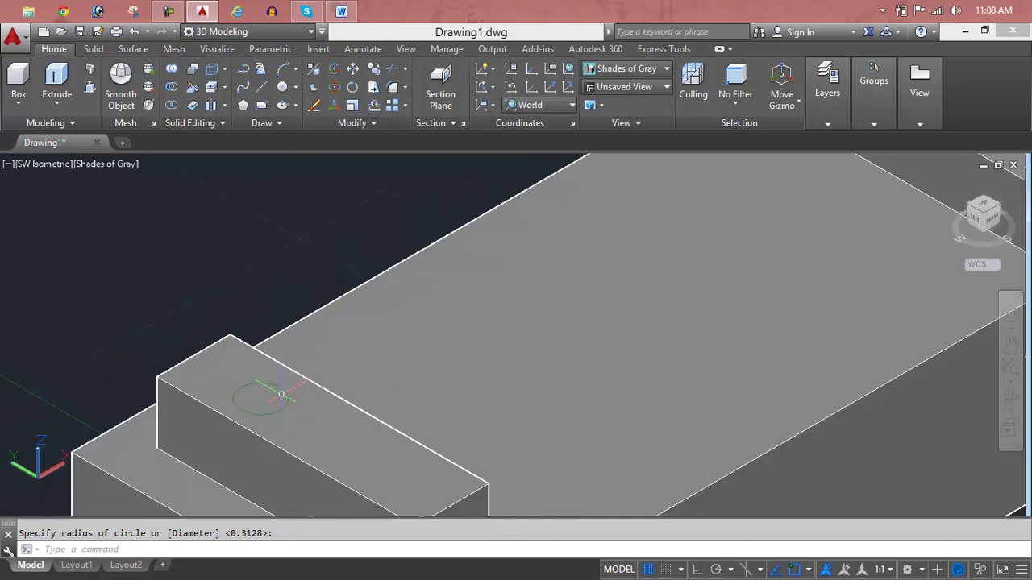
scroll(281, 394, "down", 3)
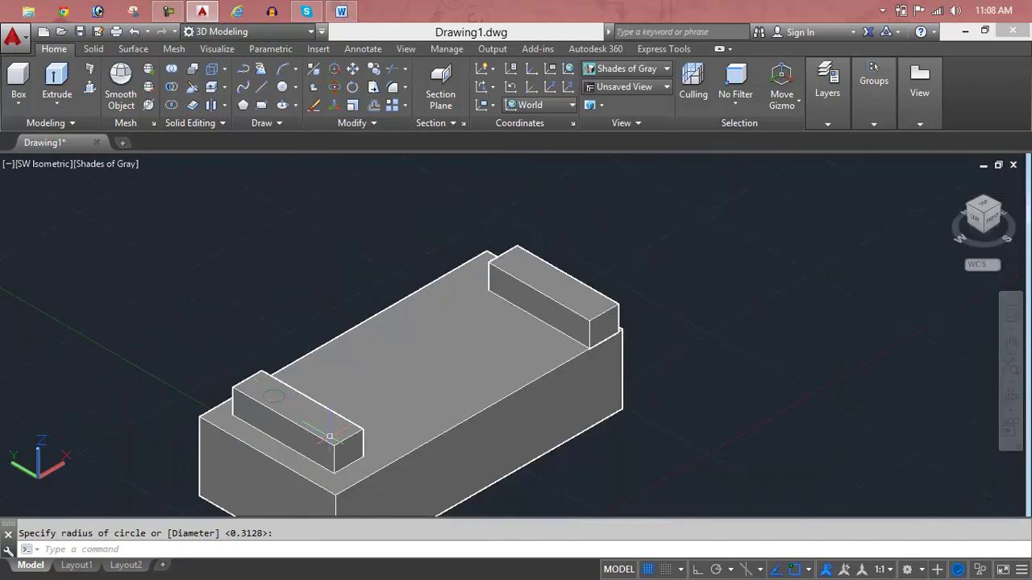
scroll(330, 436, "up", 5)
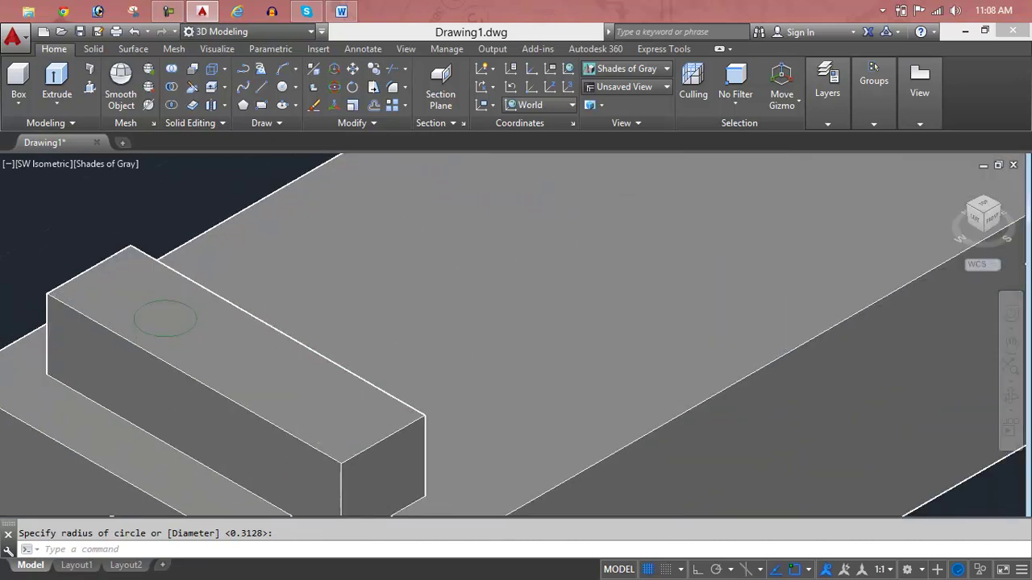
key("Return")
left_click(318, 405)
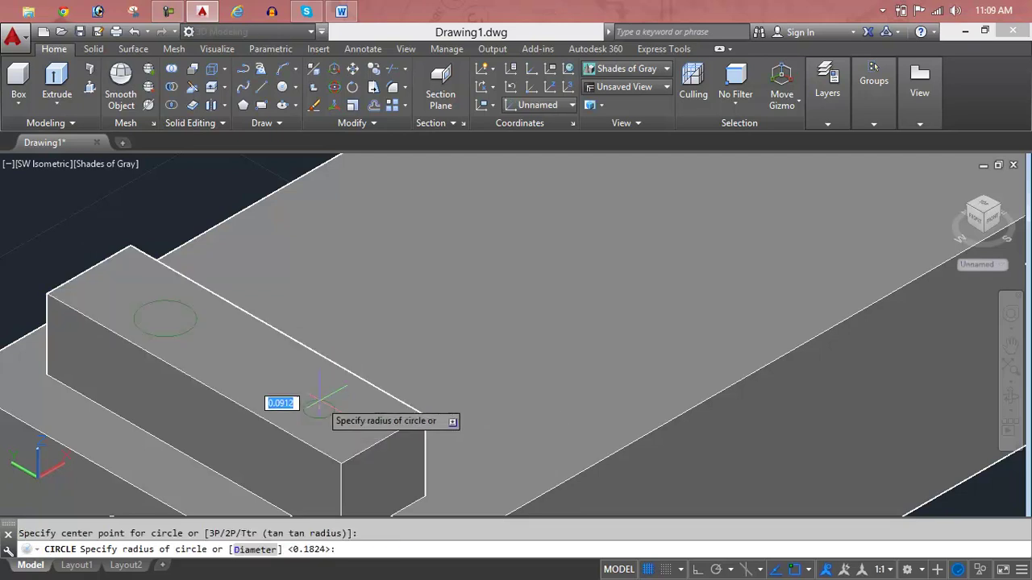
key("Return")
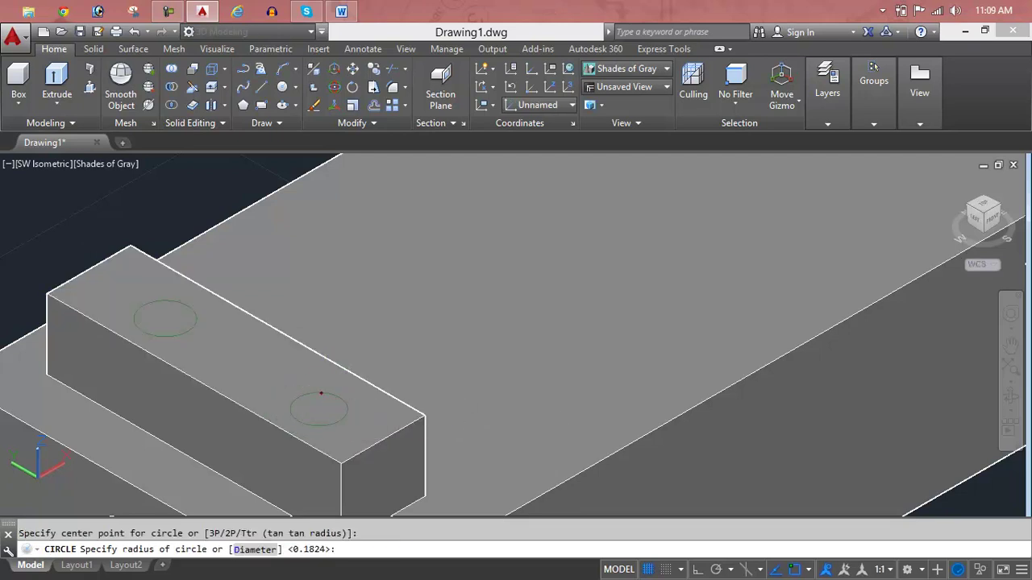
key("Return")
scroll(321, 394, "down", 5)
scroll(414, 355, "up", 2)
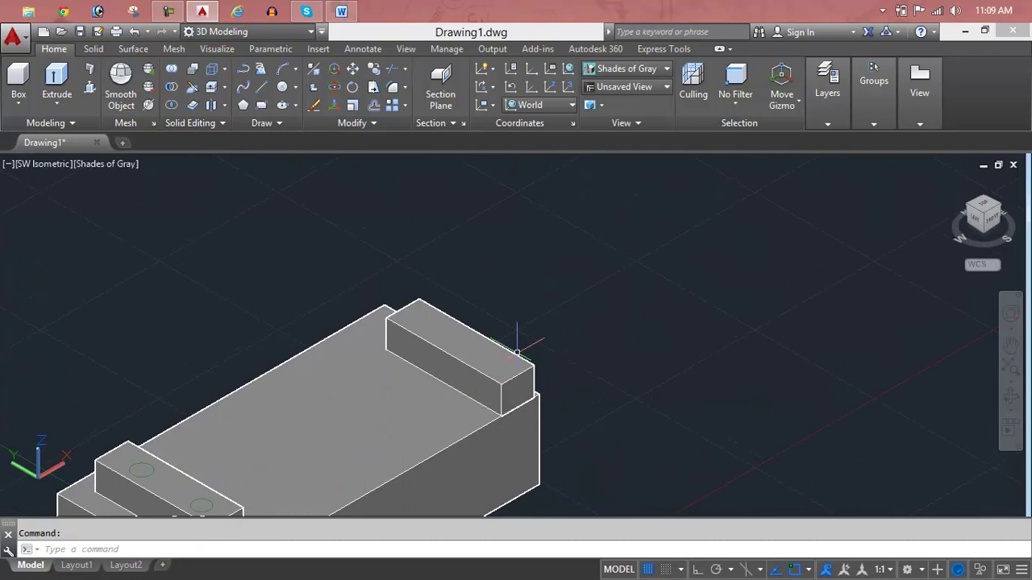
scroll(517, 352, "up", 3)
scroll(484, 373, "up", 3)
Draw two circles of radius 0.1960 on the far raised block, then start EXTRUDE.
key("Return")
left_click(479, 392)
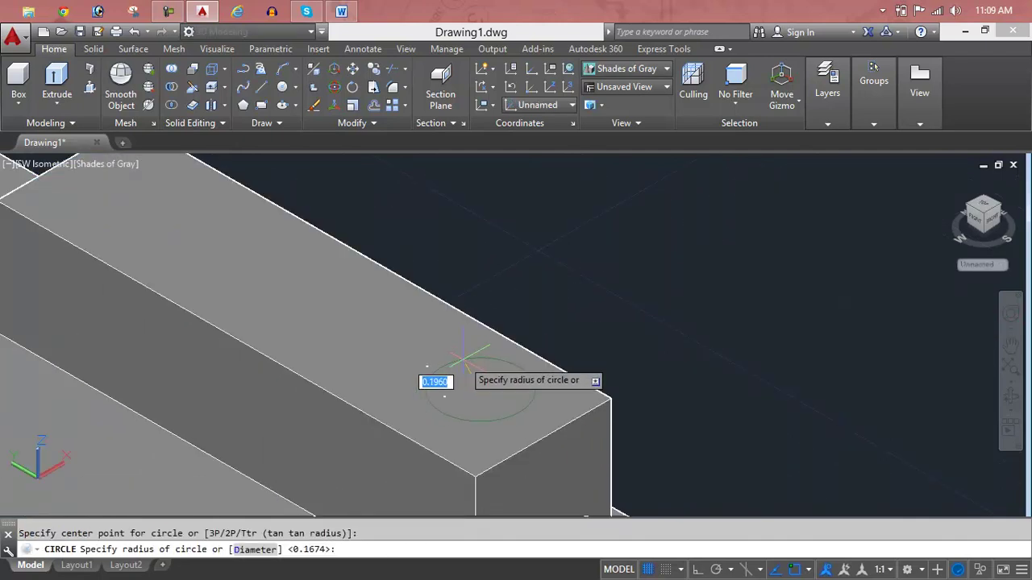
left_click(470, 354)
scroll(466, 363, "down", 3)
middle_click_drag(460, 363, 472, 392)
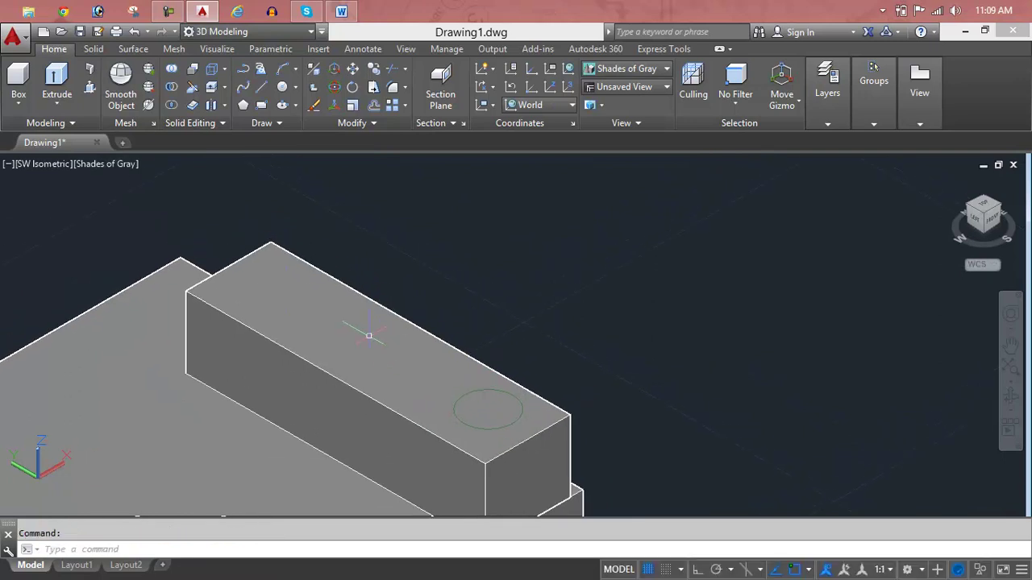
scroll(279, 292, "up", 2)
key("Return")
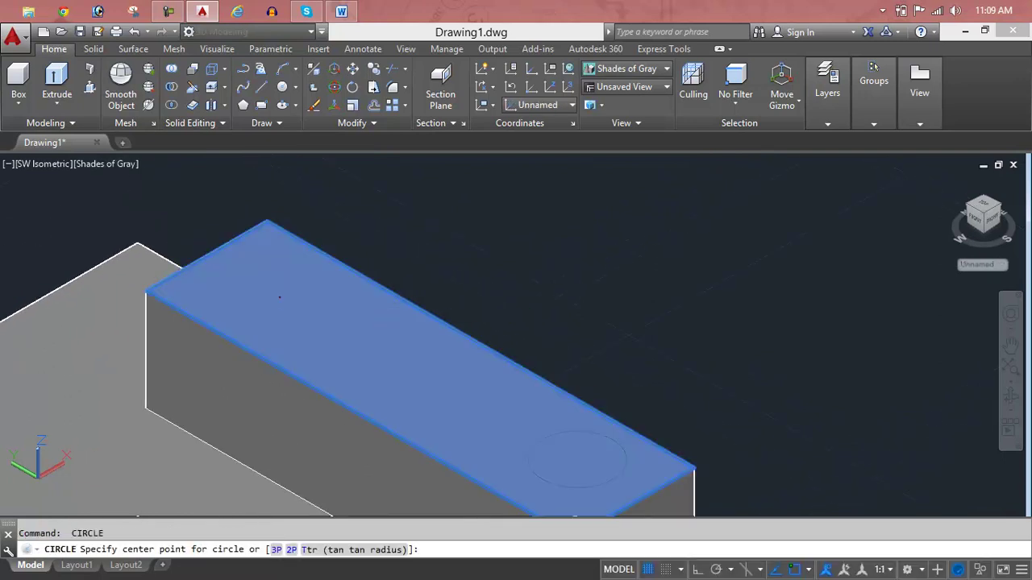
left_click(279, 297)
key("Return")
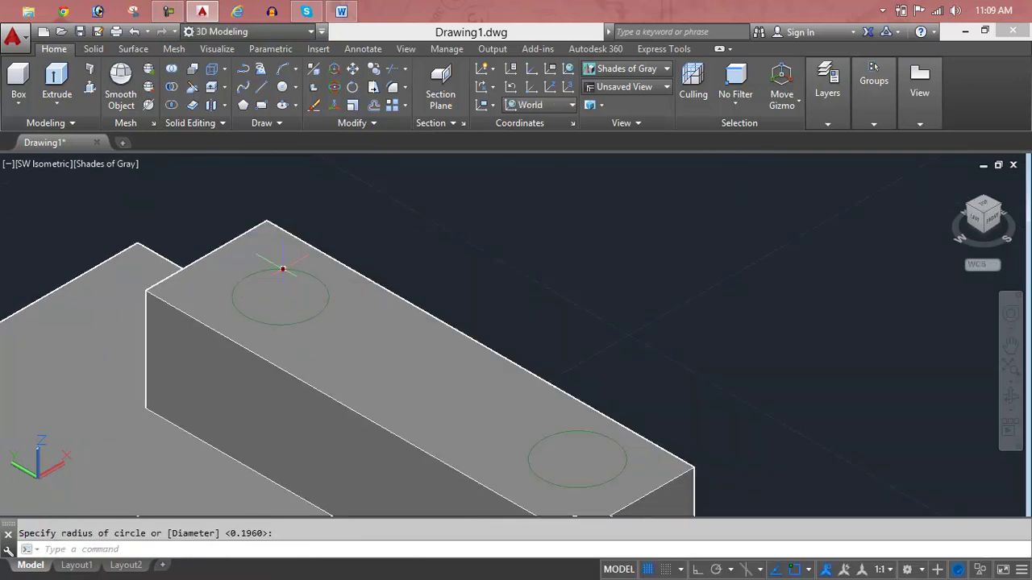
scroll(290, 279, "down", 2)
key("Escape")
type("ext")
key("Return")
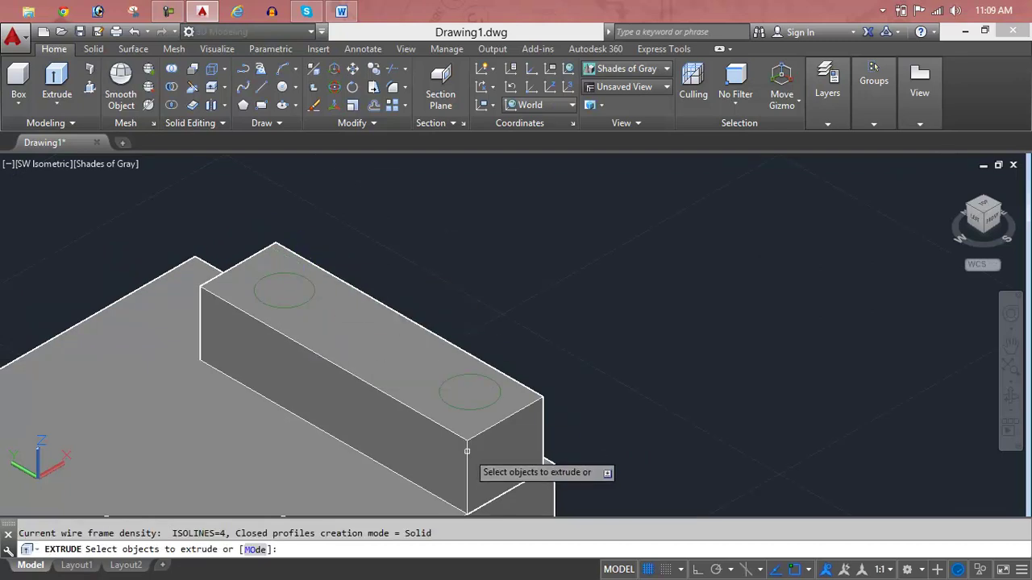
Pick the four circles on the two raised blocks as extrusion profiles.
scroll(467, 451, "down", 2)
scroll(451, 403, "up", 3)
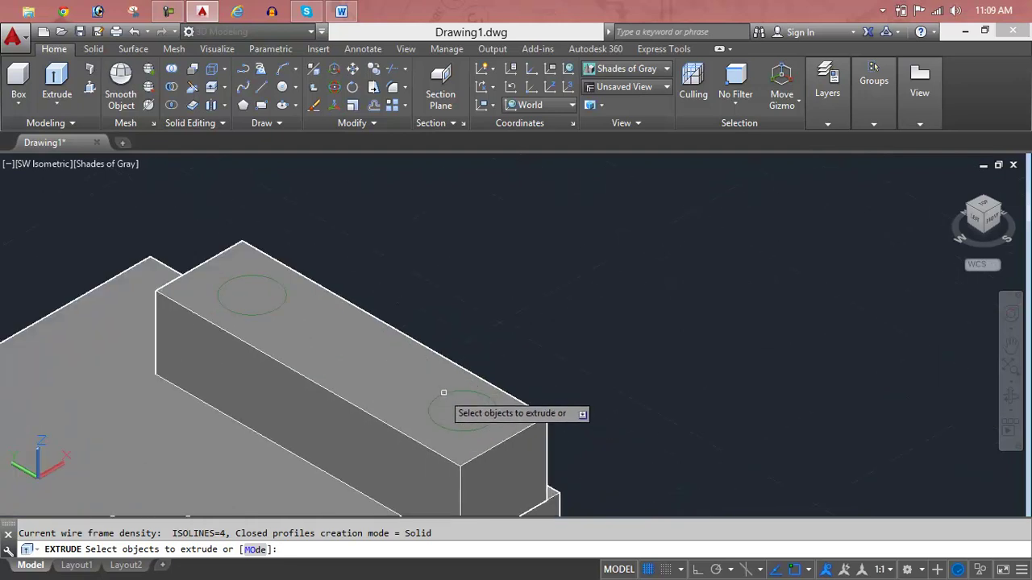
left_click(441, 393)
left_click(237, 310)
scroll(237, 310, "down", 2)
scroll(241, 298, "down", 1)
mouse_move(258, 260)
middle_mouse_down()
mouse_move(471, 259)
mouse_move(525, 205)
middle_mouse_up()
scroll(291, 383, "up", 3)
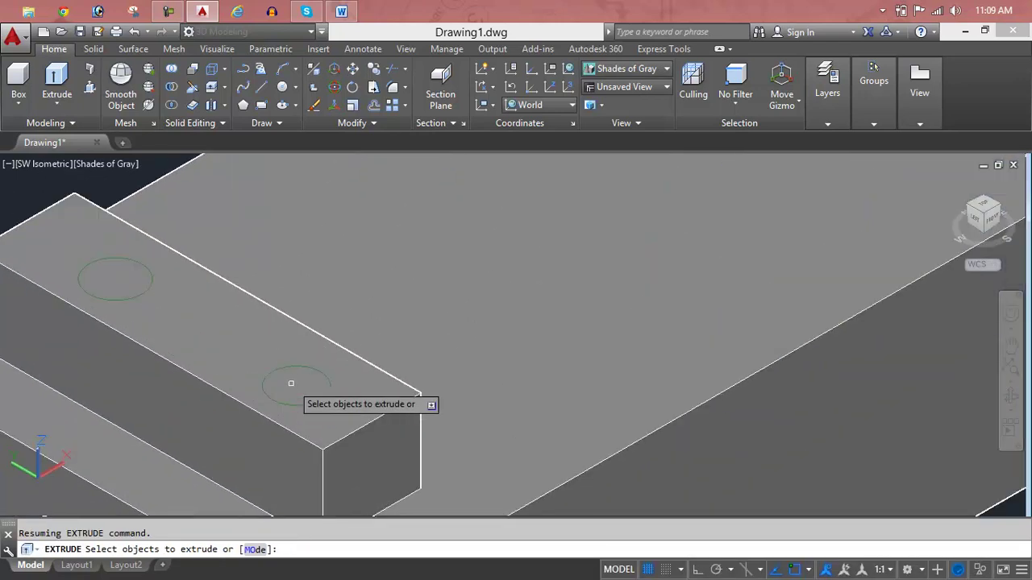
left_click(287, 404)
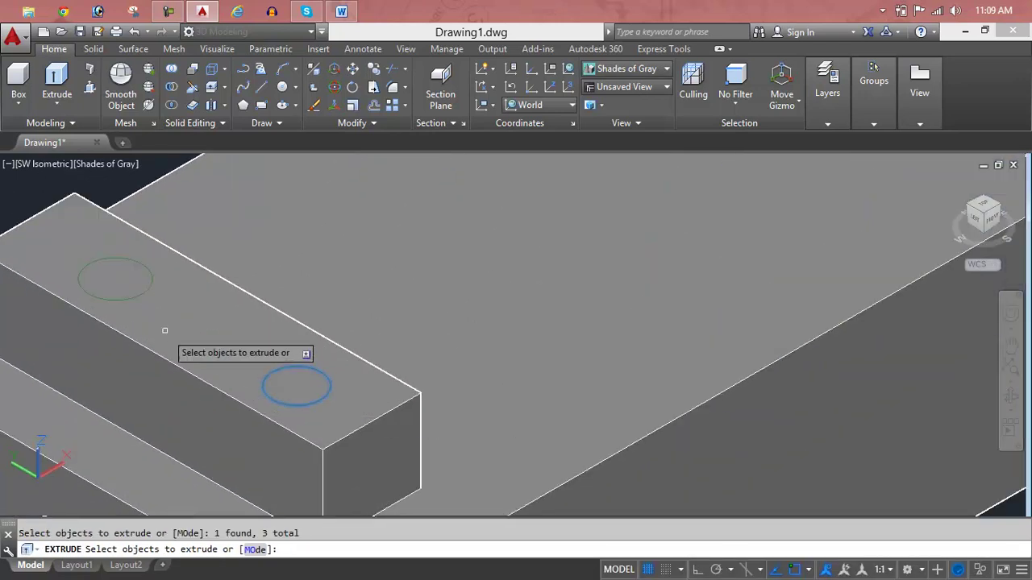
left_click(140, 296)
left_click(141, 292)
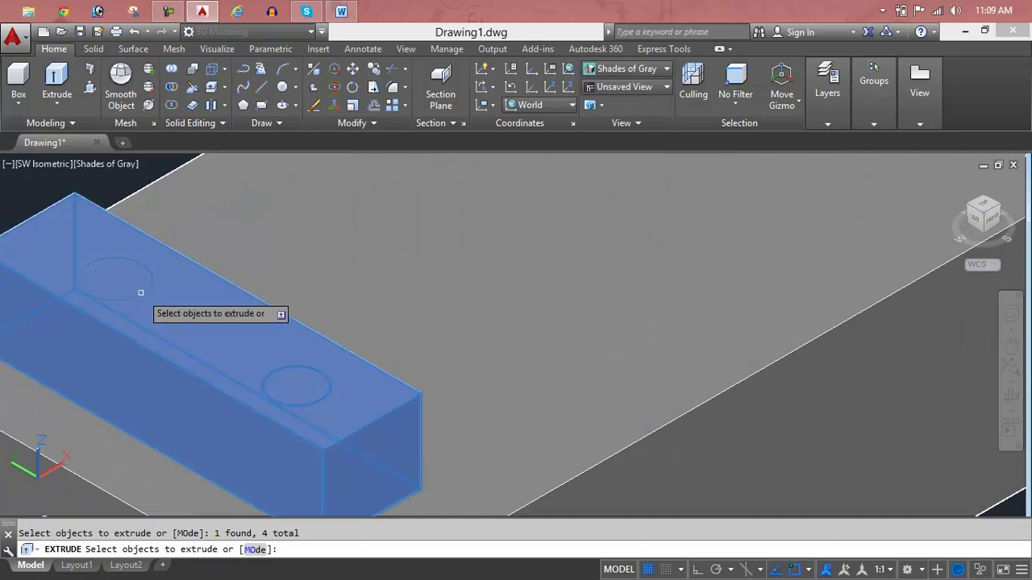
Confirm the circle selection and set the height to form short cylinders in the block tops.
right_click(272, 235)
left_click(276, 245)
left_click(275, 245)
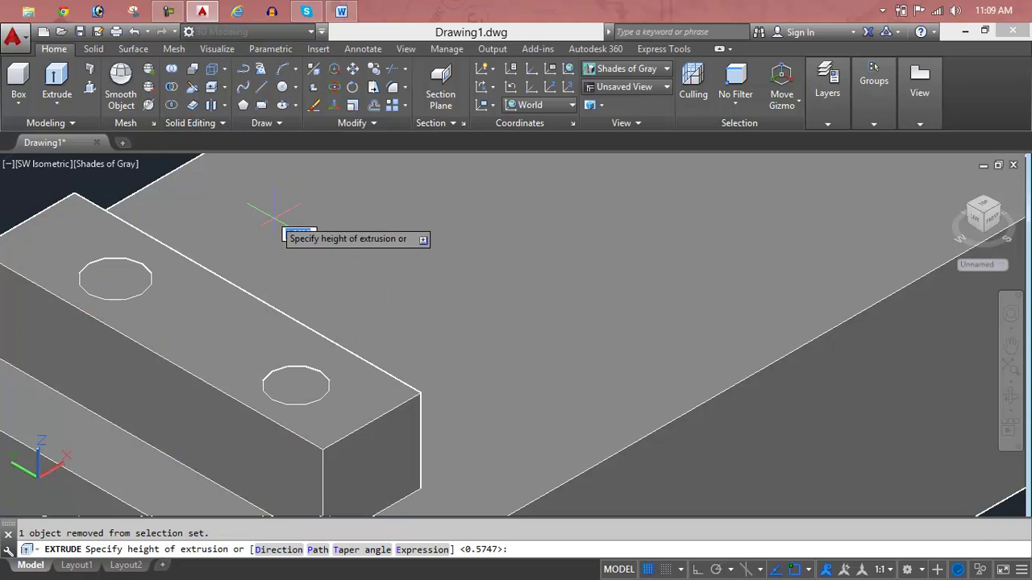
left_click(299, 351)
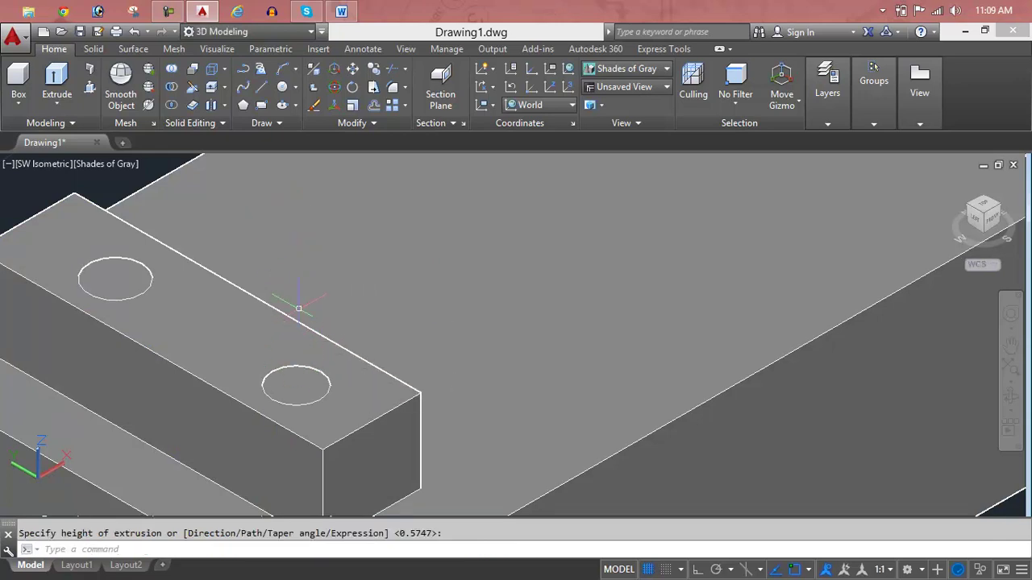
scroll(303, 213, "down", 5)
middle_click_drag(290, 296, 270, 315)
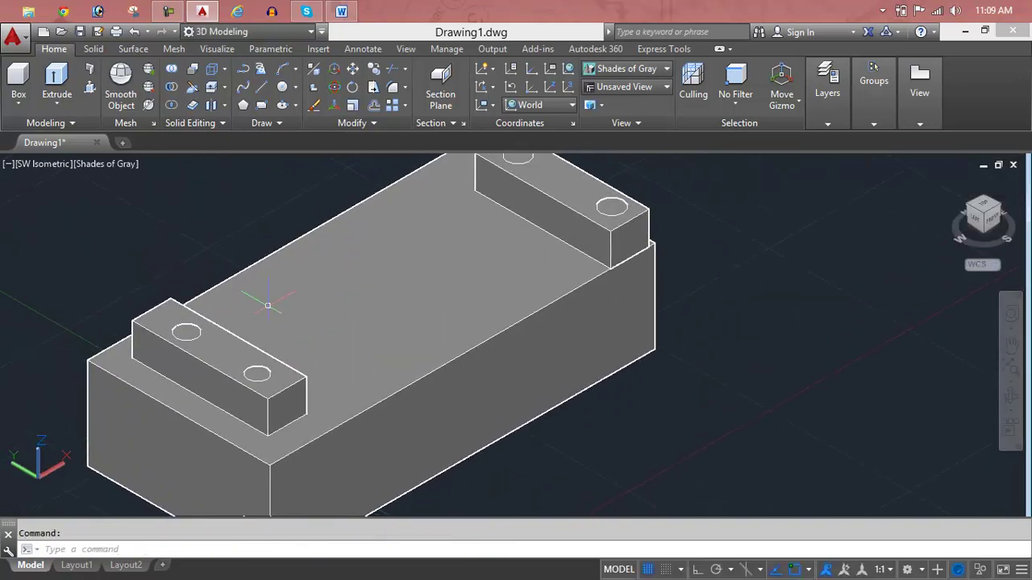
left_click(281, 263)
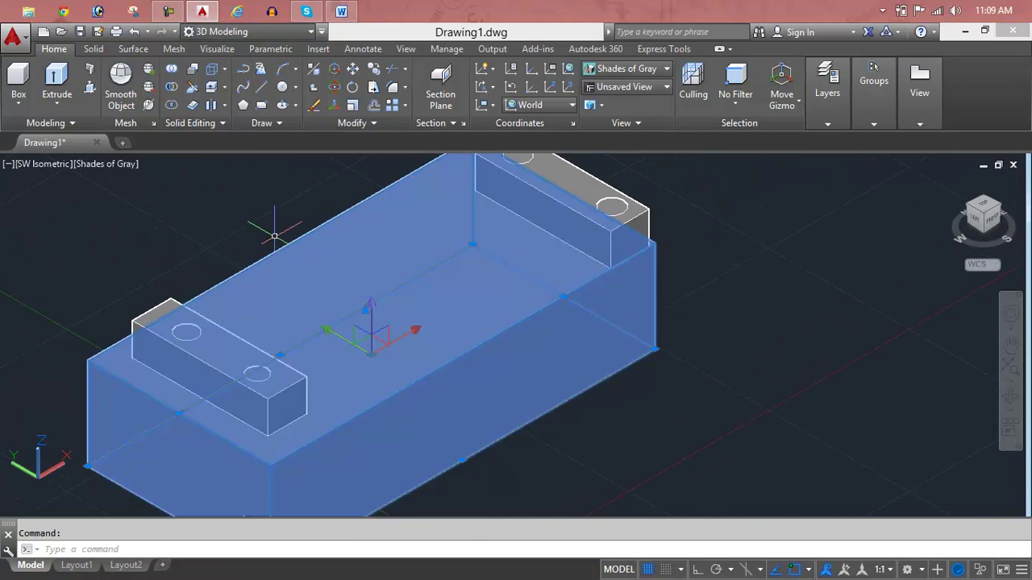
key("Escape")
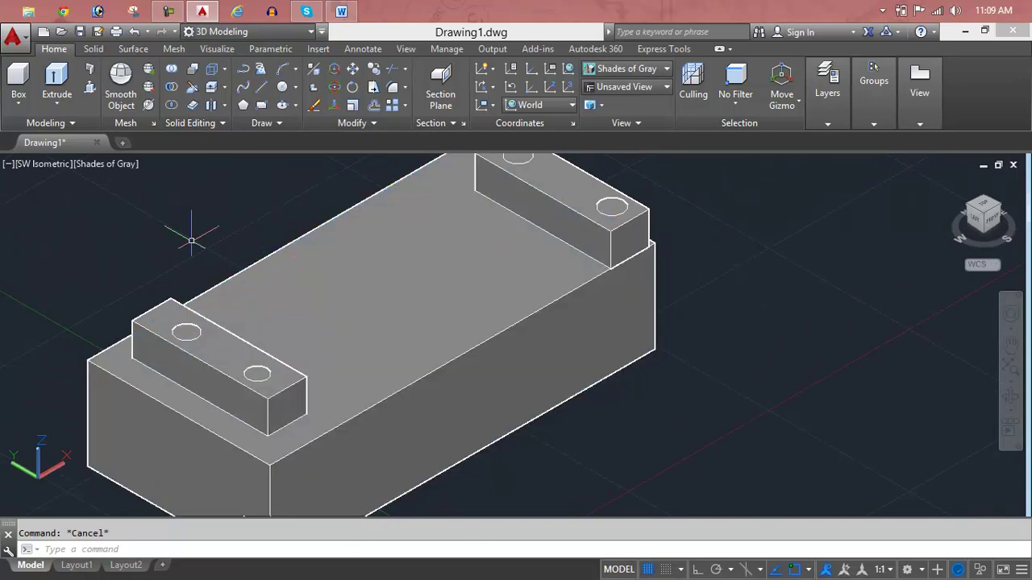
Start EXTRUDE again and pick a circle on the front block.
scroll(185, 350, "up", 5)
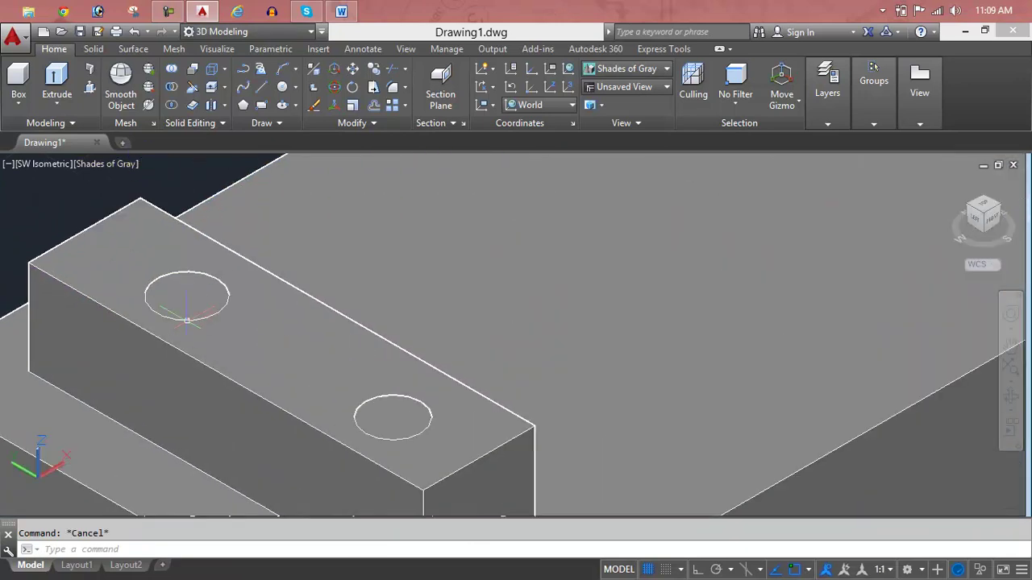
scroll(186, 323, "up", 5)
type("e")
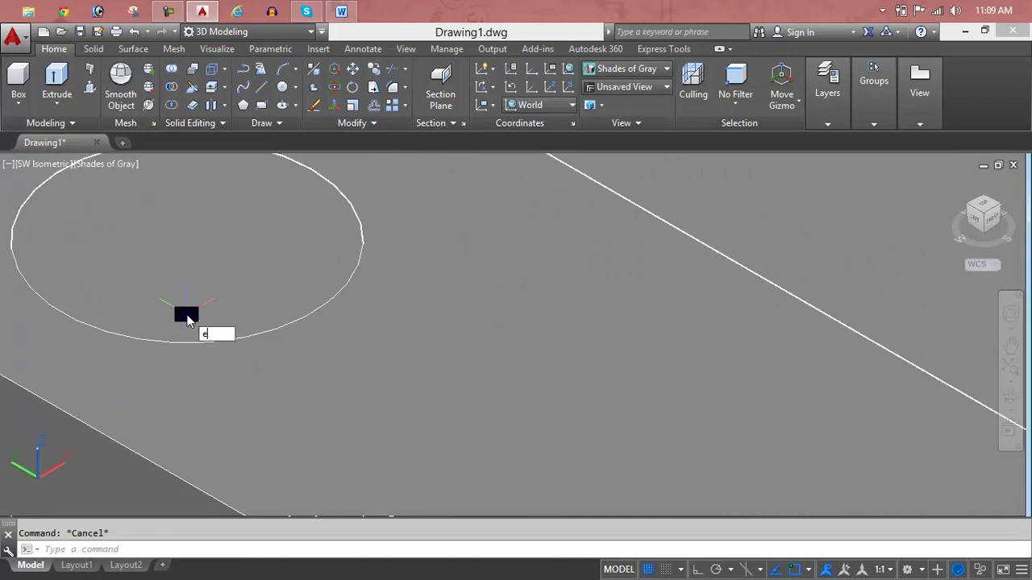
type("ct")
key("Return")
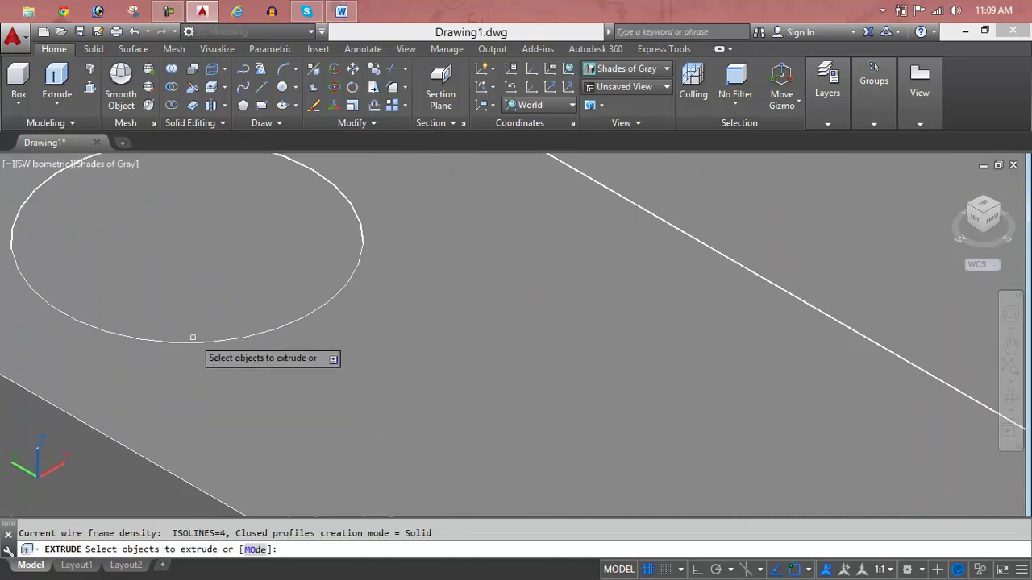
left_click(192, 341)
Cancel the extrusion and erase the cylinder through the front raised block.
scroll(194, 315, "down", 7)
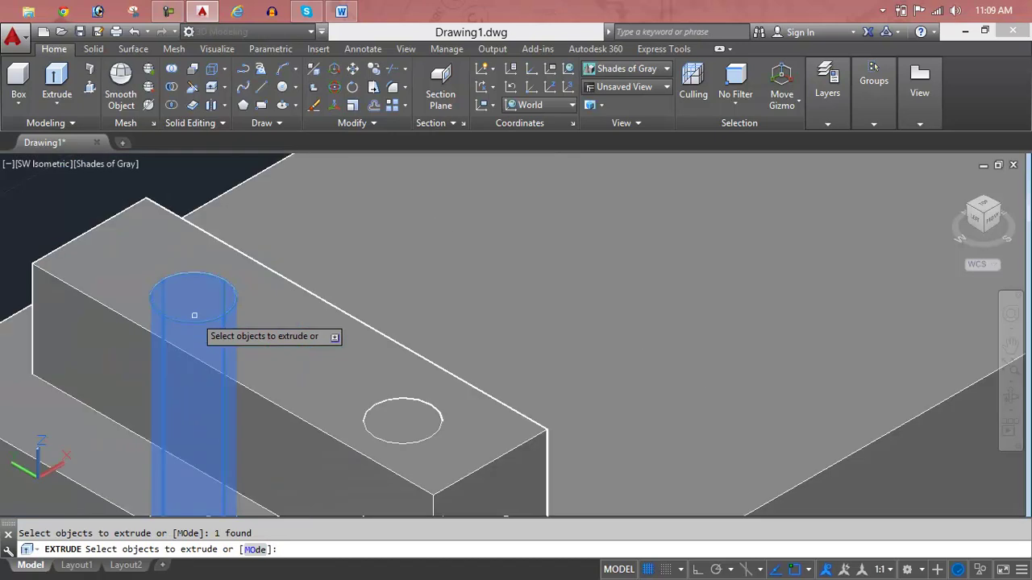
scroll(194, 315, "down", 4)
middle_click_drag(194, 315, 202, 268)
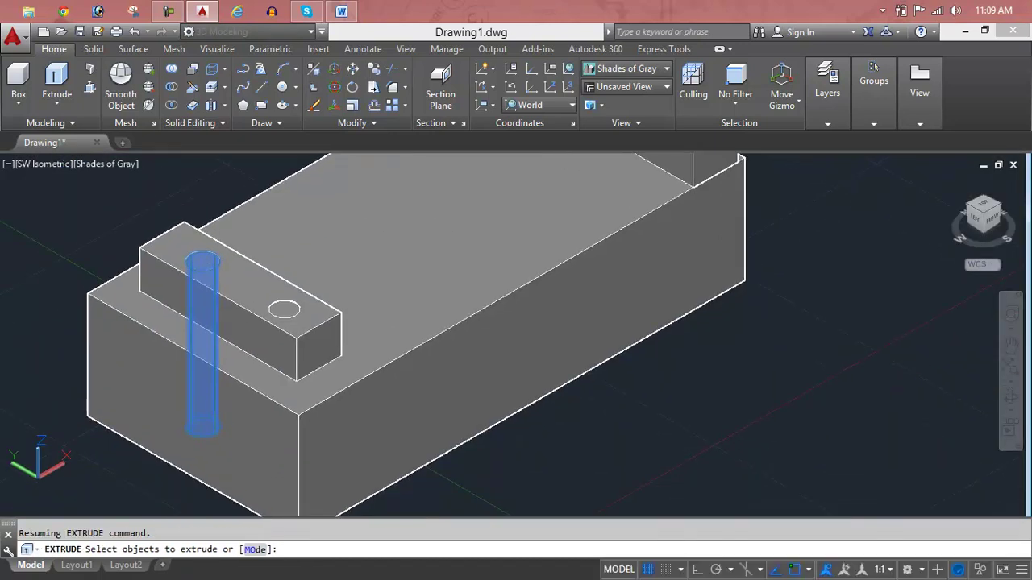
key("Escape")
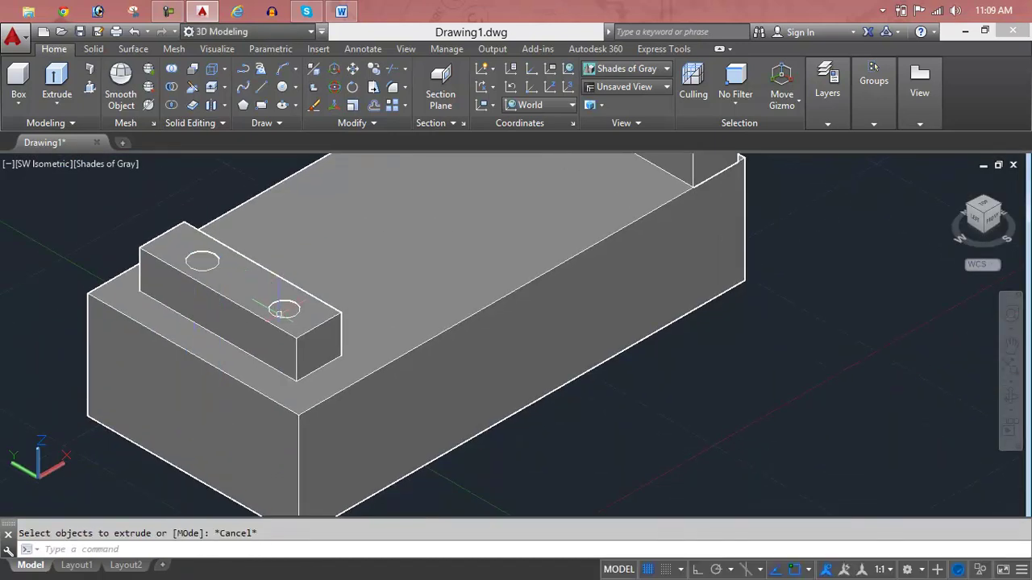
left_click(279, 313)
mouse_move(293, 314)
key("Delete")
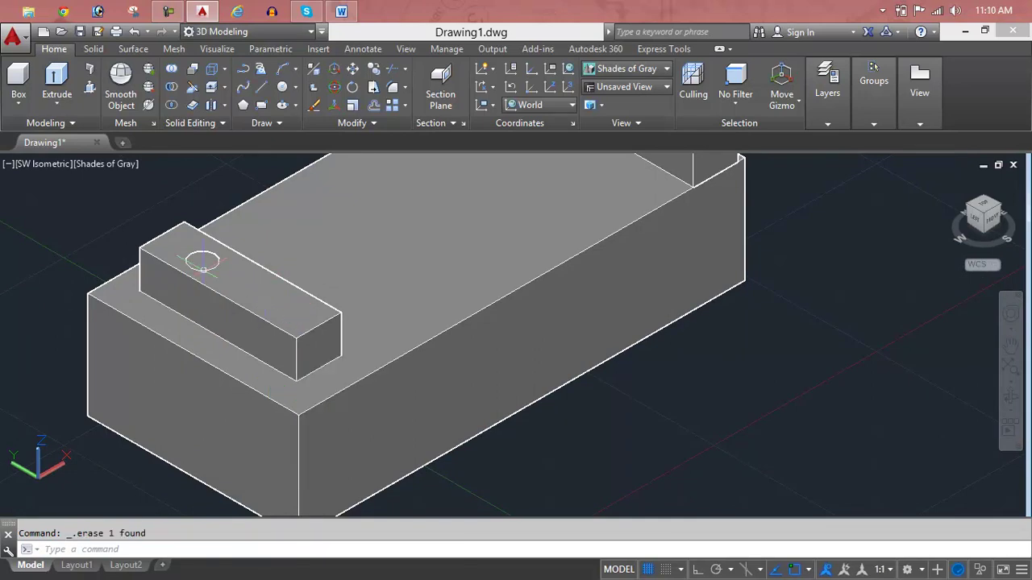
Erase the two cylinders on the rear raised block.
scroll(203, 262, "down", 4)
middle_click_drag(306, 218, 256, 291)
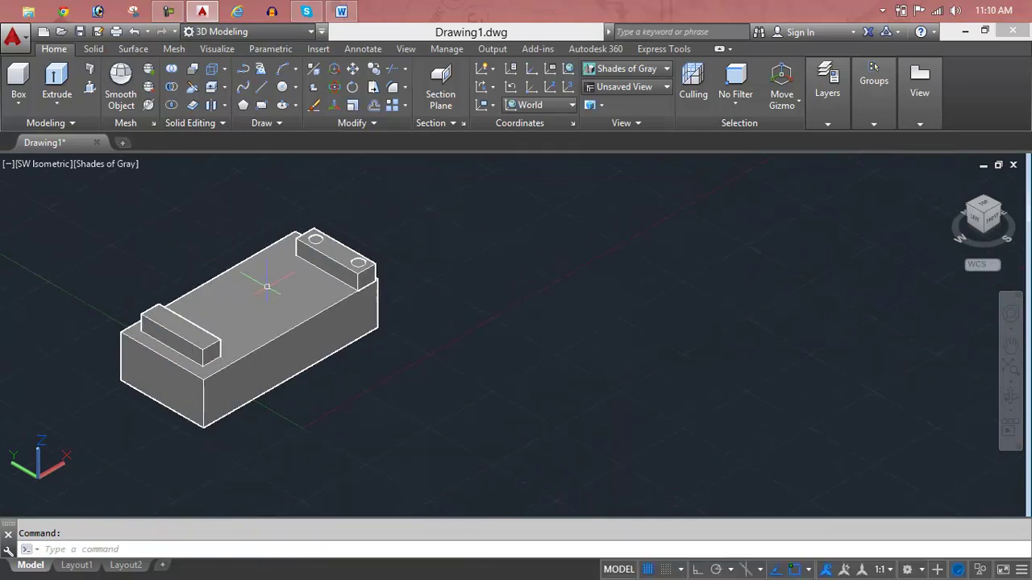
scroll(403, 255, "up", 3)
left_click(340, 266)
key("Delete")
left_click(242, 226)
key("Delete")
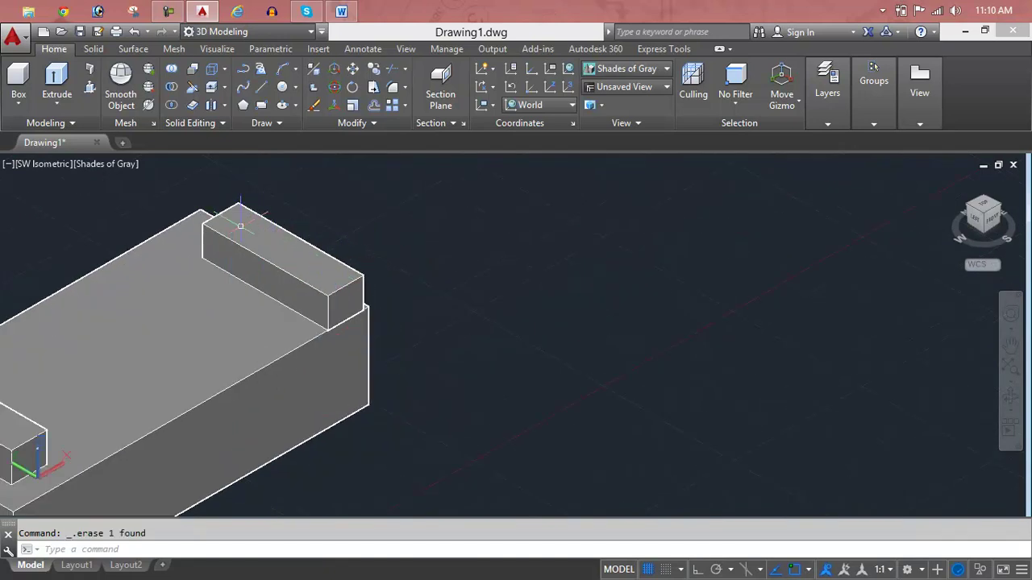
Undo three times to reverse the erasures and extrusion, then select the solid at the right hole.
scroll(250, 227, "down", 3)
middle_click_drag(261, 228, 427, 231)
scroll(246, 310, "up", 3)
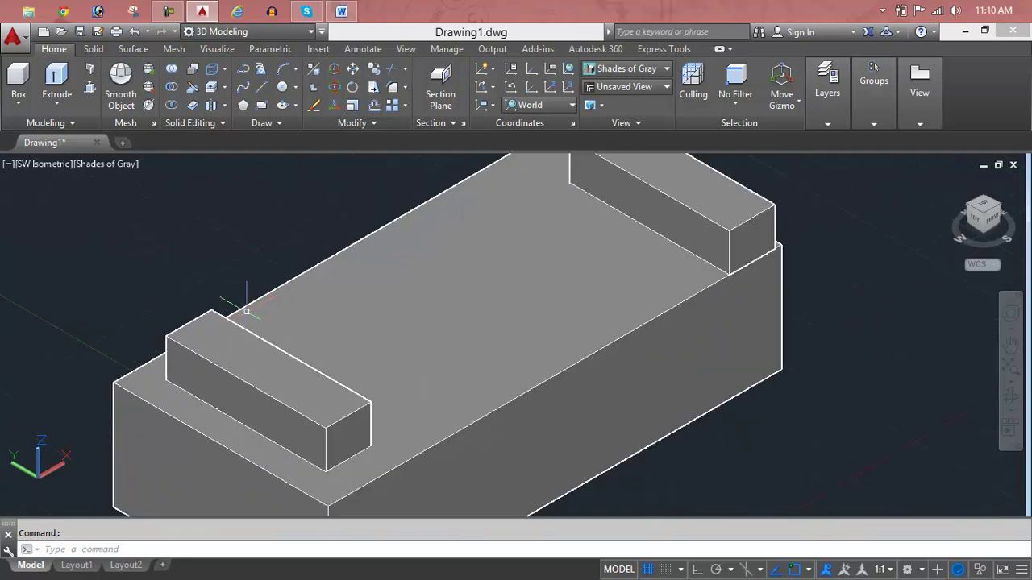
key("ctrl+z")
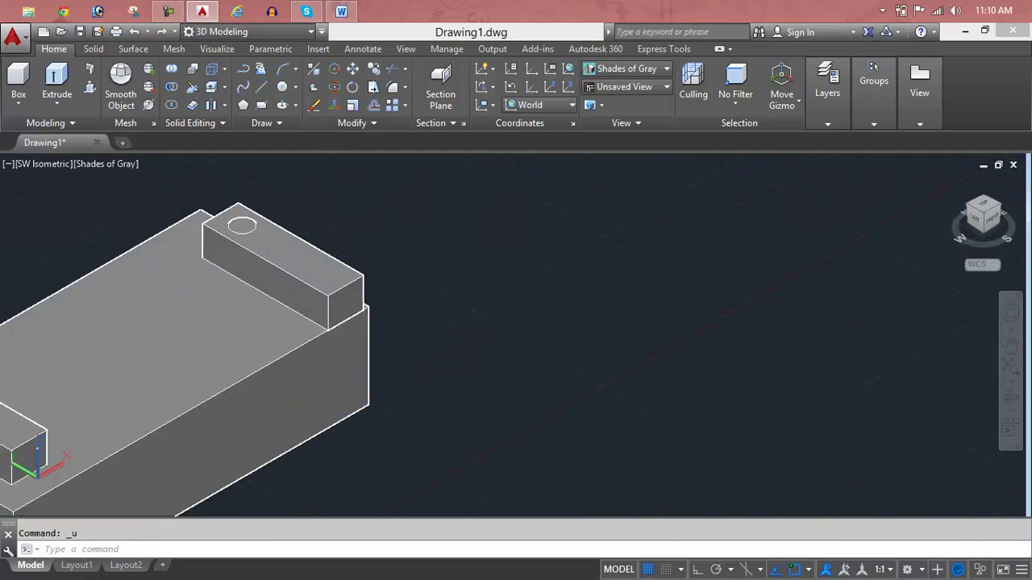
key("ctrl+z")
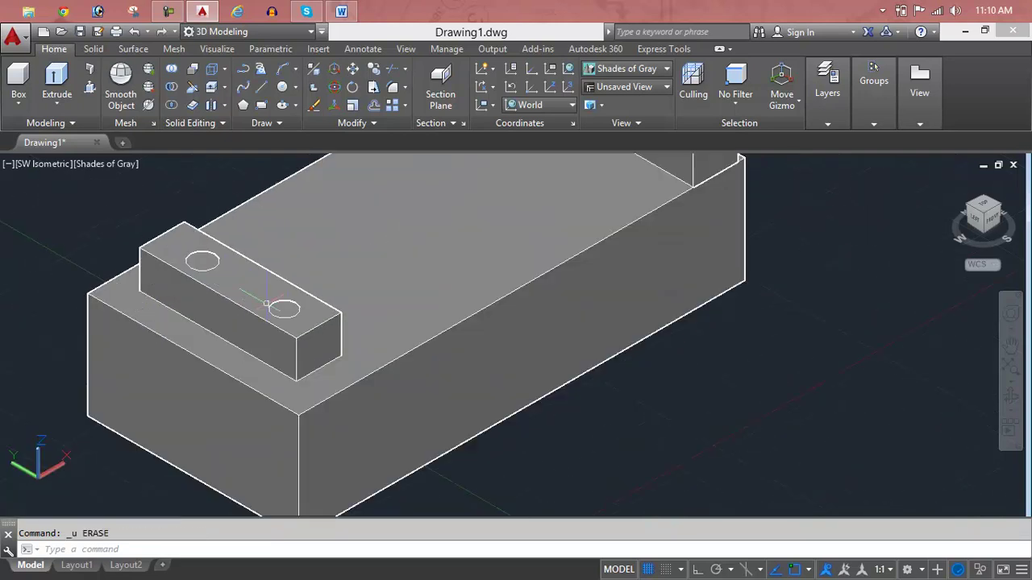
key("ctrl+z")
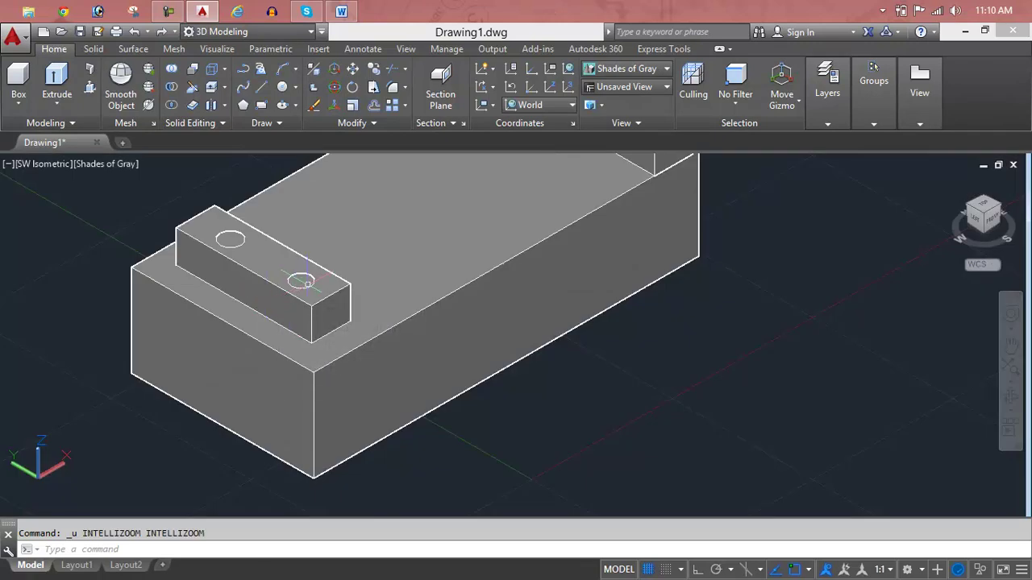
left_click(307, 284)
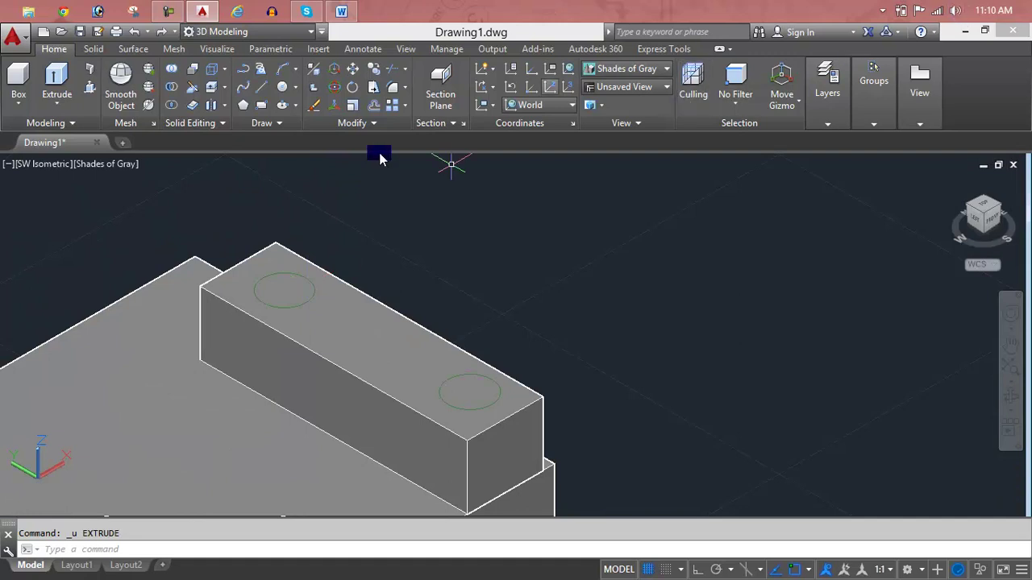
Switch the viewport visual style to 2D Wireframe.
left_click(101, 165)
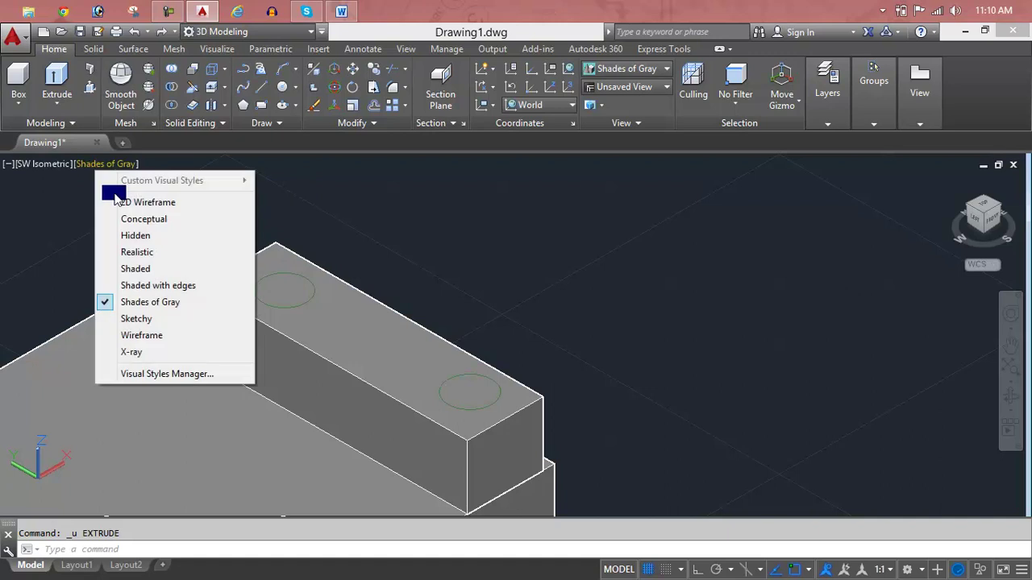
left_click(117, 203)
scroll(202, 277, "down", 3)
middle_click_drag(202, 276, 395, 191)
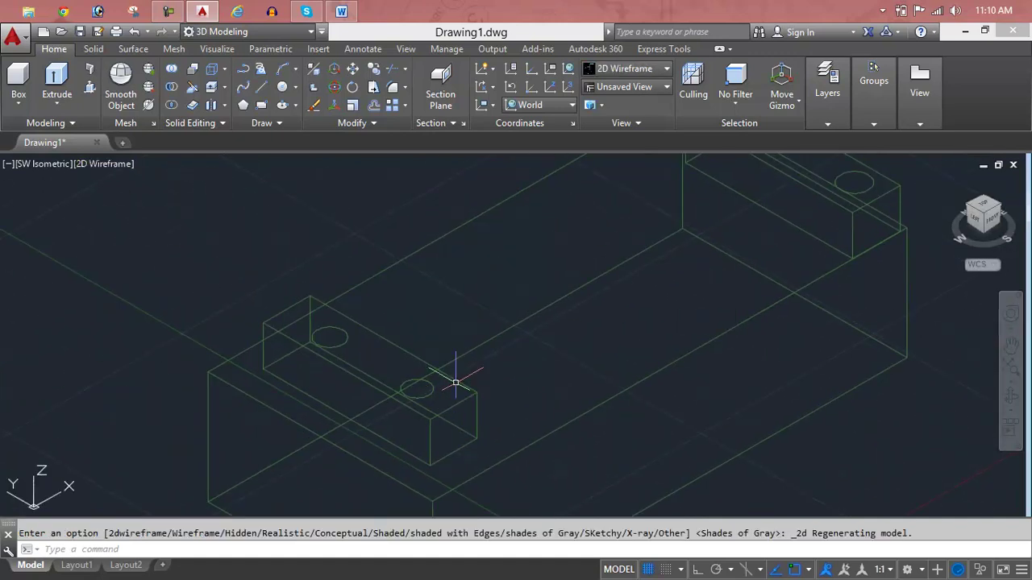
key("Escape")
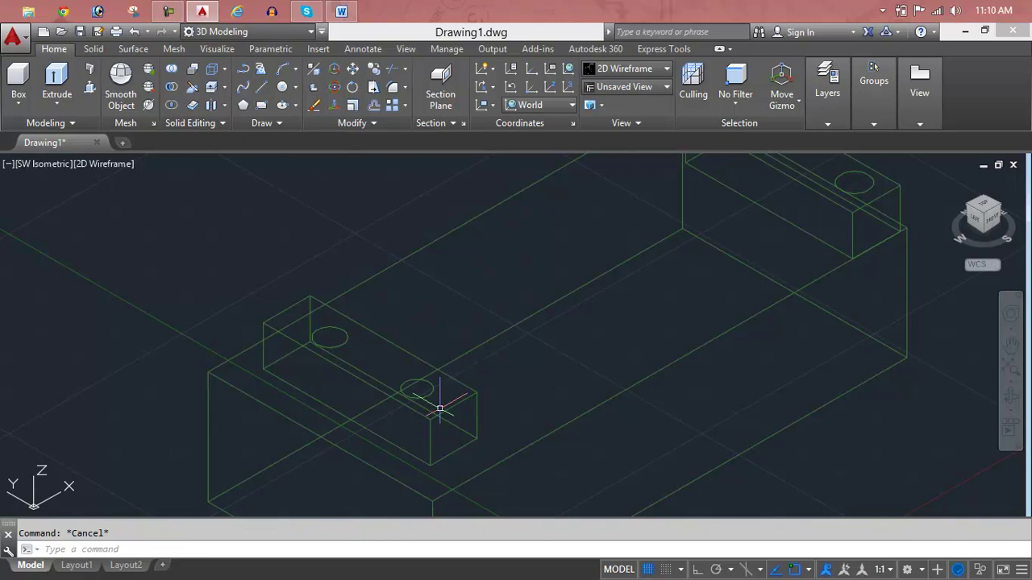
Extrude the four circles on both raised blocks into tall cylinders.
type("Ext")
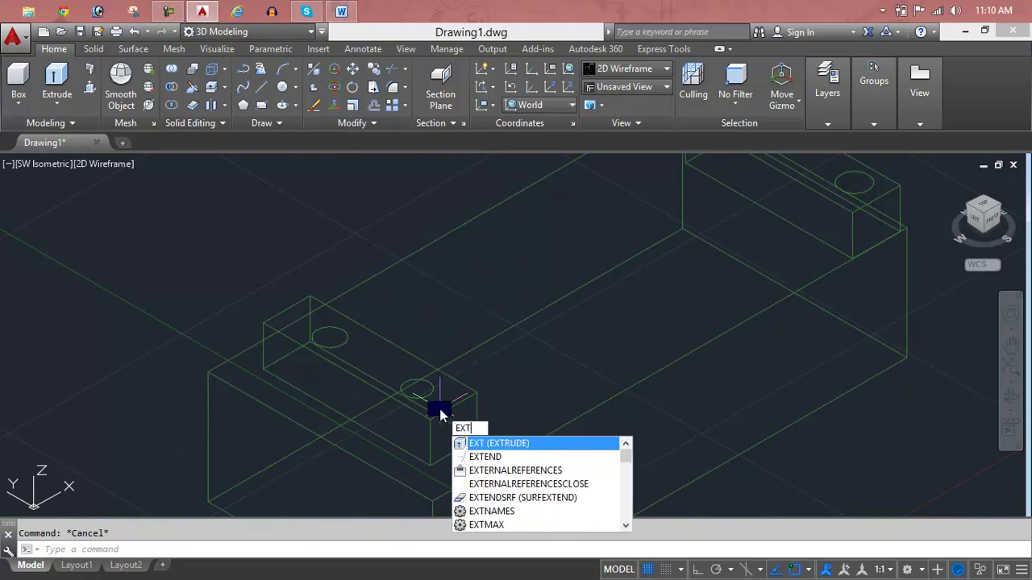
key("Return")
left_click(427, 385)
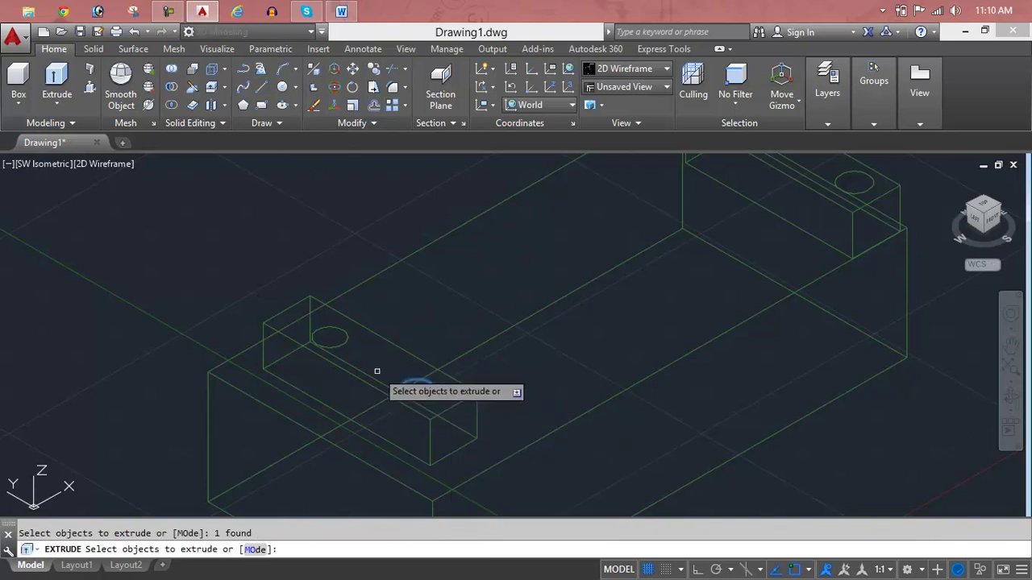
left_click(343, 340)
scroll(403, 334, "down", 2)
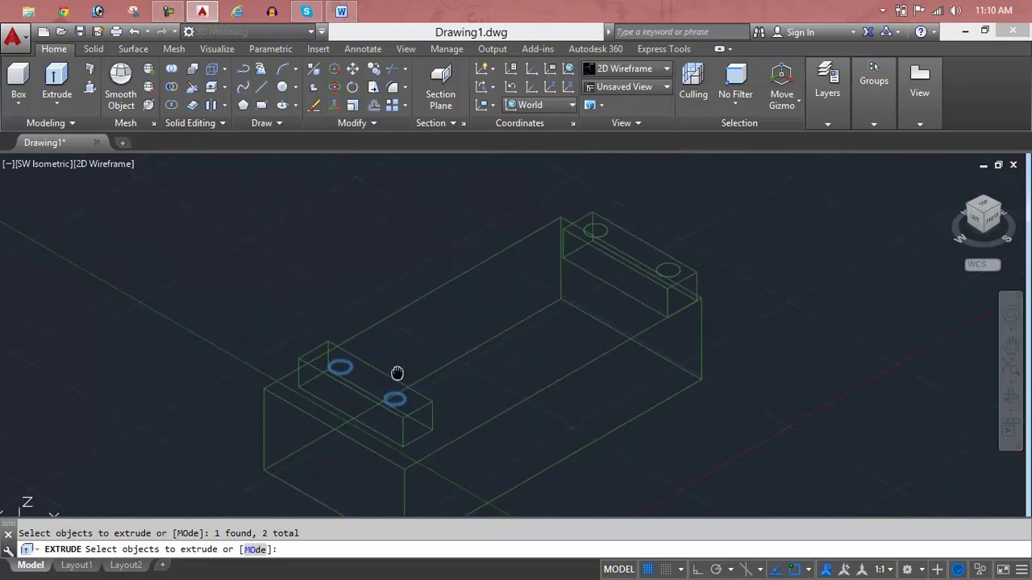
scroll(483, 355, "down", 1)
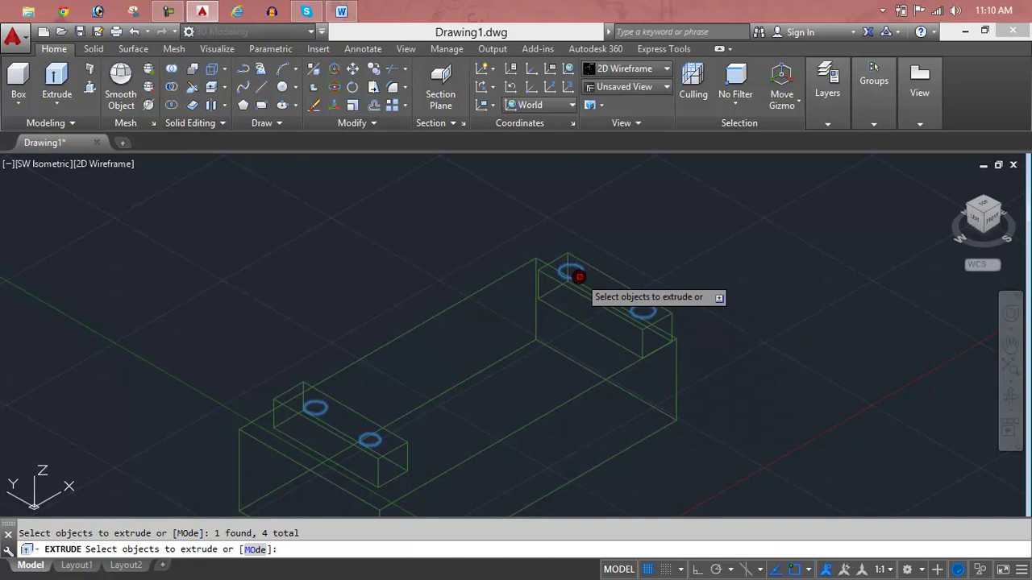
key("Return")
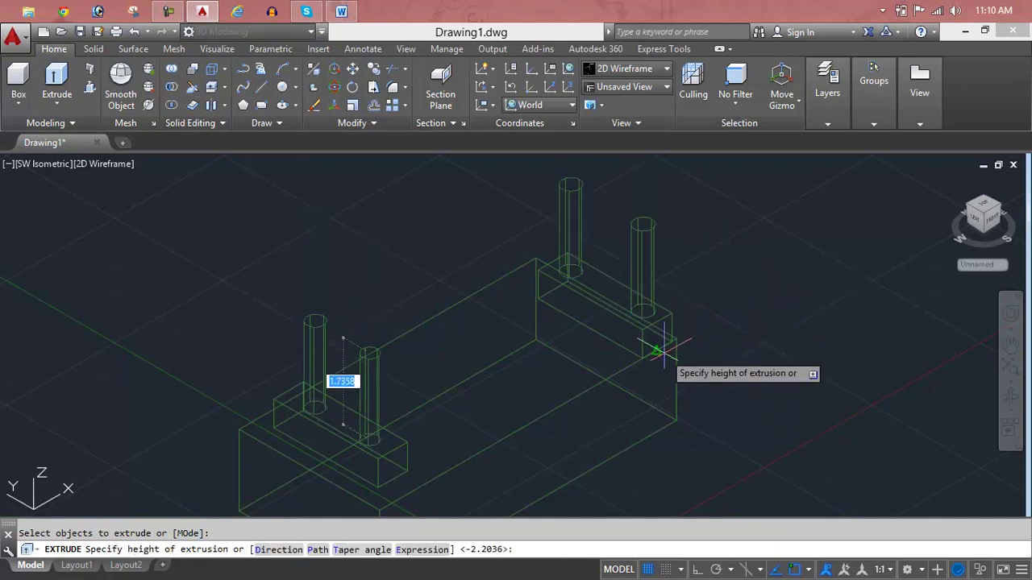
left_click(659, 316)
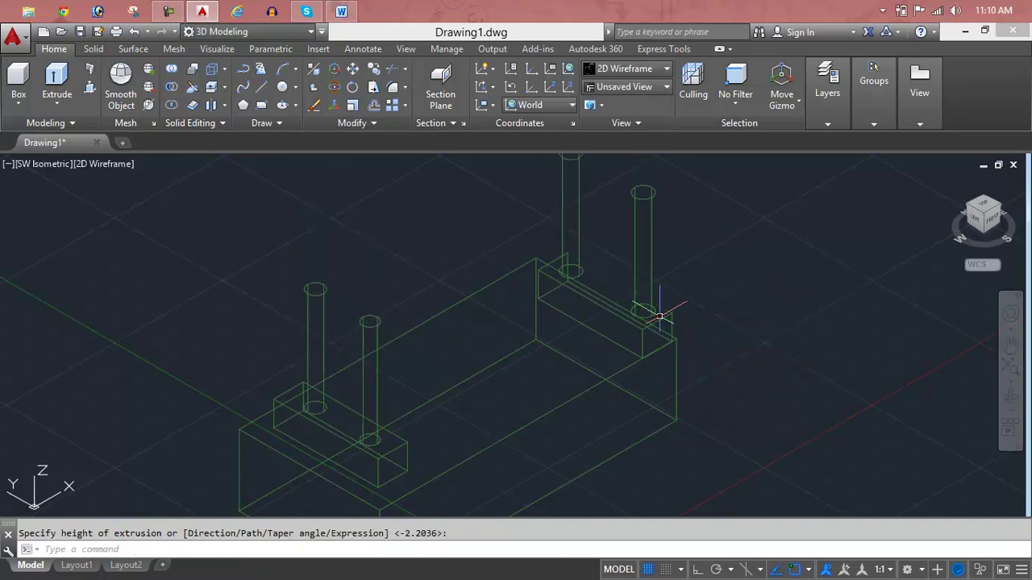
key("Escape")
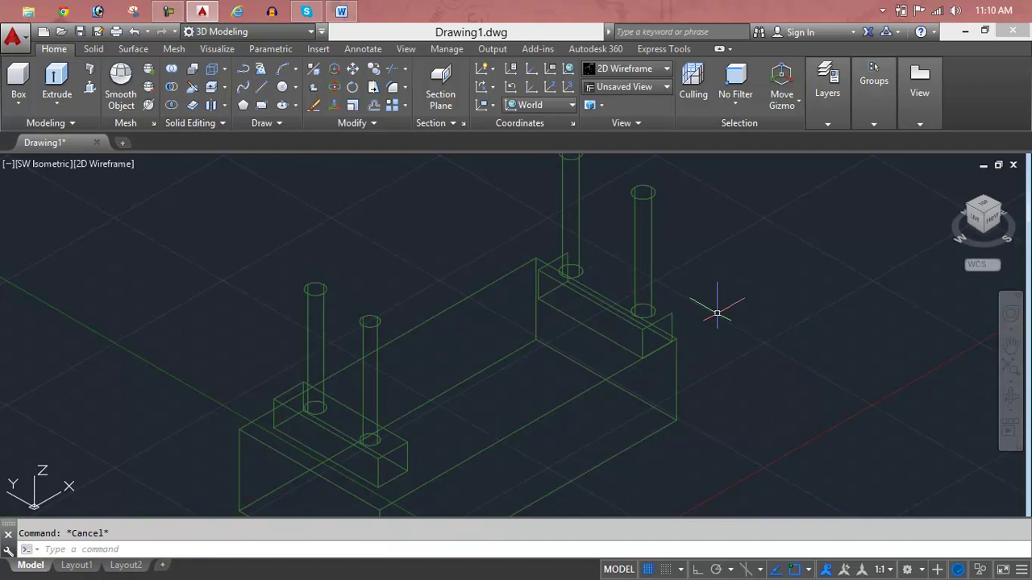
type("SHde")
key("Return")
scroll(717, 315, "down", 2)
middle_click_drag(714, 315, 556, 315)
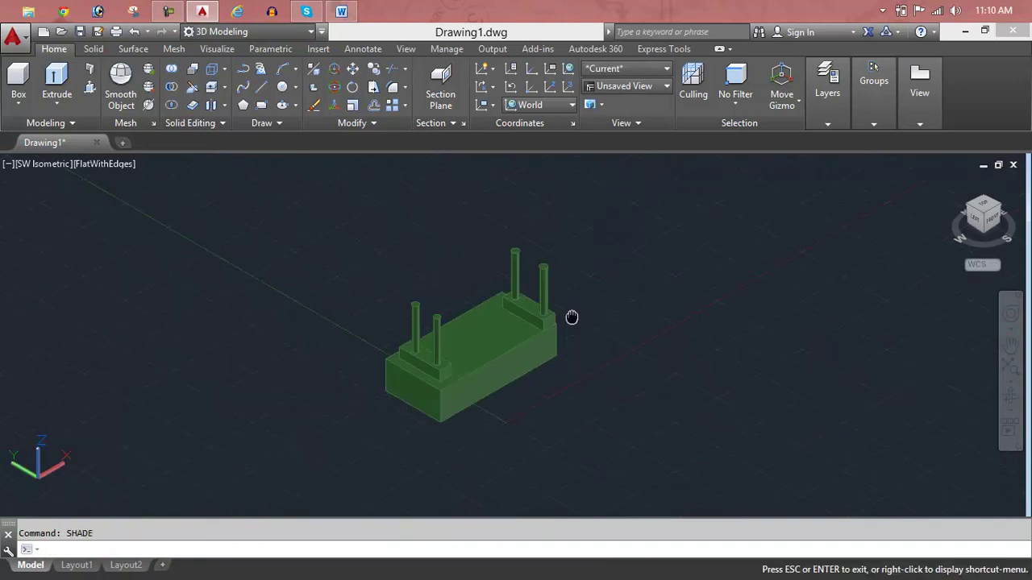
scroll(556, 315, "up", 1)
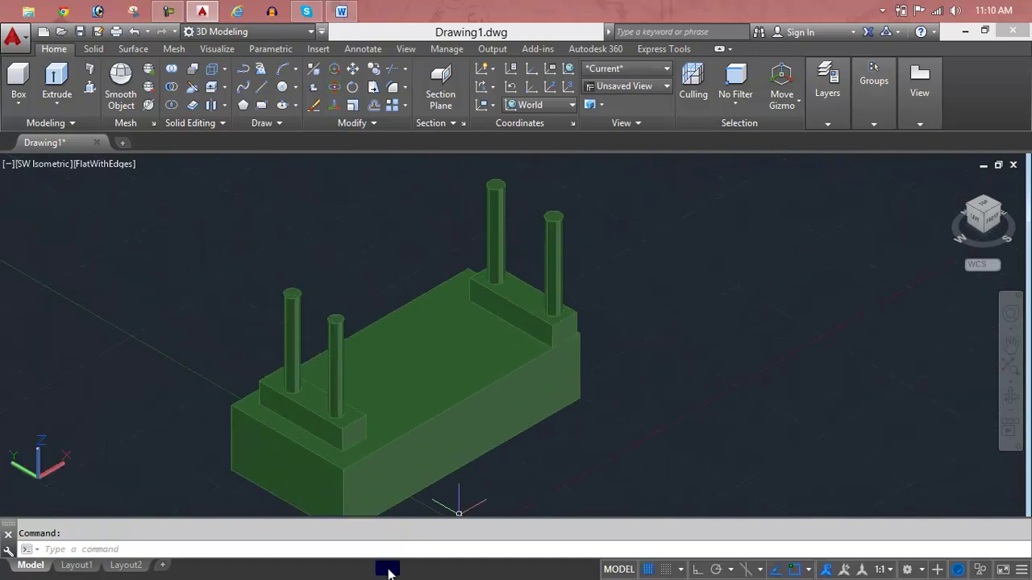
left_click(609, 87)
left_click(609, 87)
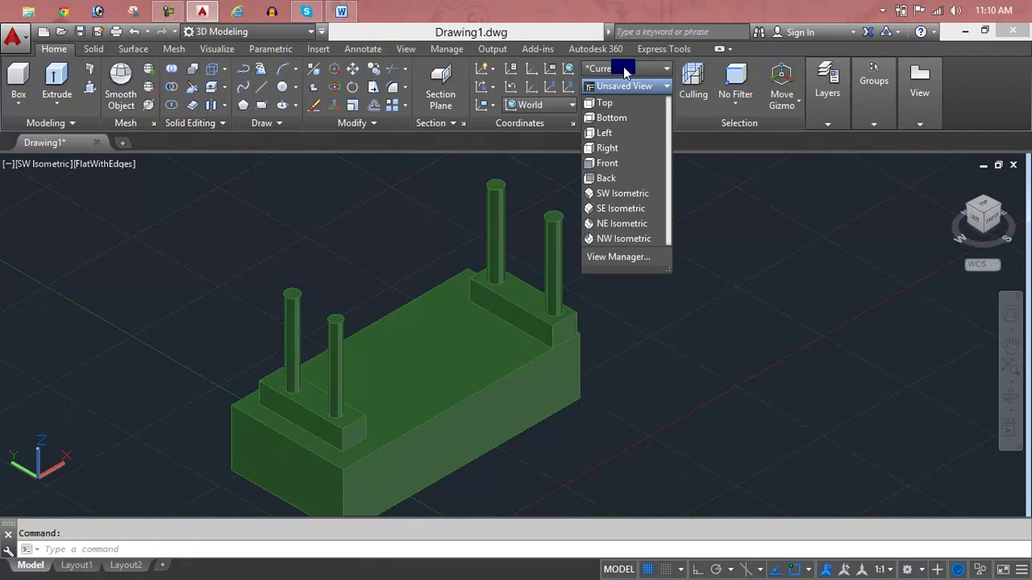
left_click(659, 71)
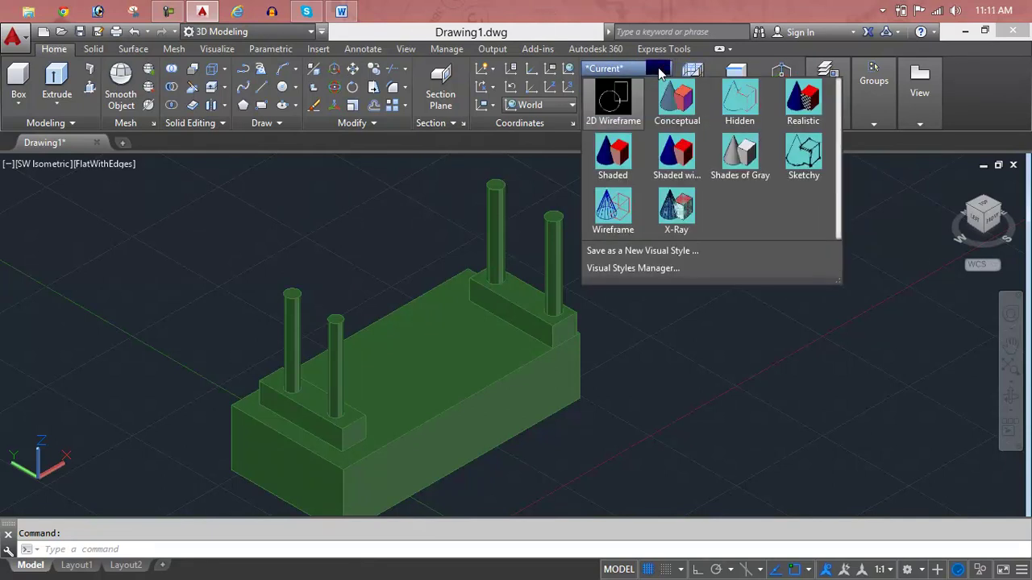
left_click(730, 161)
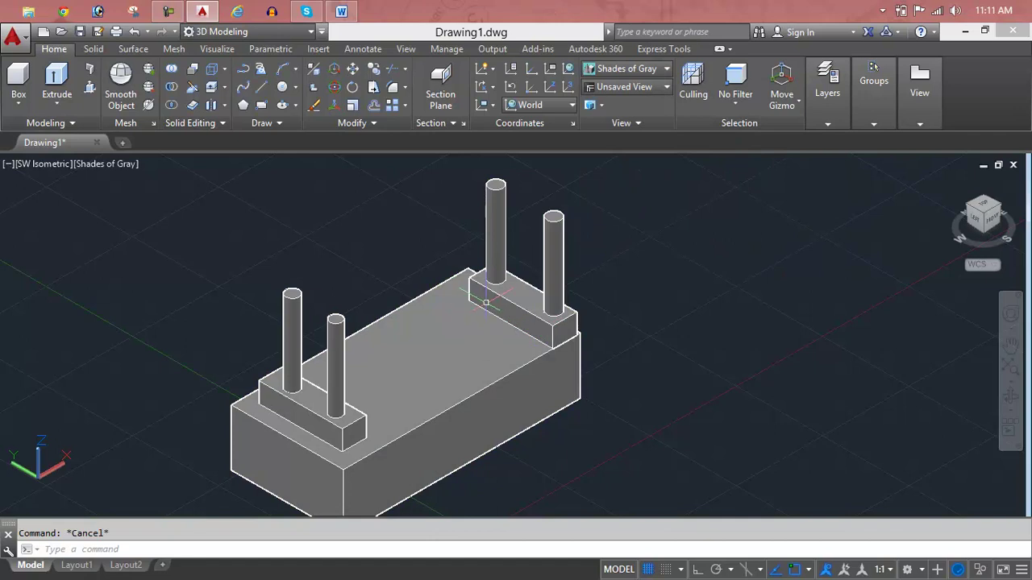
scroll(486, 303, "down", 2)
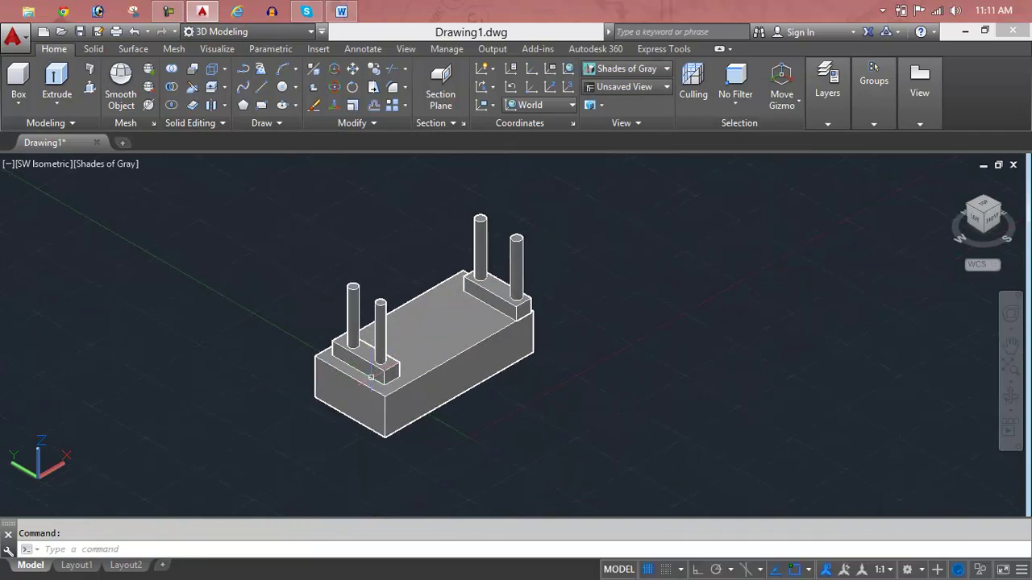
scroll(371, 375, "up", 5)
scroll(371, 374, "up", 5)
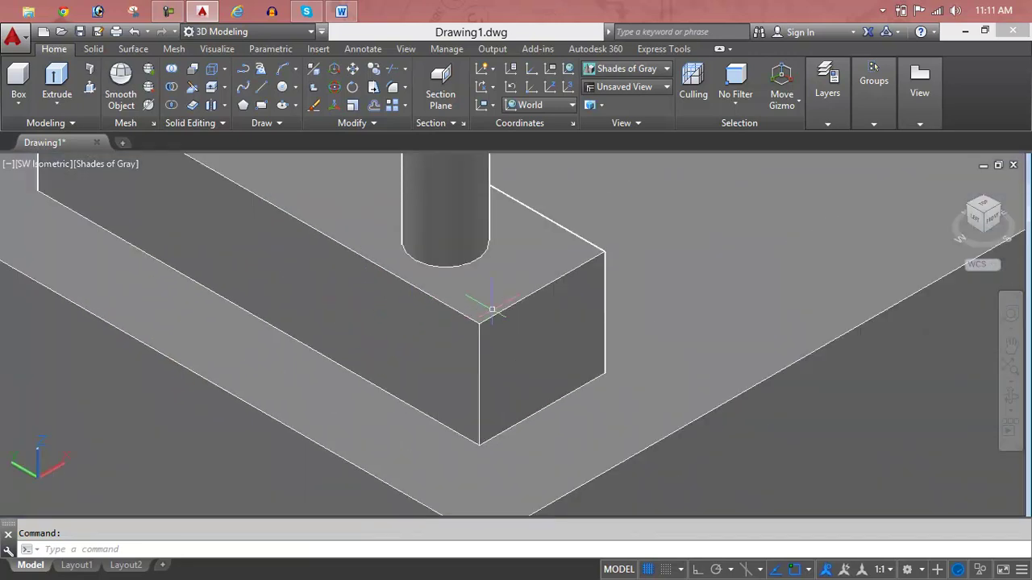
scroll(492, 309, "down", 3)
scroll(492, 309, "down", 1)
left_click(526, 371)
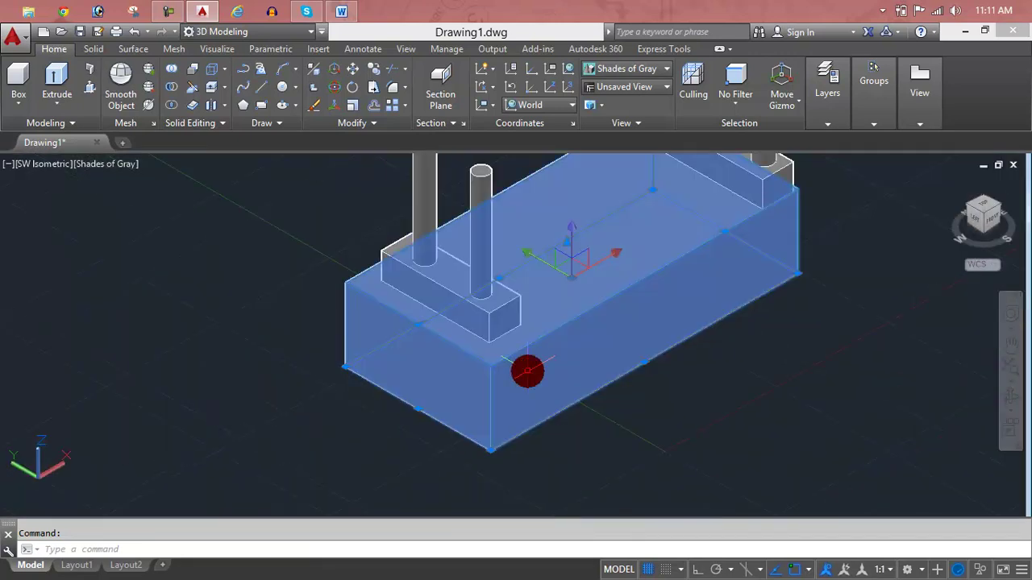
scroll(516, 359, "down", 3)
left_click(491, 290)
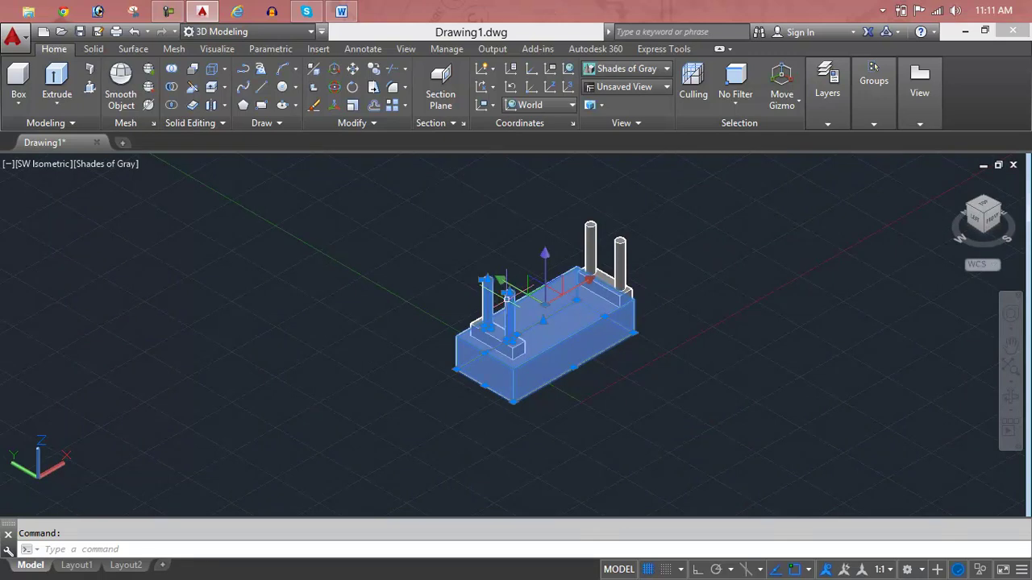
key("Escape")
middle_click_drag(508, 298, 367, 304)
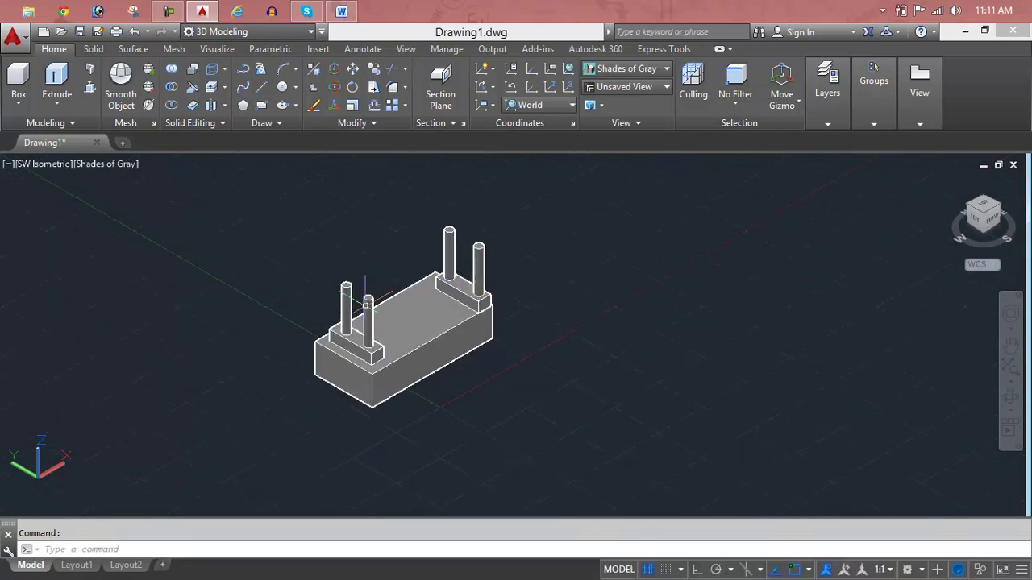
Union the base block, both raised pads and four cylinders into one solid using a crossing window.
left_click(347, 15)
left_click(170, 73)
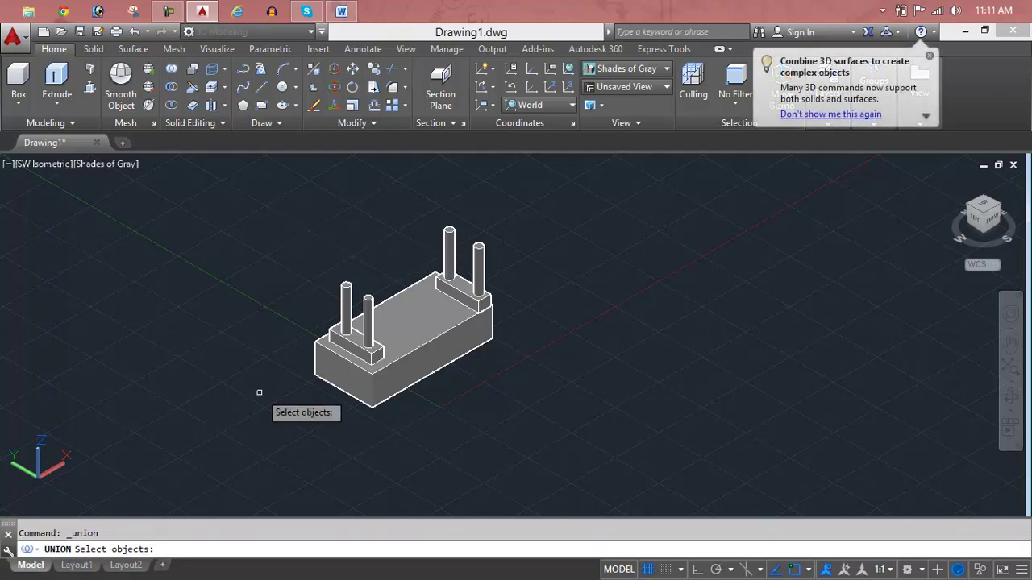
left_click(521, 190)
left_click(242, 428)
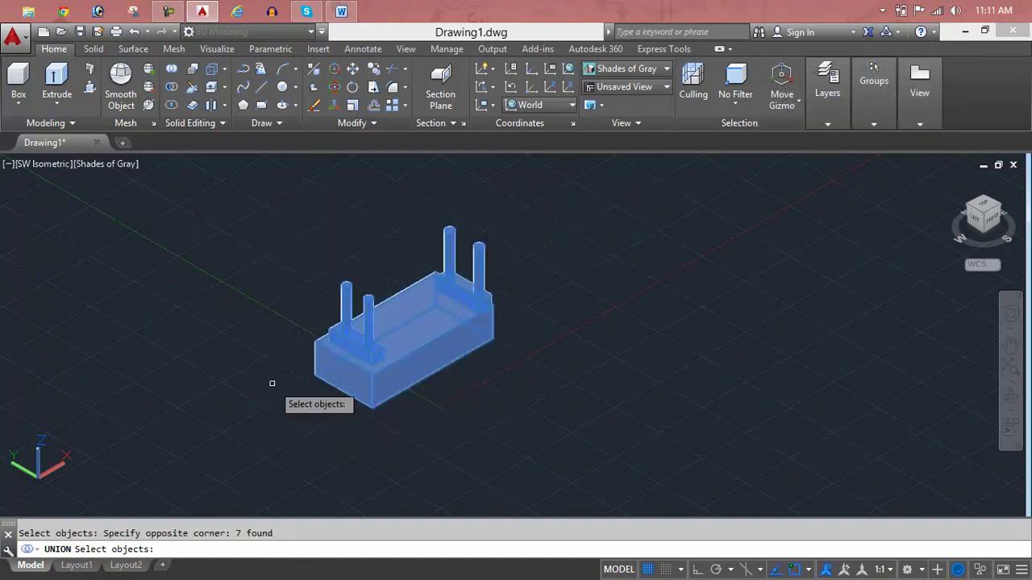
key("Return")
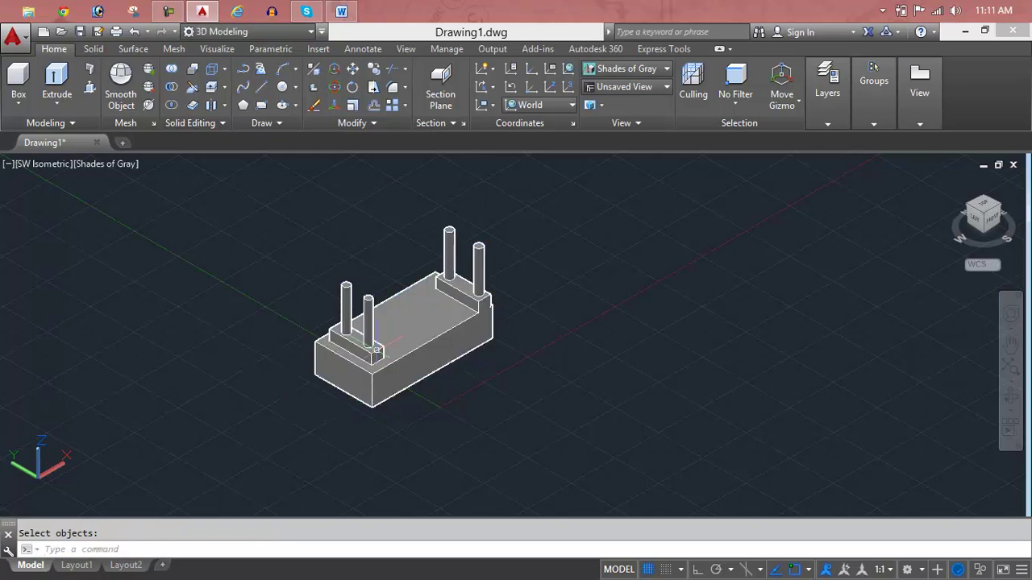
left_click(387, 353)
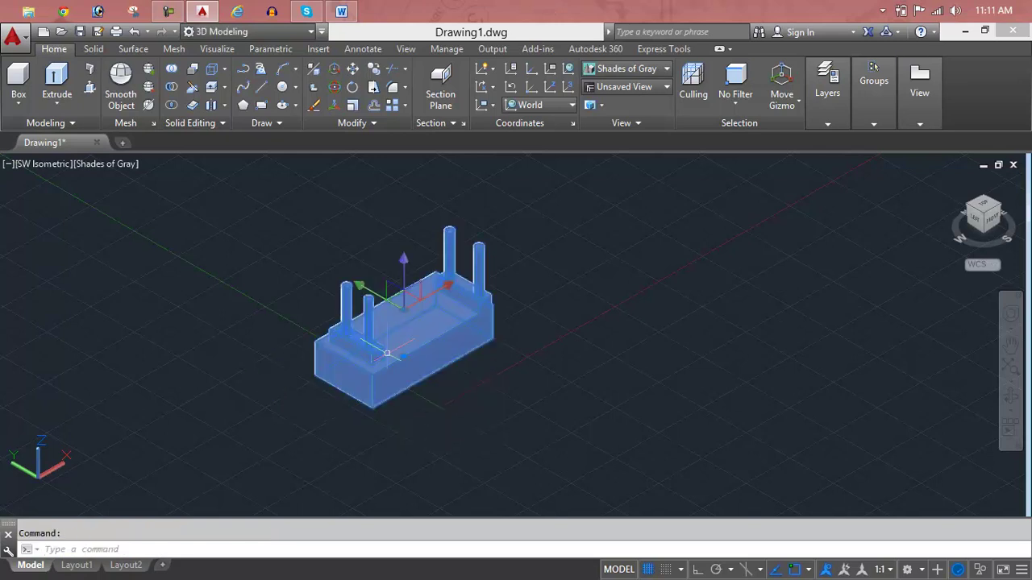
key("Escape")
left_click(410, 360)
key("Escape")
left_click(410, 361)
key("Escape")
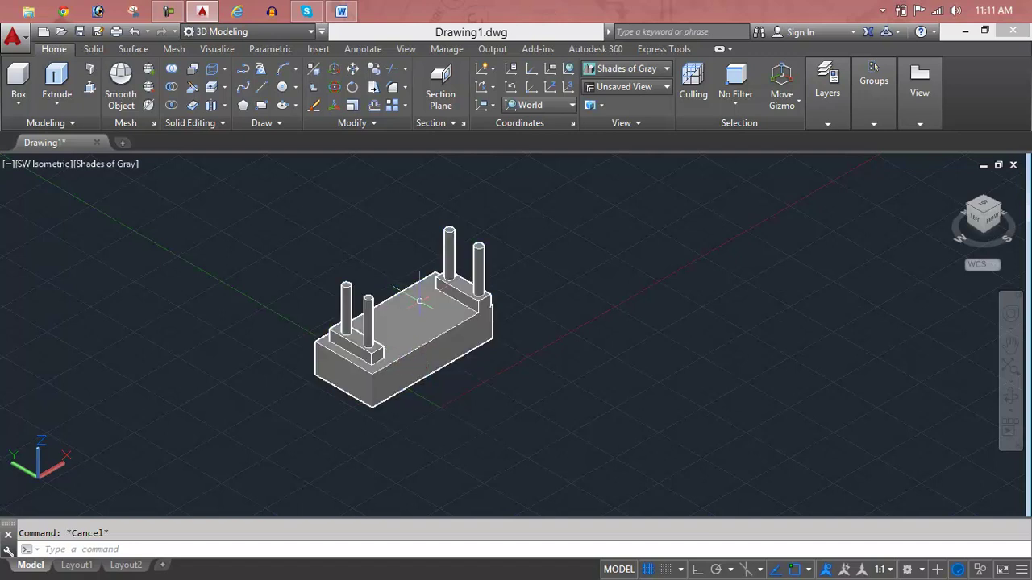
scroll(414, 319, "up", 3)
scroll(484, 290, "up", 2)
scroll(504, 288, "down", 4)
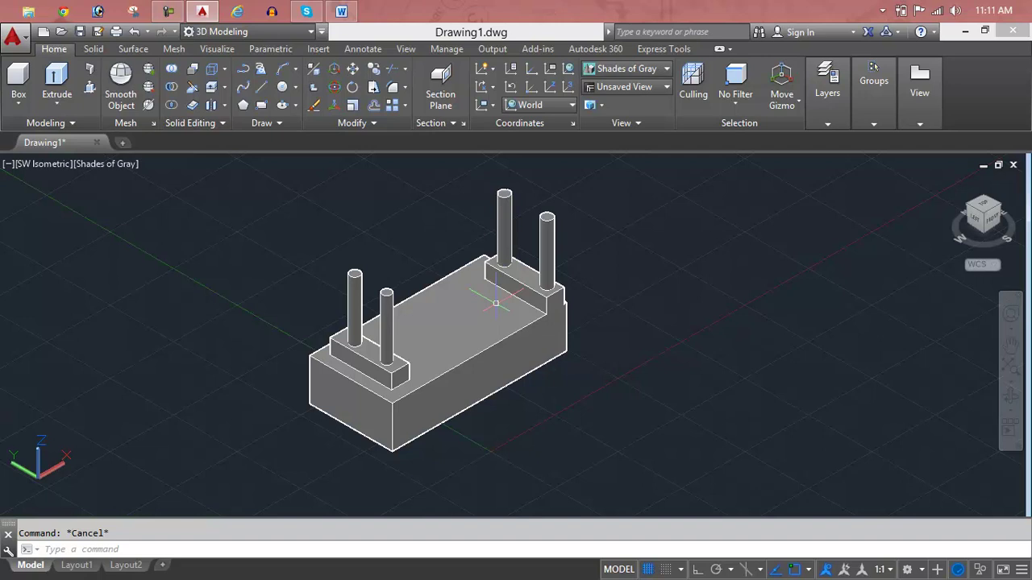
scroll(470, 306, "up", 3)
scroll(459, 315, "up", 2)
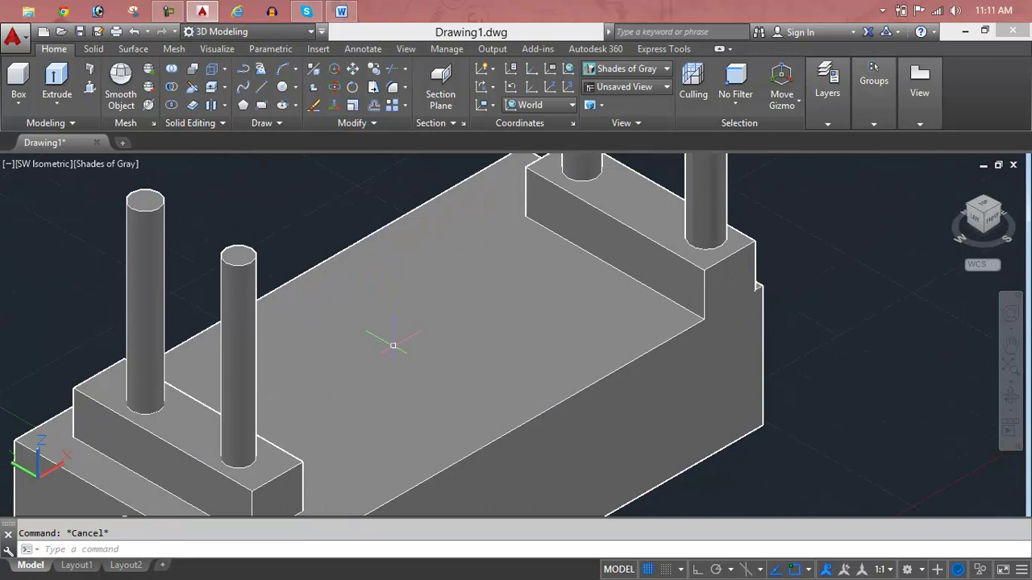
type("r")
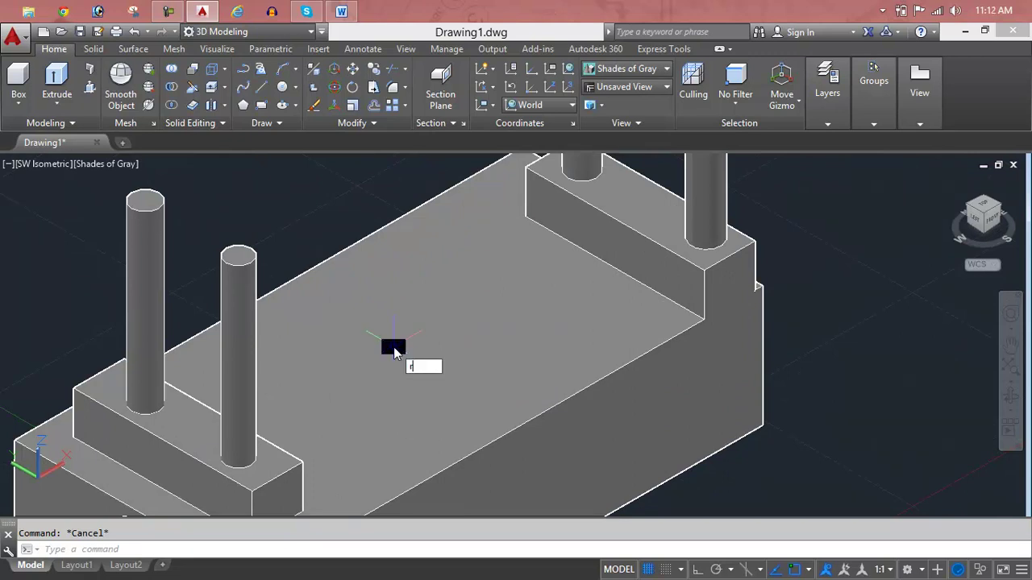
type("c")
key("Return")
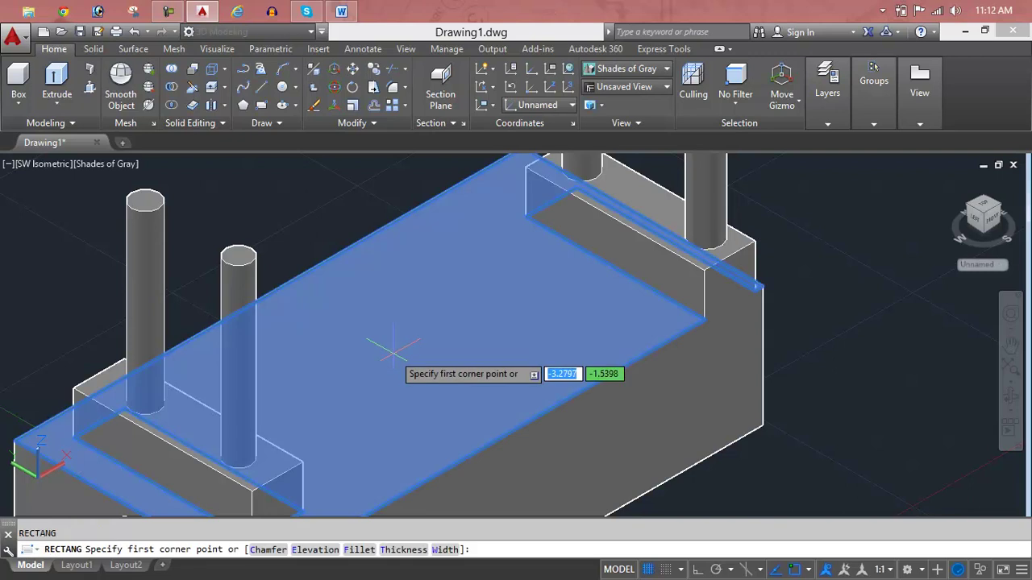
scroll(393, 345, "down", 2)
scroll(397, 352, "down", 2)
key("Escape")
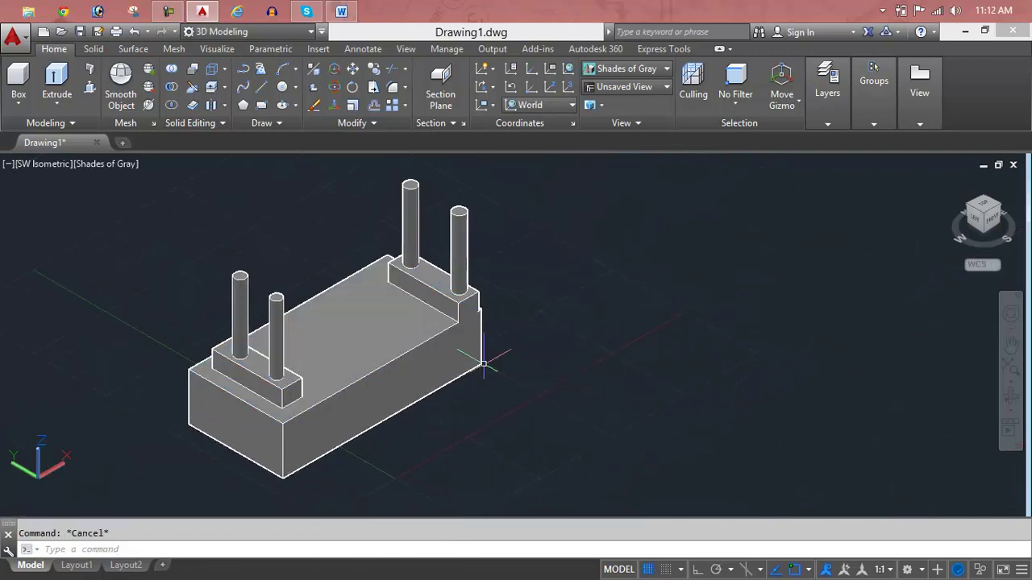
middle_click_drag(552, 367, 603, 373)
scroll(595, 370, "up", 2)
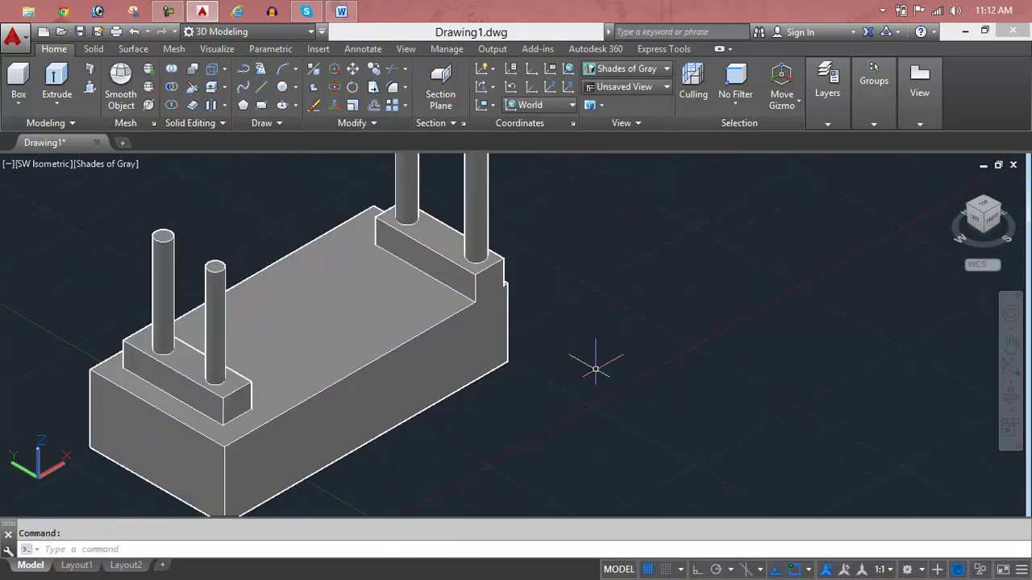
middle_click_drag(457, 337, 680, 357)
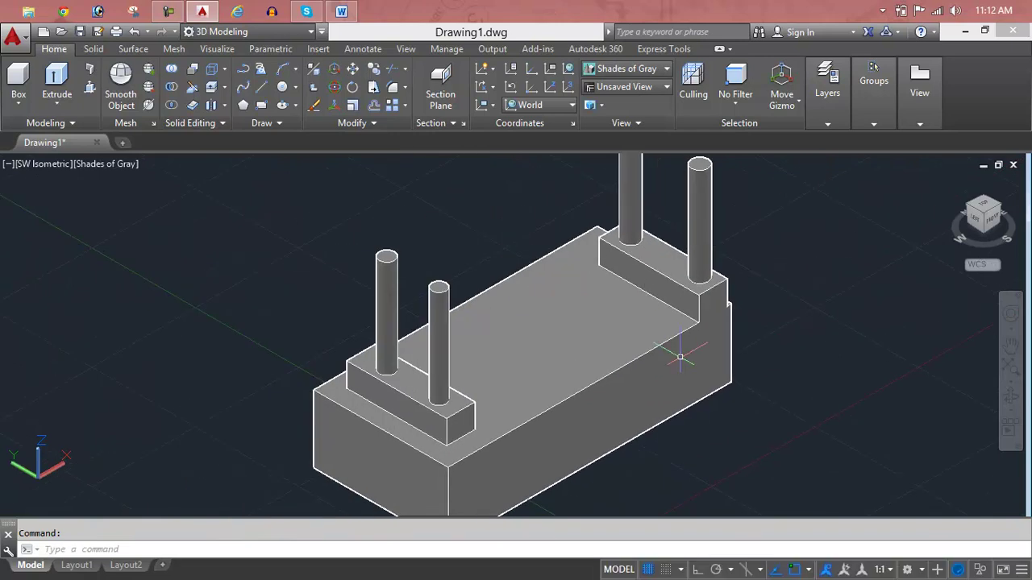
left_click(613, 326)
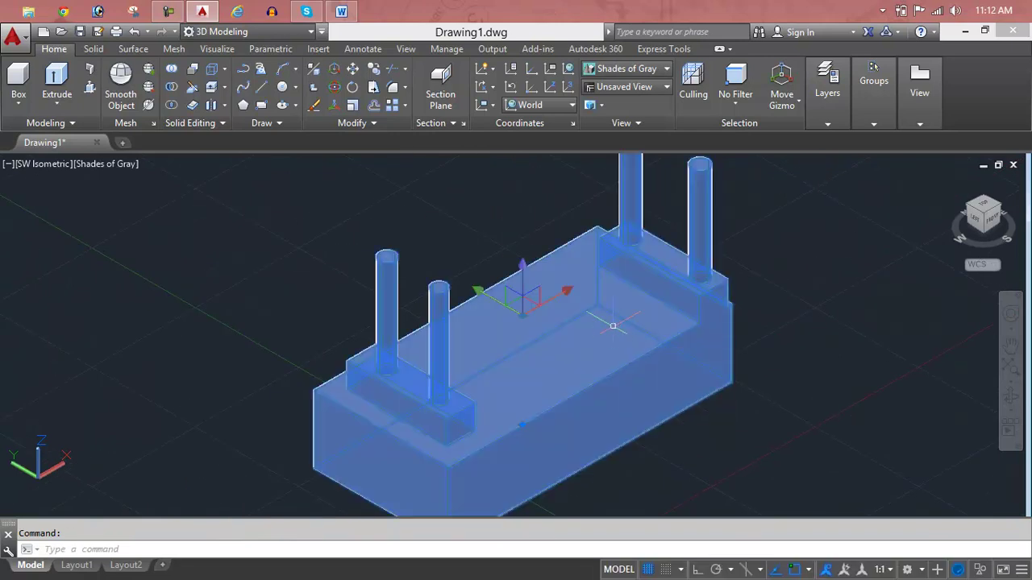
Erase the merged solid and draw a rectangle in an empty area.
key("Delete")
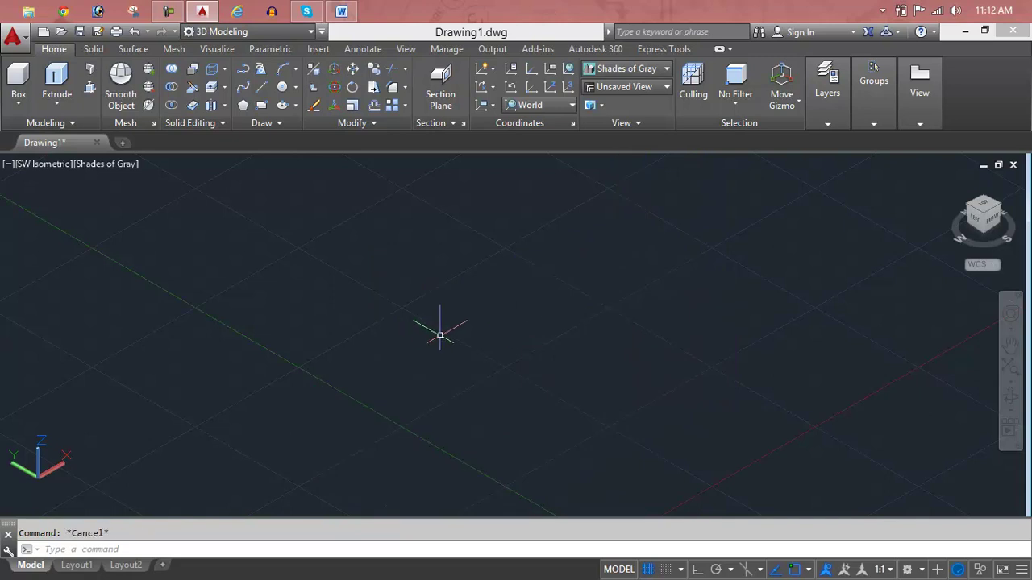
type("rec")
key("Return")
left_click(403, 396)
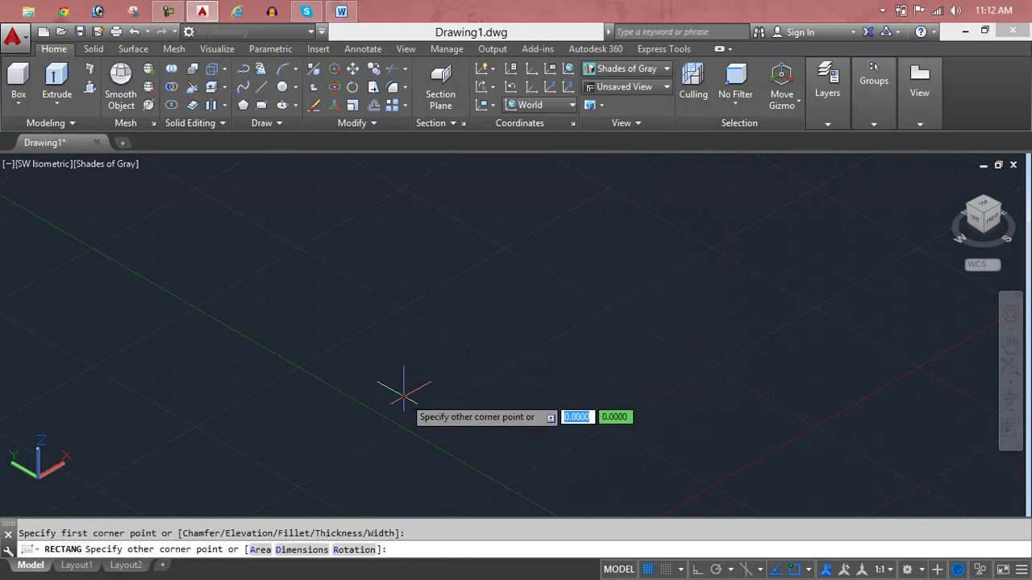
left_click(574, 161)
key("Escape")
Draw a circle inside the rectangle.
type("c")
key("Return")
left_click(500, 274)
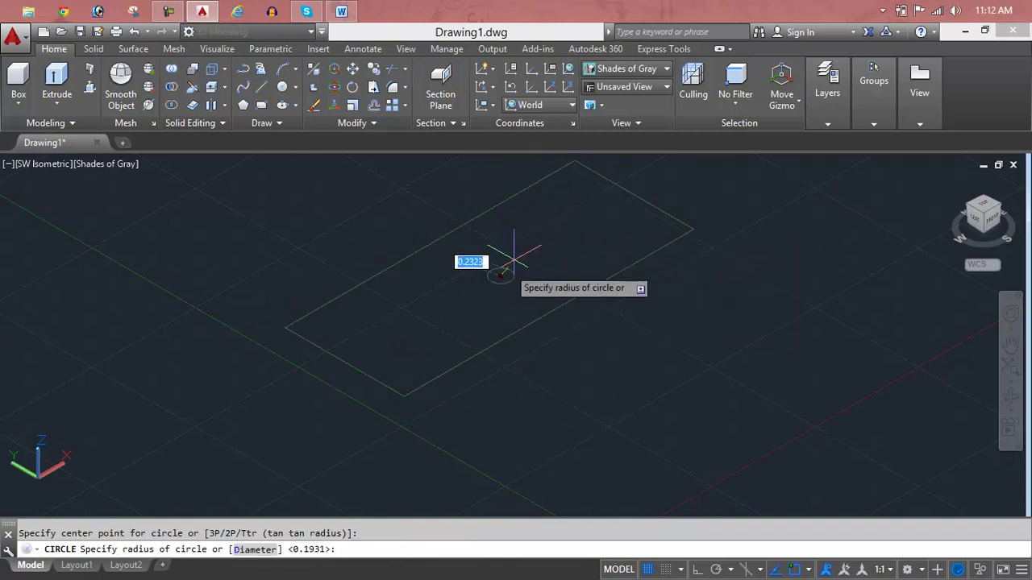
left_click(527, 240)
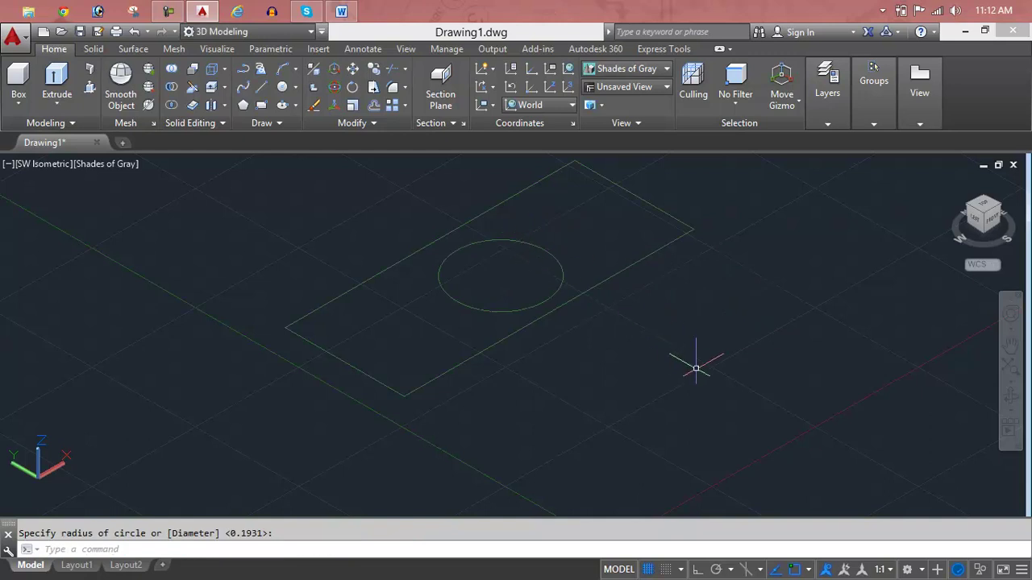
key("Escape")
Extrude the rectangle and circle together into a box and a cylinder.
type("xt")
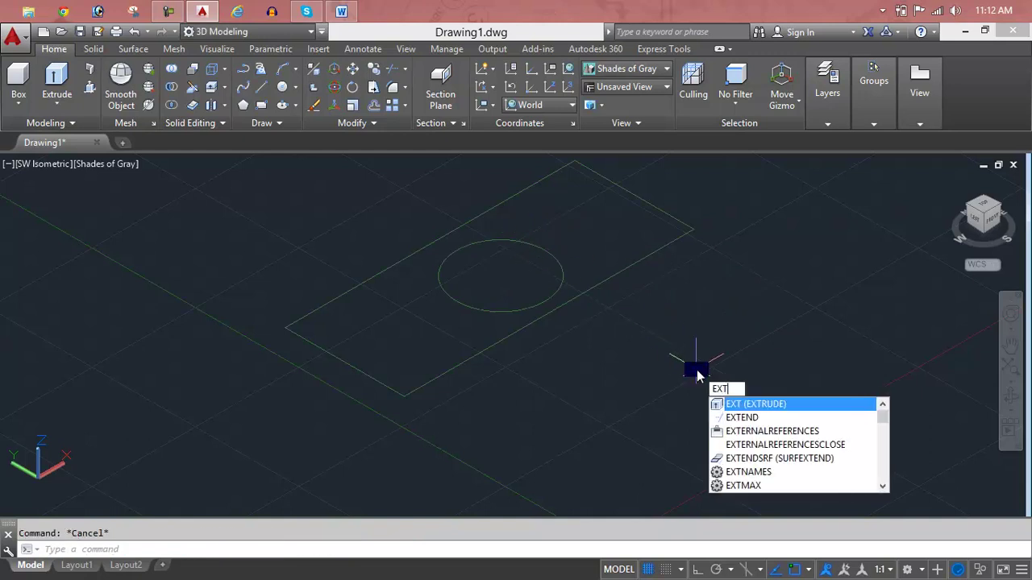
key("Return")
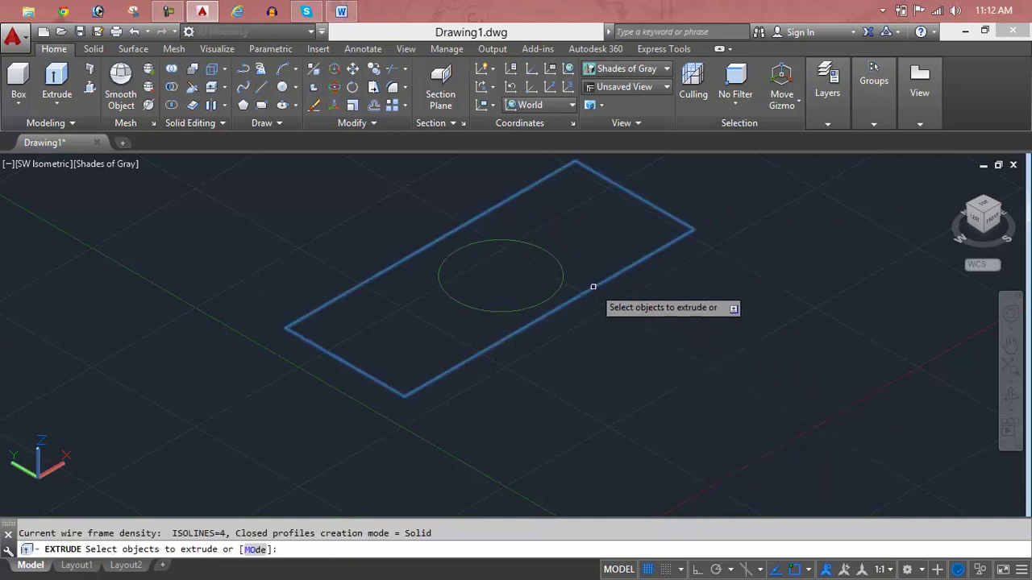
left_click(595, 287)
left_click(566, 285)
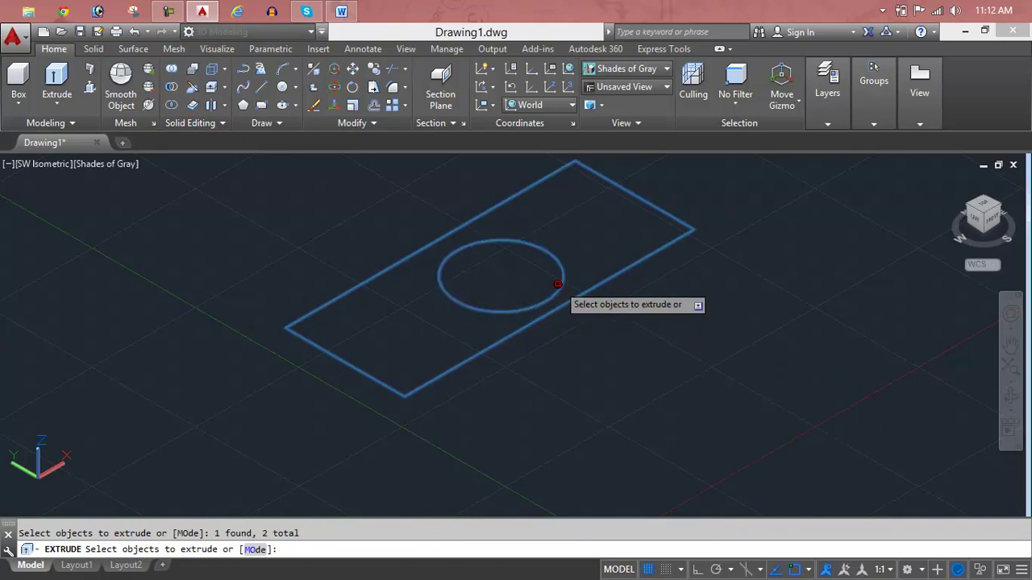
right_click(621, 337)
left_click(625, 345)
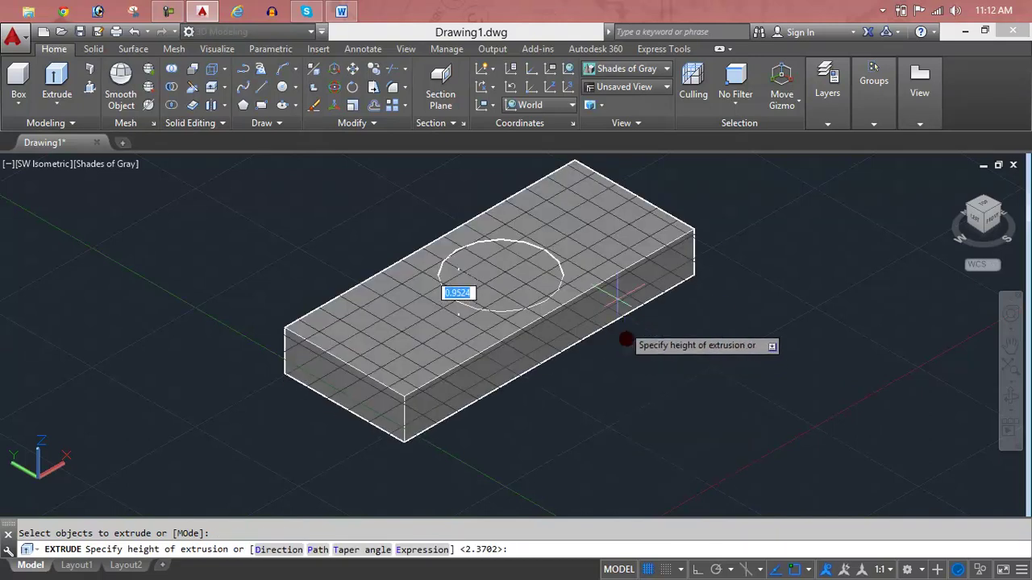
left_click(610, 228)
Delete the cylinder inside the box, then undo to restore it.
middle_click_drag(618, 239, 619, 318)
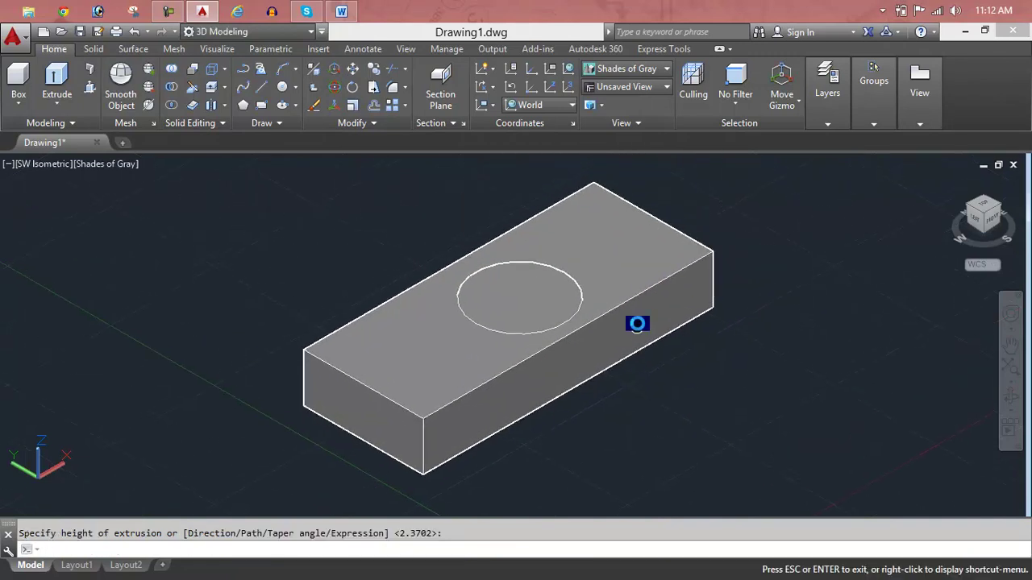
left_click(569, 293)
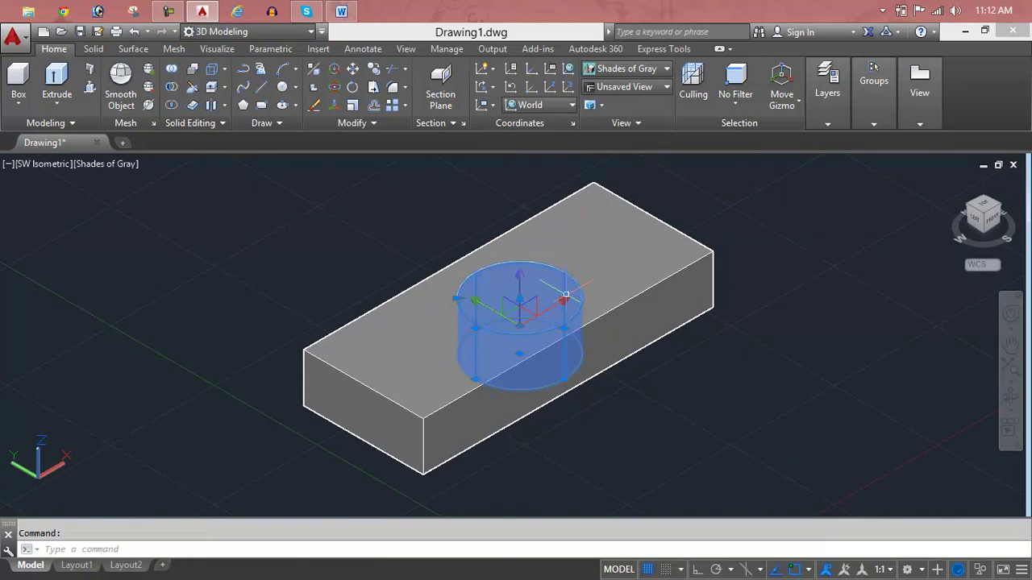
key("Delete")
key("ctrl+z")
scroll(537, 296, "up", 2)
key("Escape")
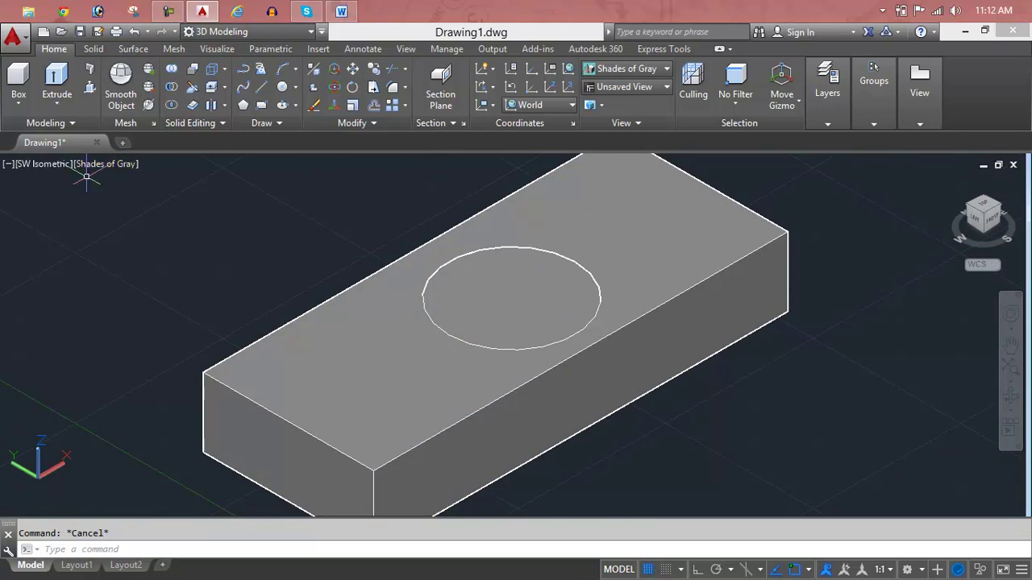
Subtract the cylinder from the box, keeping the box, to cut a round hole through it.
scroll(550, 393, "down", 2)
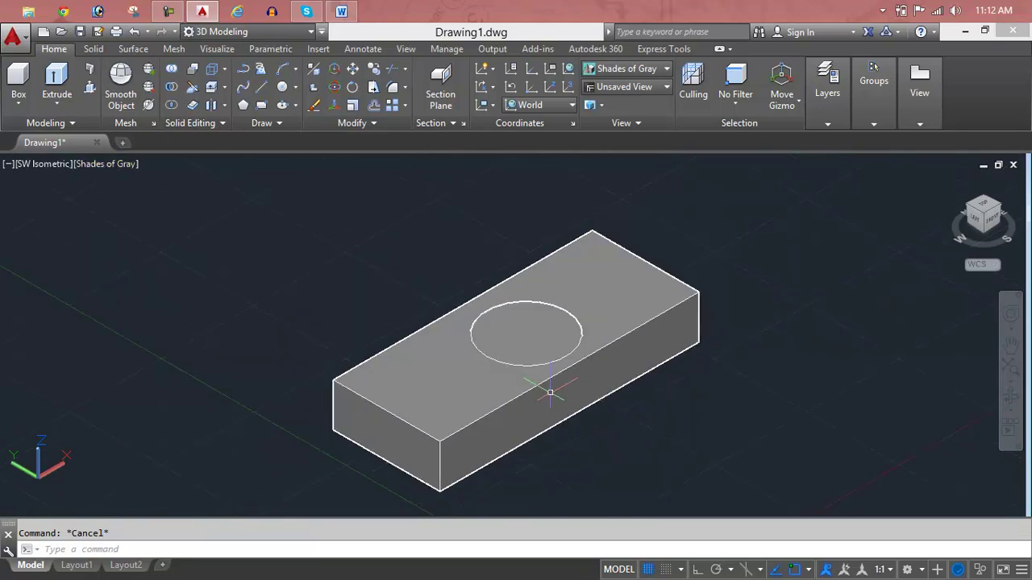
middle_click_drag(534, 401, 484, 406)
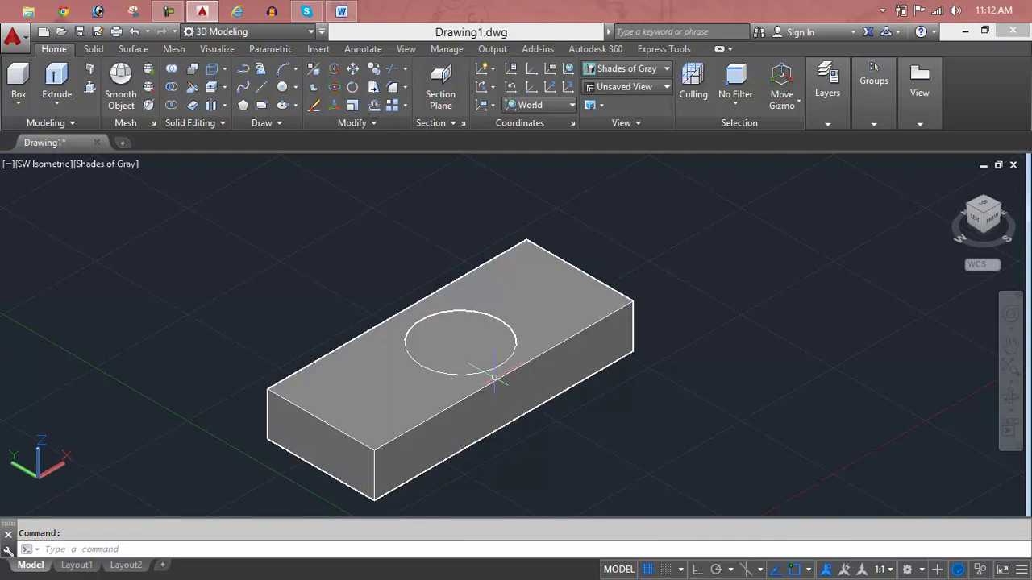
scroll(471, 370, "up", 2)
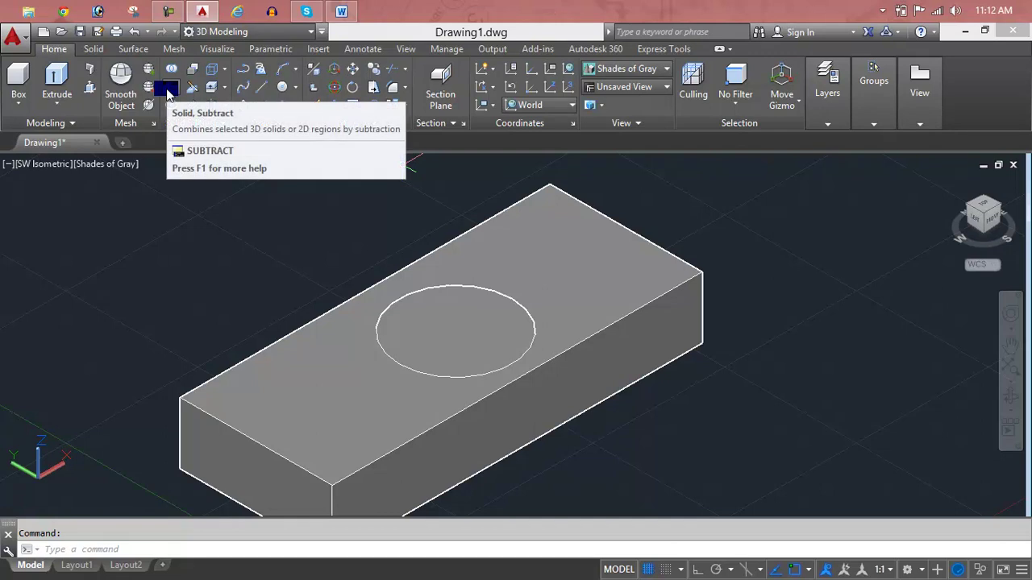
left_click(166, 89)
key("Escape")
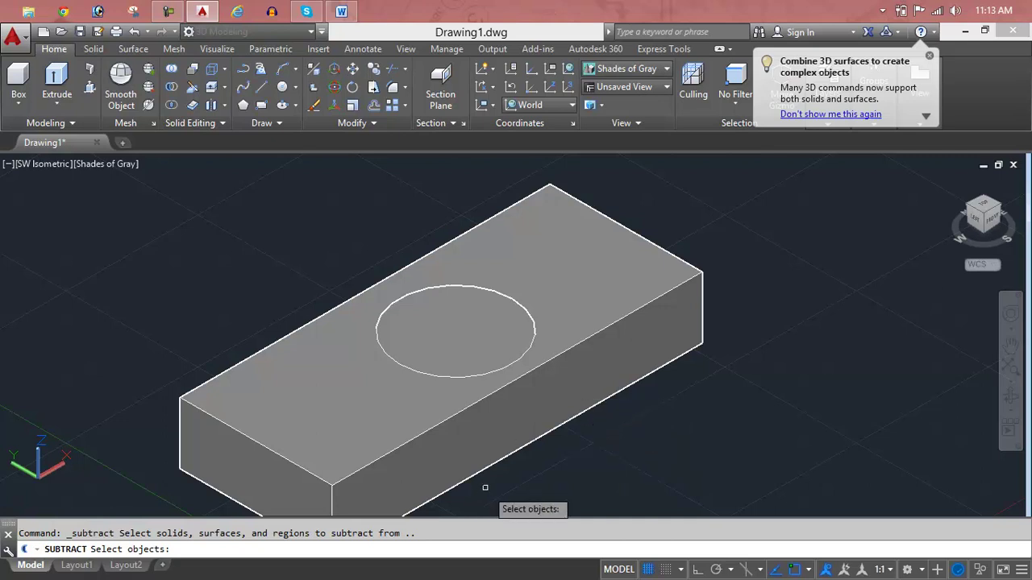
left_click_drag(130, 536, 144, 536)
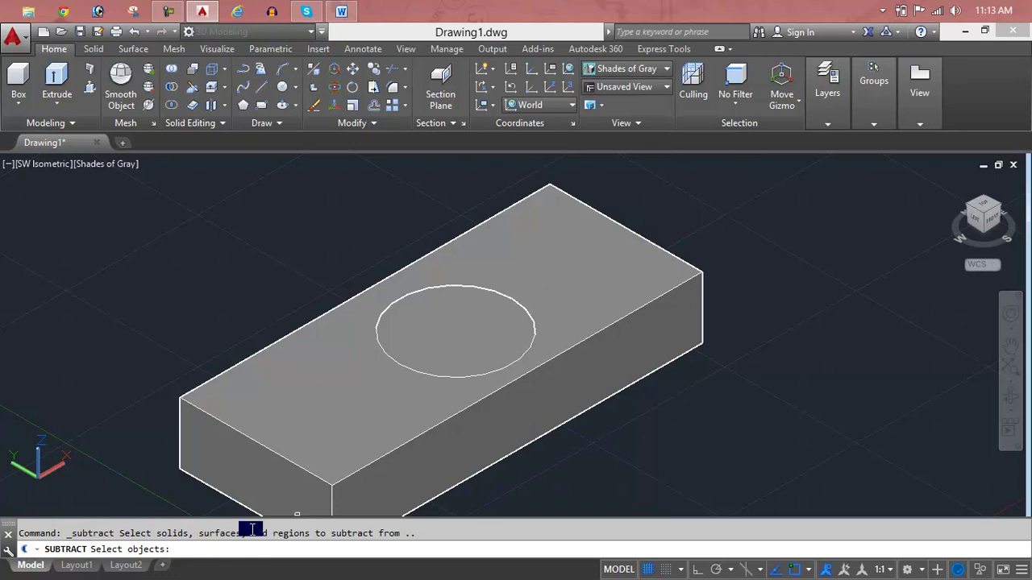
left_click(460, 482)
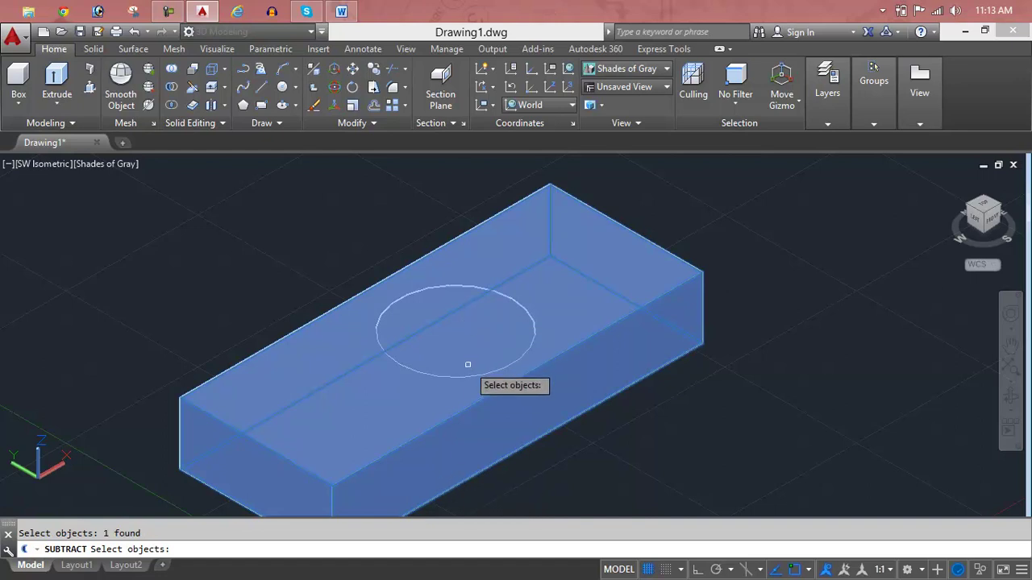
key("Return")
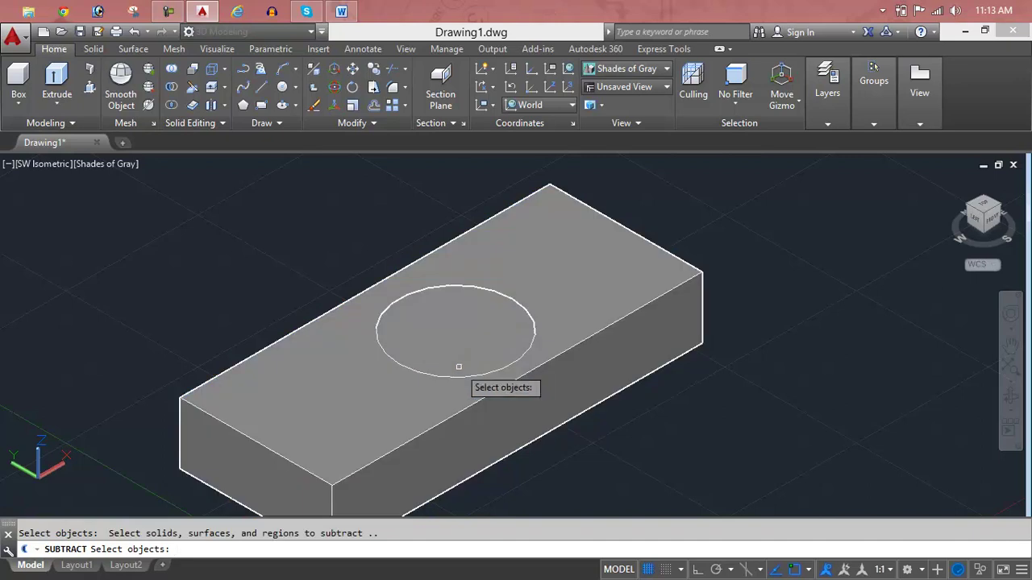
left_click(447, 377)
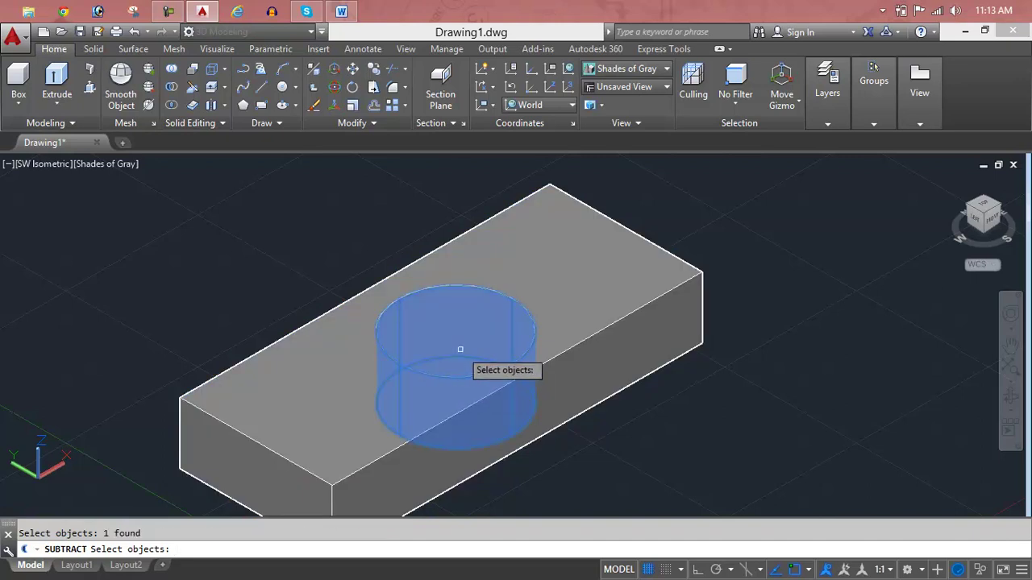
key("Return")
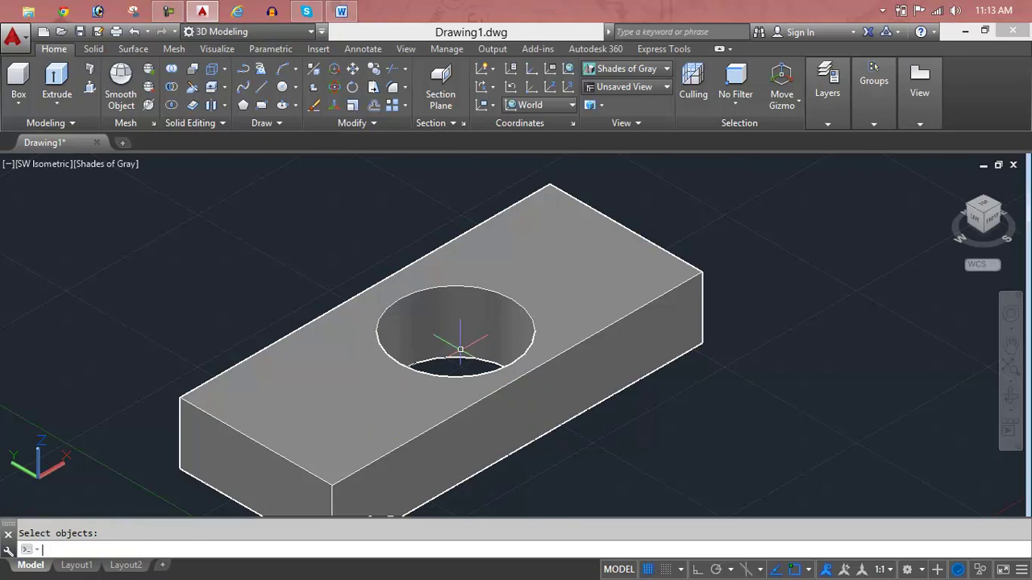
Orbit the model to inspect the hole through the box.
scroll(460, 349, "up", 5)
scroll(476, 323, "up", 3)
scroll(476, 323, "down", 5)
scroll(477, 323, "down", 3)
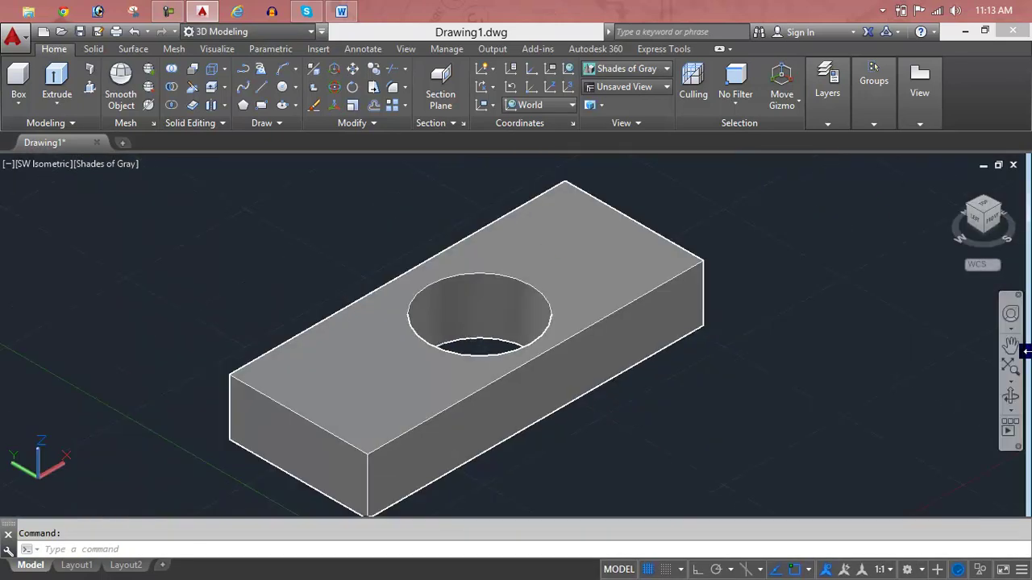
left_click(1010, 394)
mouse_move(537, 313)
left_mouse_down()
mouse_move(483, 326)
mouse_move(523, 352)
left_mouse_up()
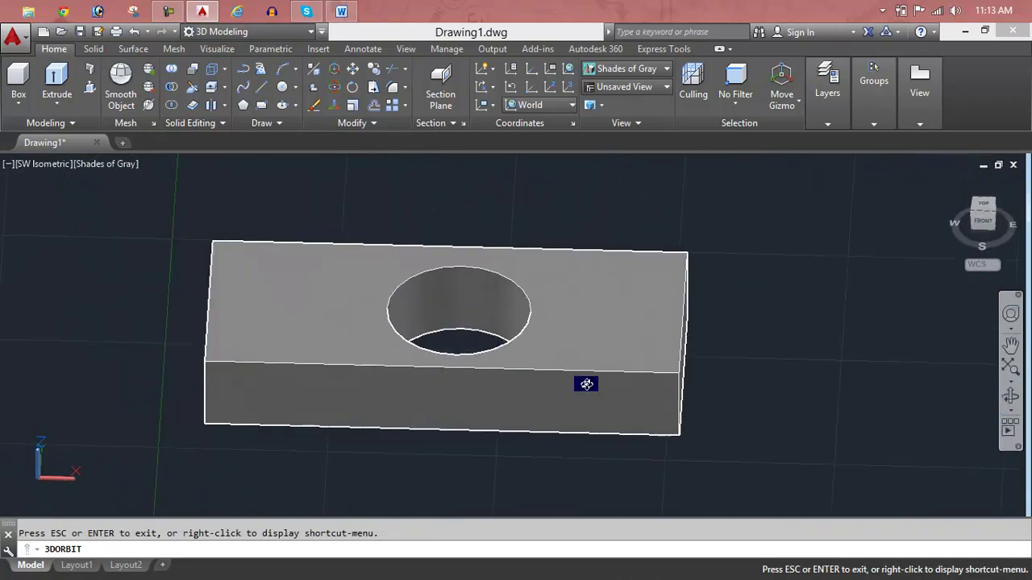
key("Escape")
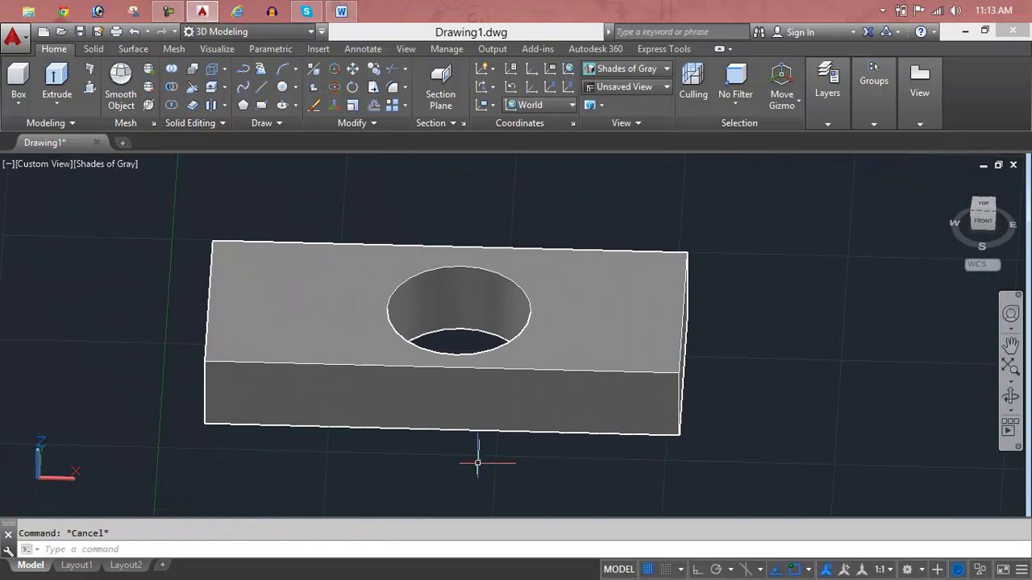
Undo the view change, subtraction and extrusion, then select the circle.
key("ctrl+z")
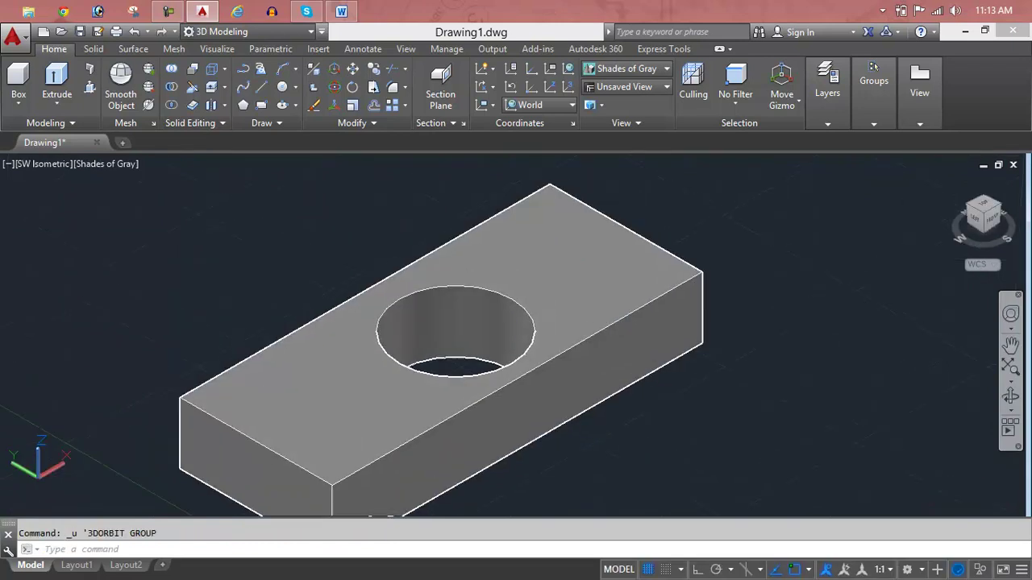
key("ctrl+z")
key("ctrl+z")
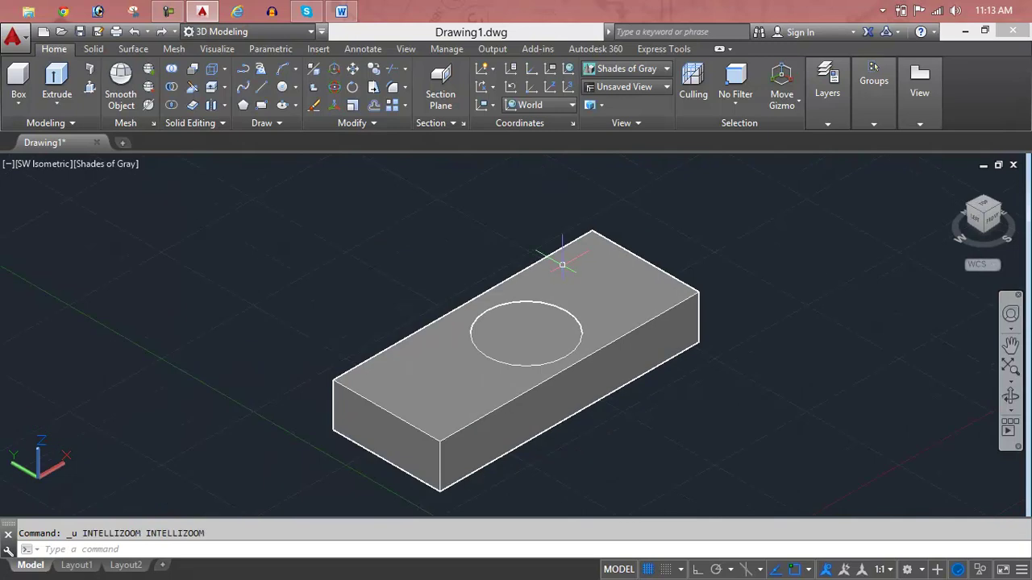
key("ctrl+z")
key("ctrl+z")
key("ctrl+z")
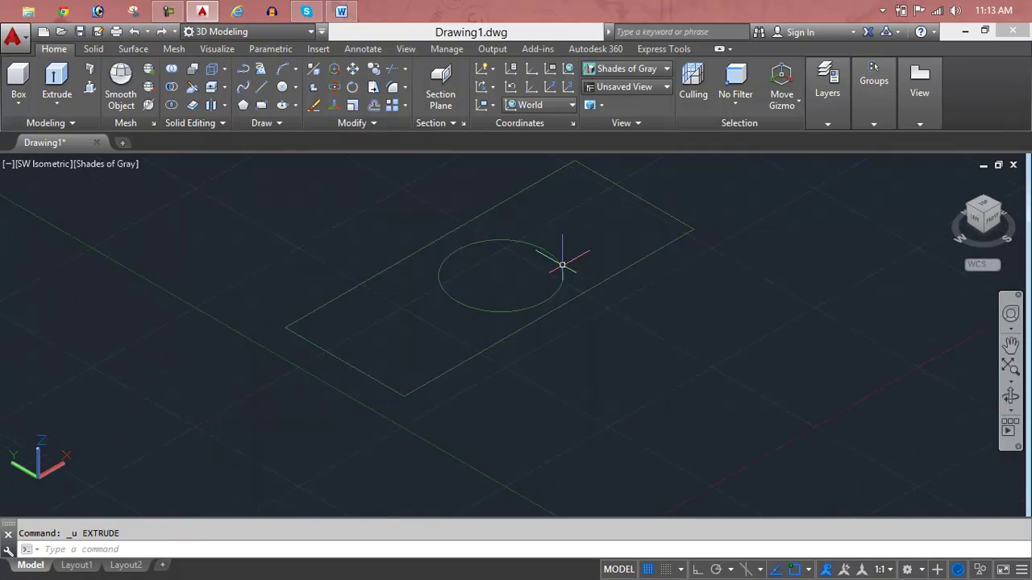
left_click(562, 264)
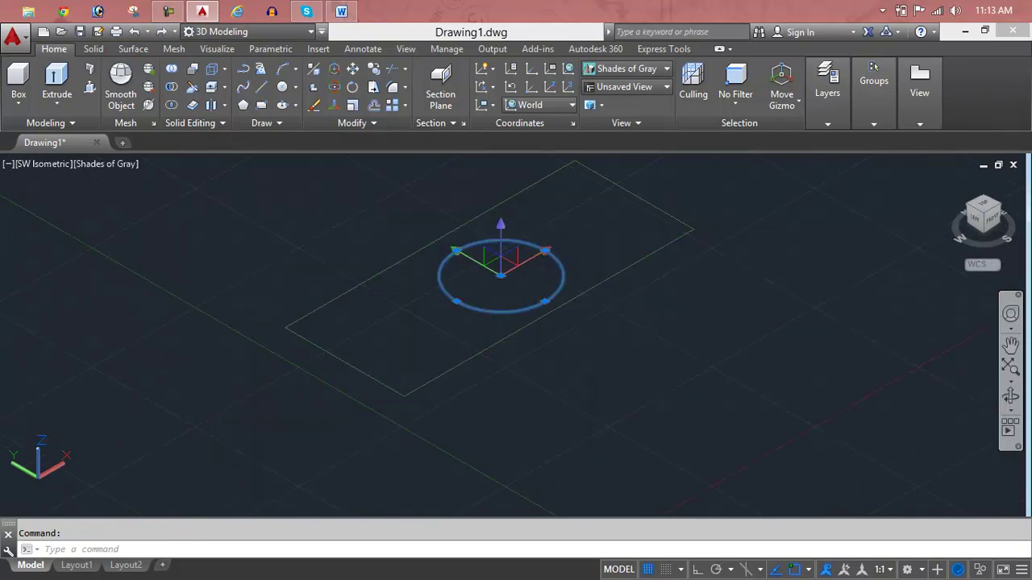
Delete the old circle inside the rectangle.
key("Delete")
scroll(527, 279, "up", 1)
scroll(525, 269, "up", 2)
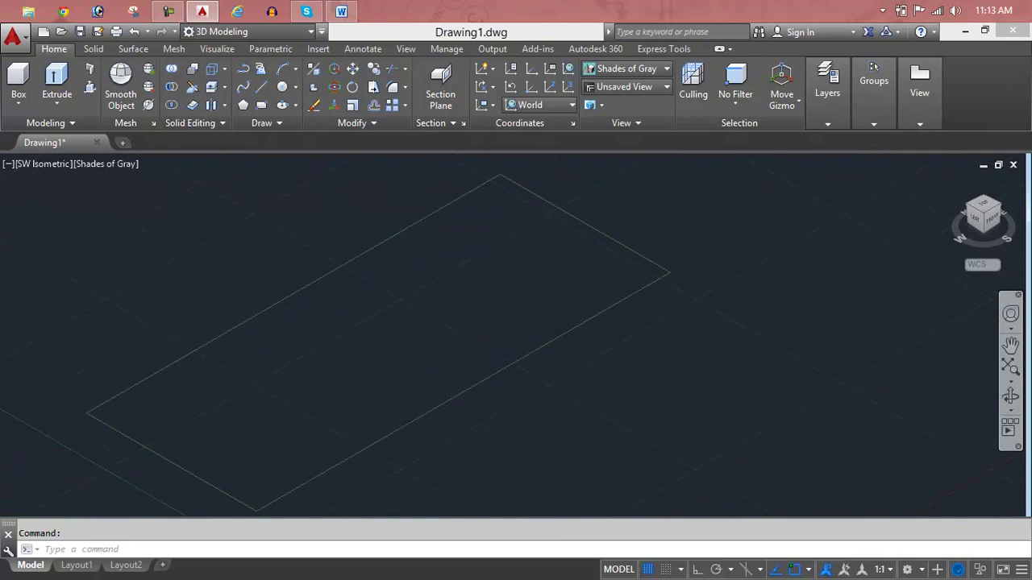
middle_click_drag(524, 269, 504, 282, "shift")
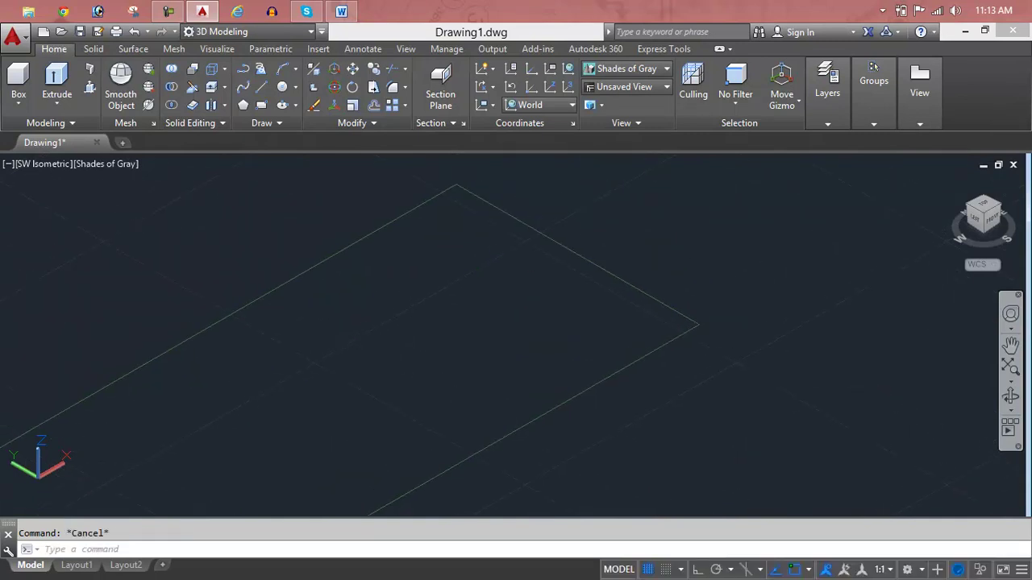
Draw a new circle centred on the rectangle's far edge near its corner.
type("c")
key("Return")
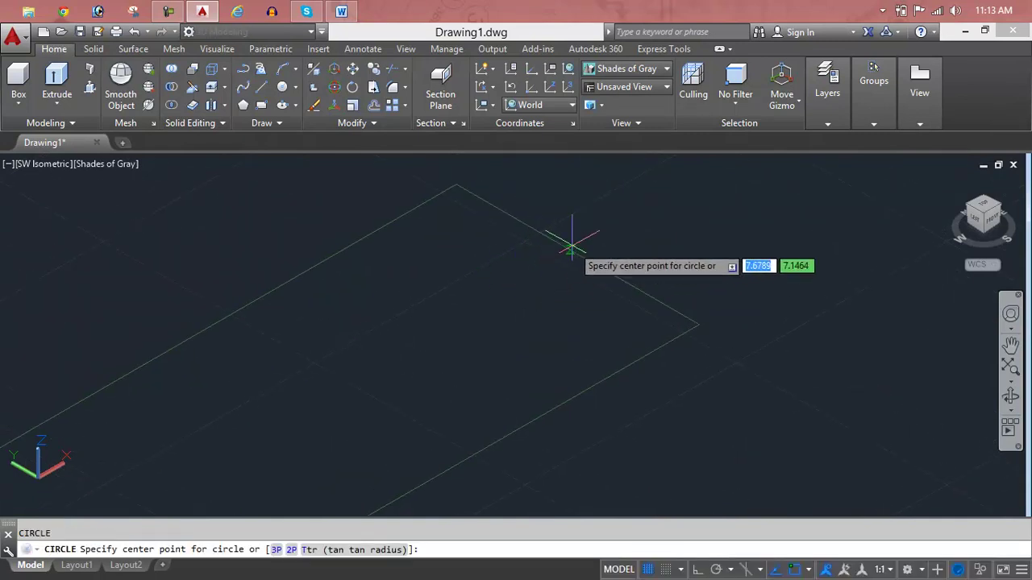
left_click(567, 248)
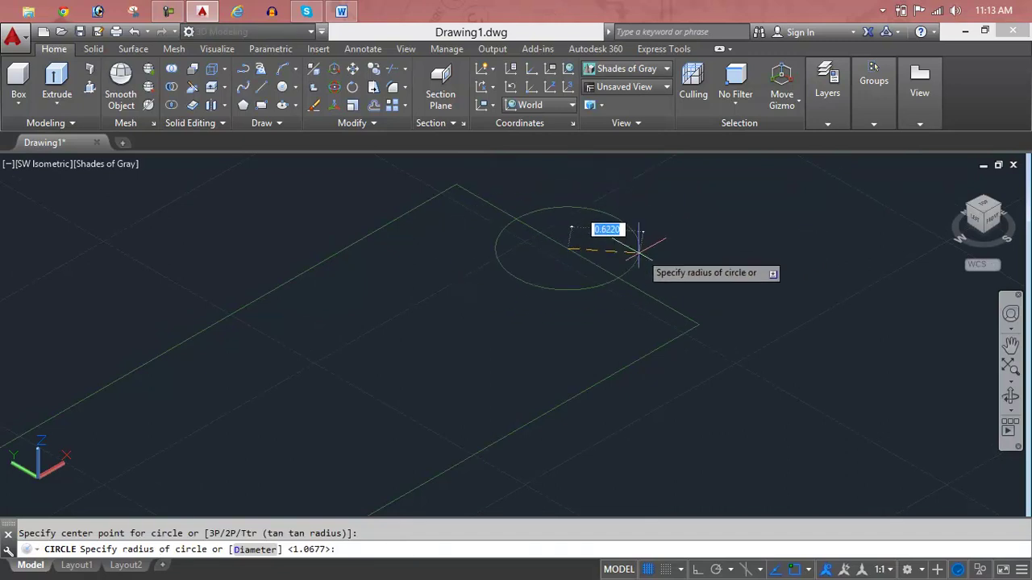
left_click(642, 232)
scroll(638, 250, "down", 3)
middle_click_drag(638, 261, 600, 299, "shift")
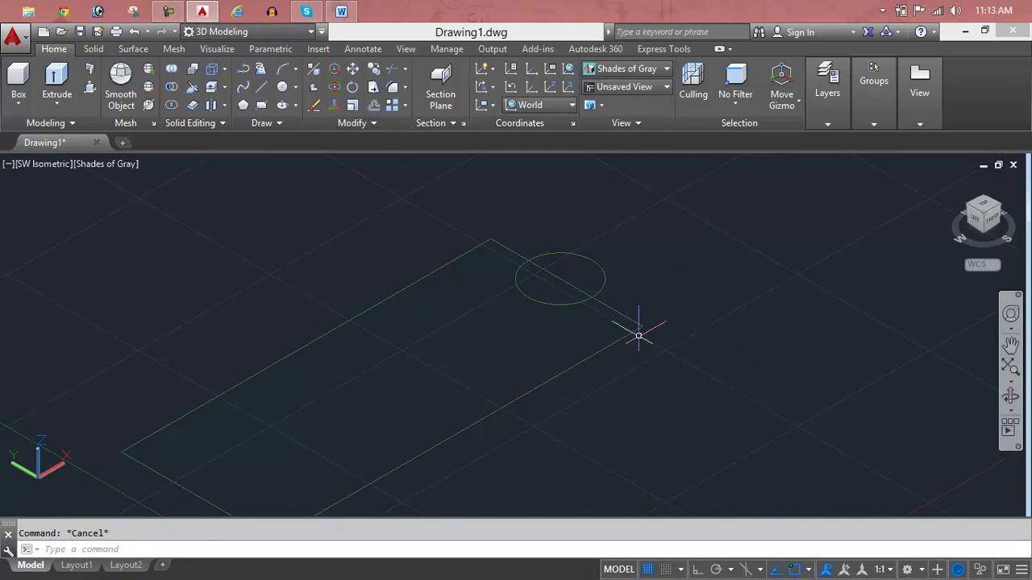
Extrude the rectangle into a box and the overlapping circle into a cylinder with EXT.
type("ext")
key("Return")
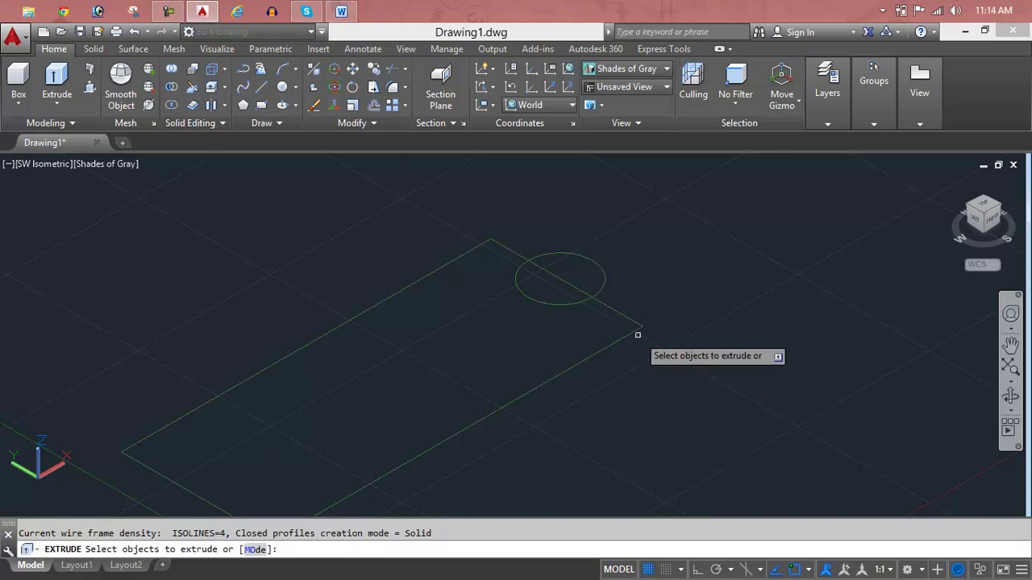
left_click(632, 330)
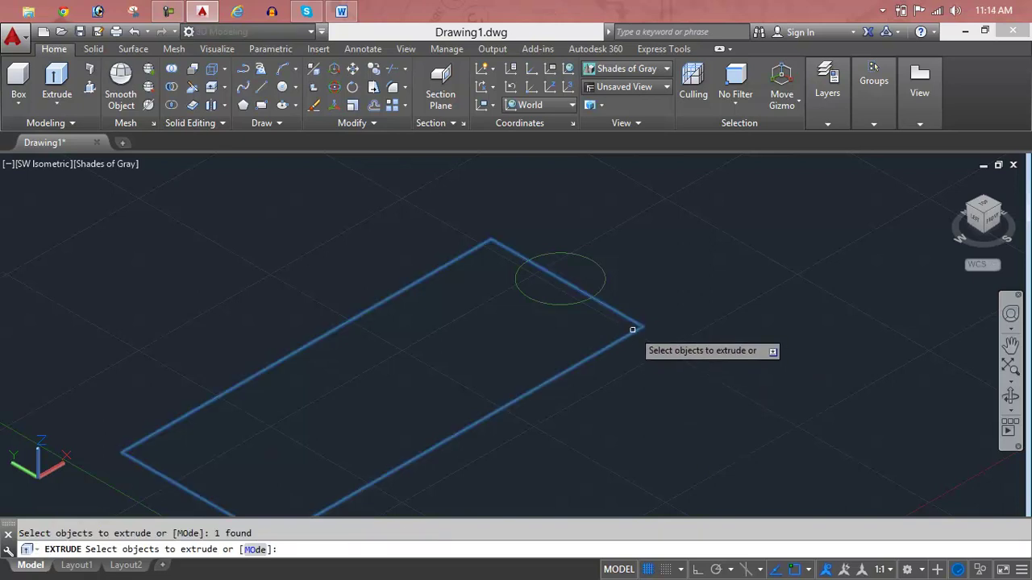
left_click(604, 284)
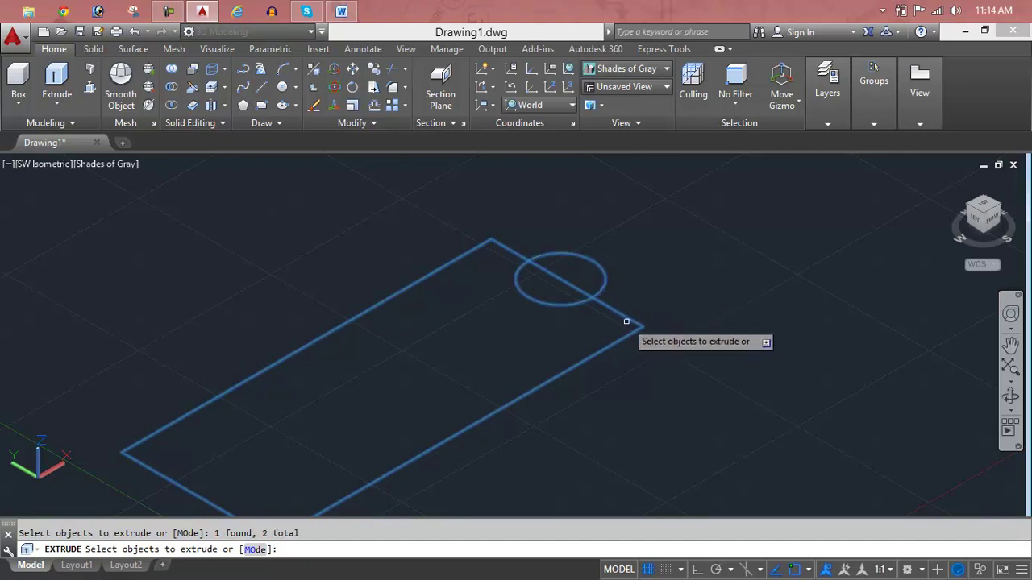
right_click(627, 322)
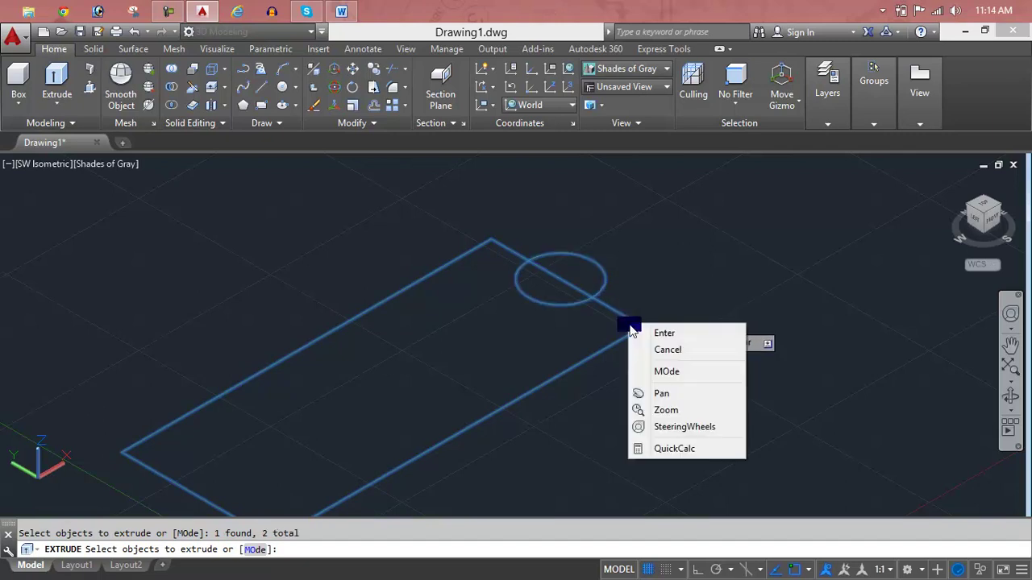
left_click(649, 331)
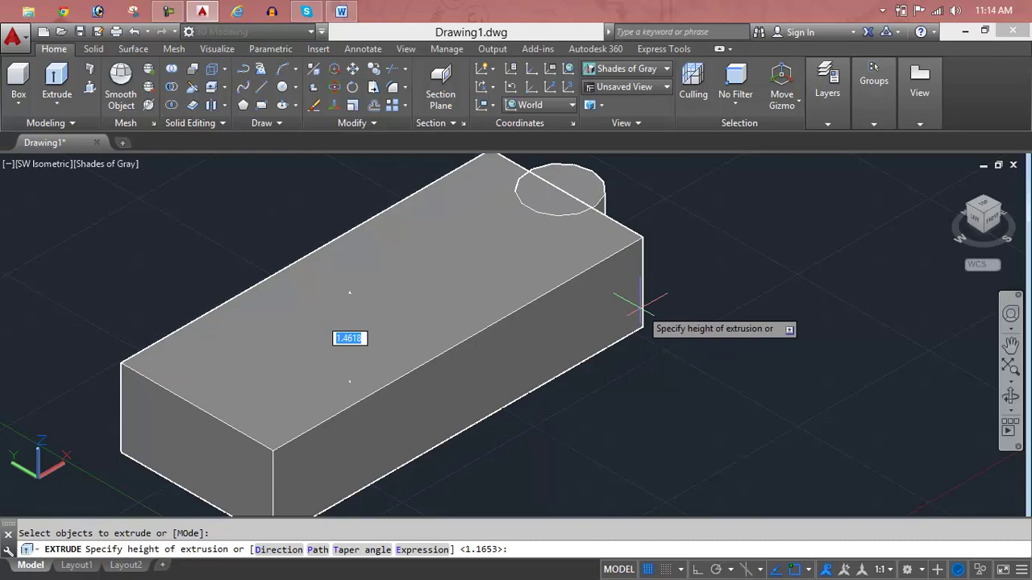
left_click(637, 306)
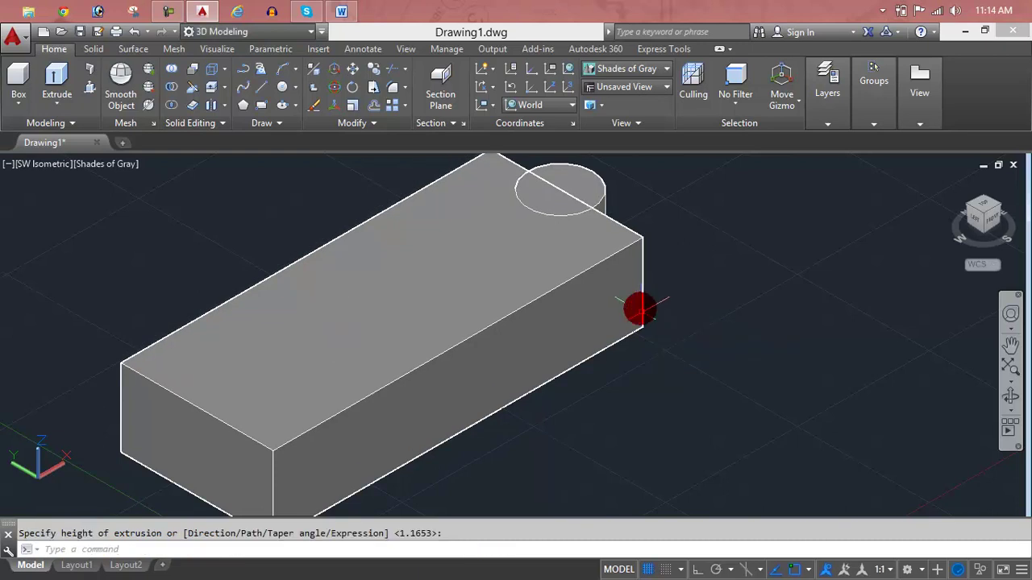
left_click(602, 200)
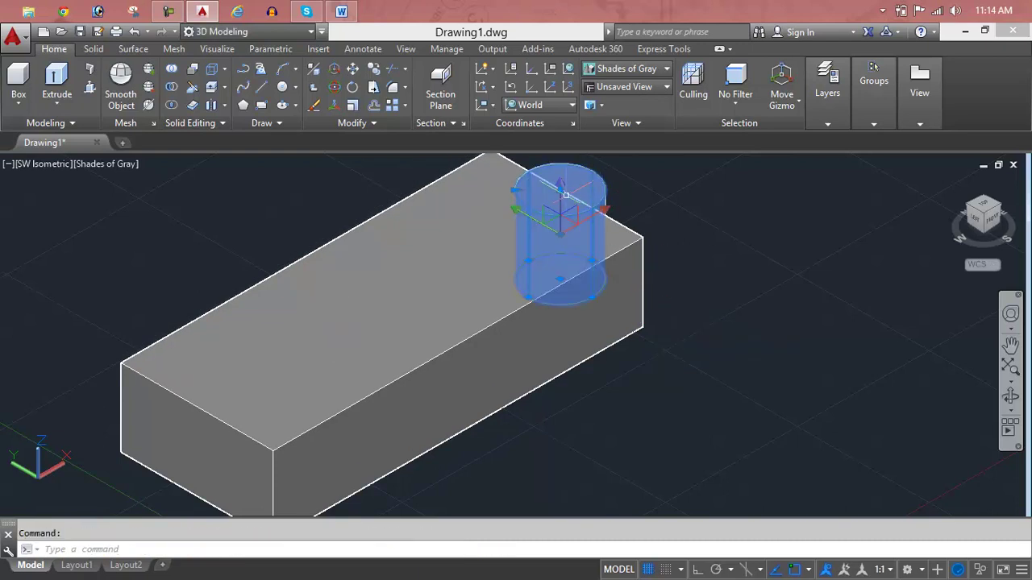
Lower the cylinder along the Z axis with the move gizmo.
scroll(567, 202, "down", 3)
middle_click_drag(567, 202, 544, 288, "shift")
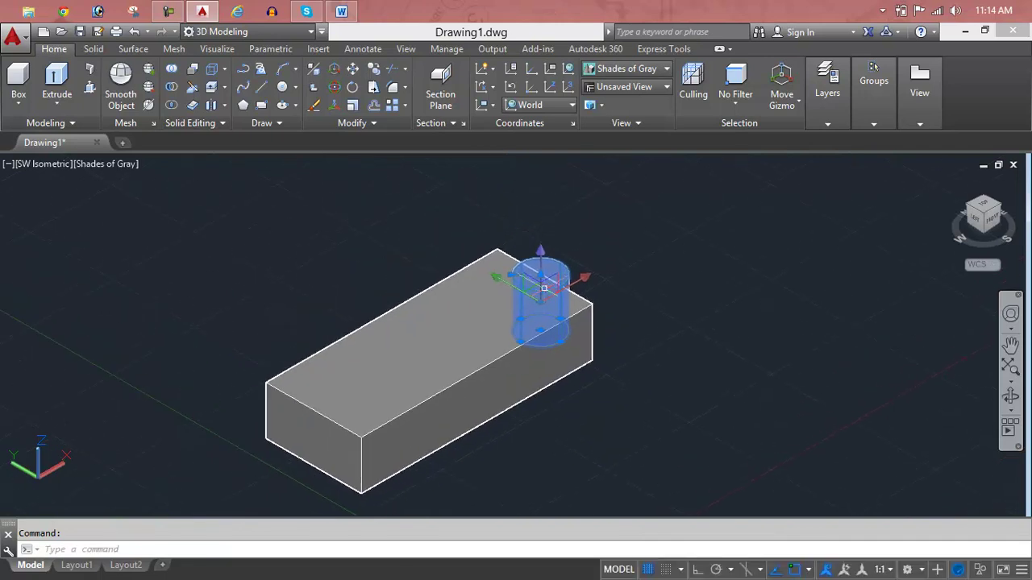
left_click(544, 299)
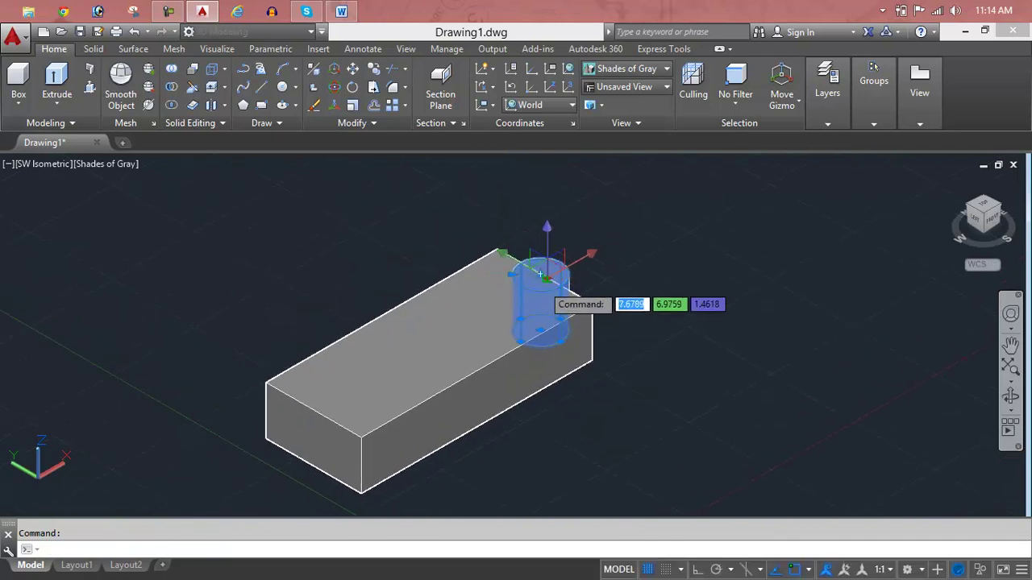
left_click(542, 276)
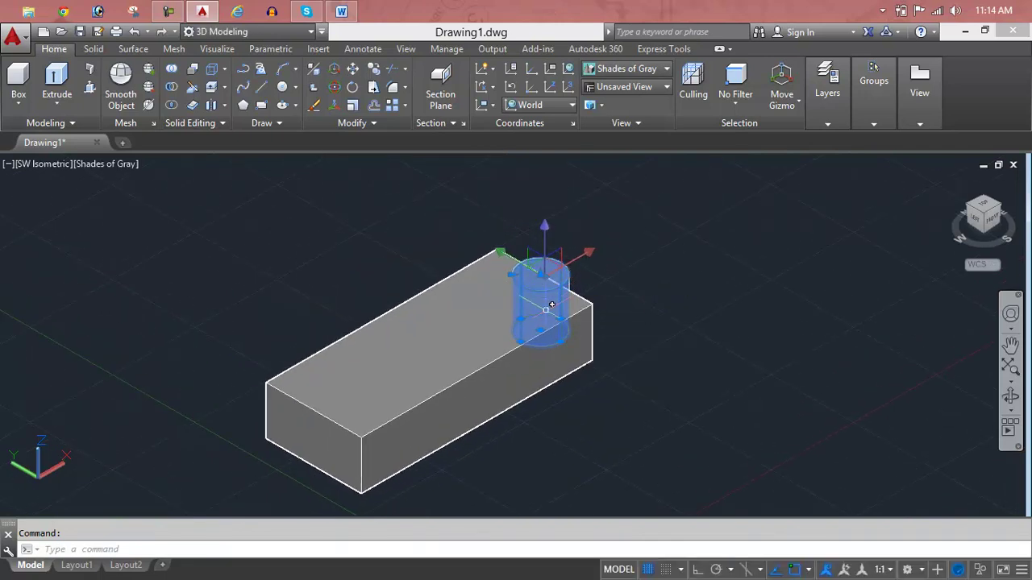
left_click(542, 227)
left_click(540, 284)
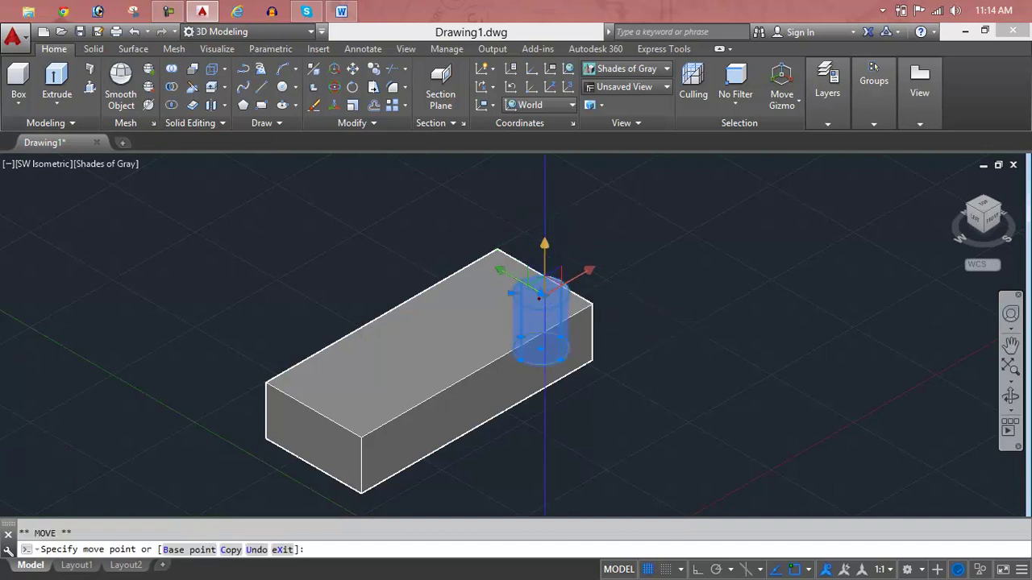
Stretch the cylinder's top grip upward so it rises above the box's top face.
left_click(539, 292)
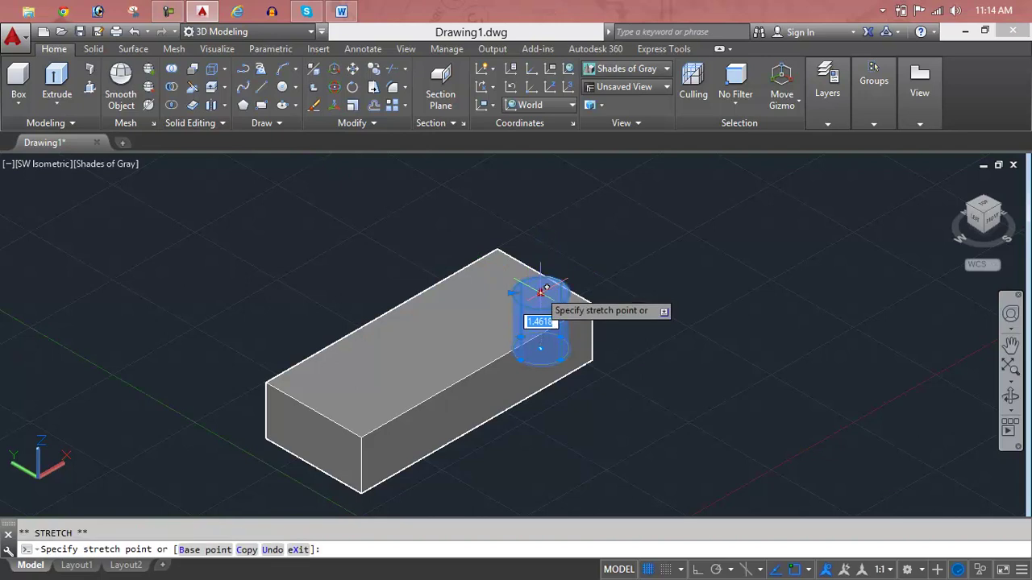
left_click(541, 243)
key("Escape")
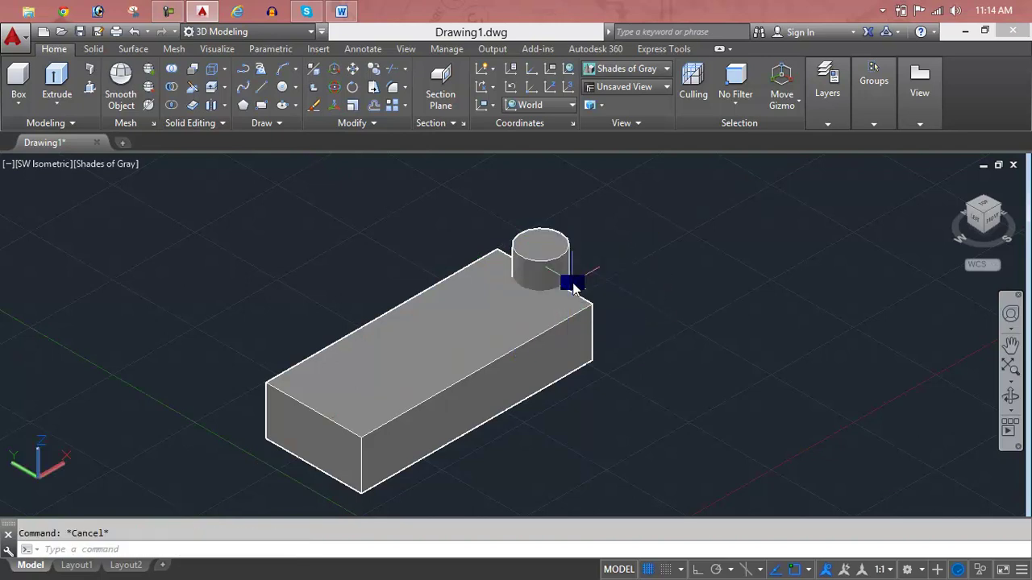
scroll(571, 286, "down", 2)
scroll(511, 271, "up", 5)
scroll(511, 271, "up", 2)
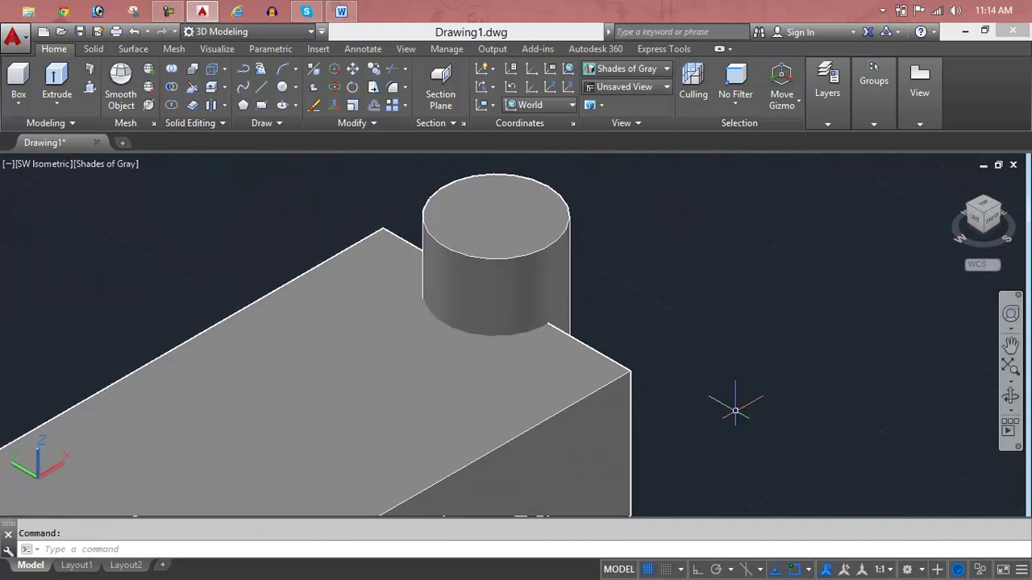
left_click(1010, 396)
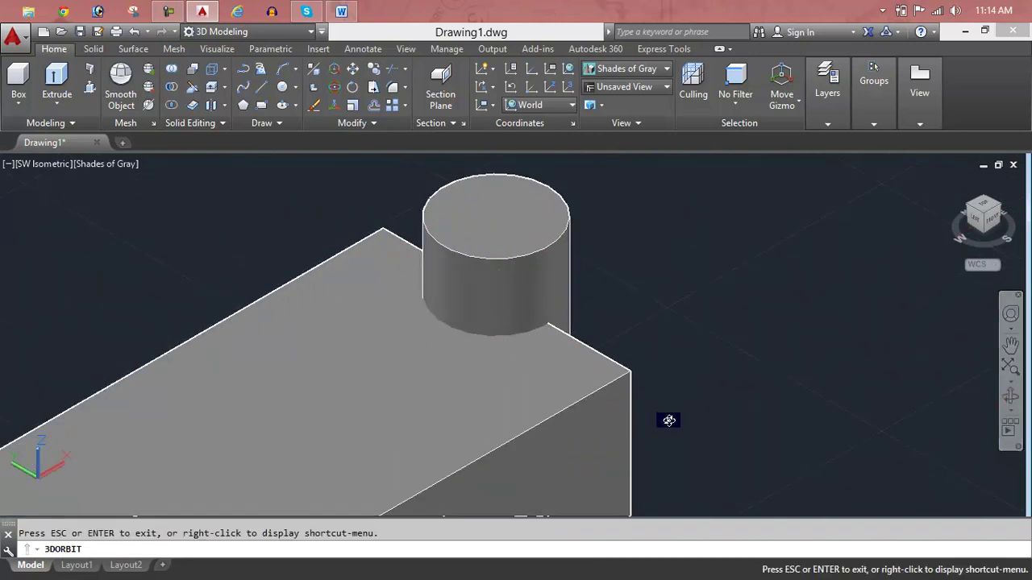
mouse_move(617, 398)
left_mouse_down()
mouse_move(599, 422)
mouse_move(440, 420)
mouse_move(555, 419)
left_mouse_up()
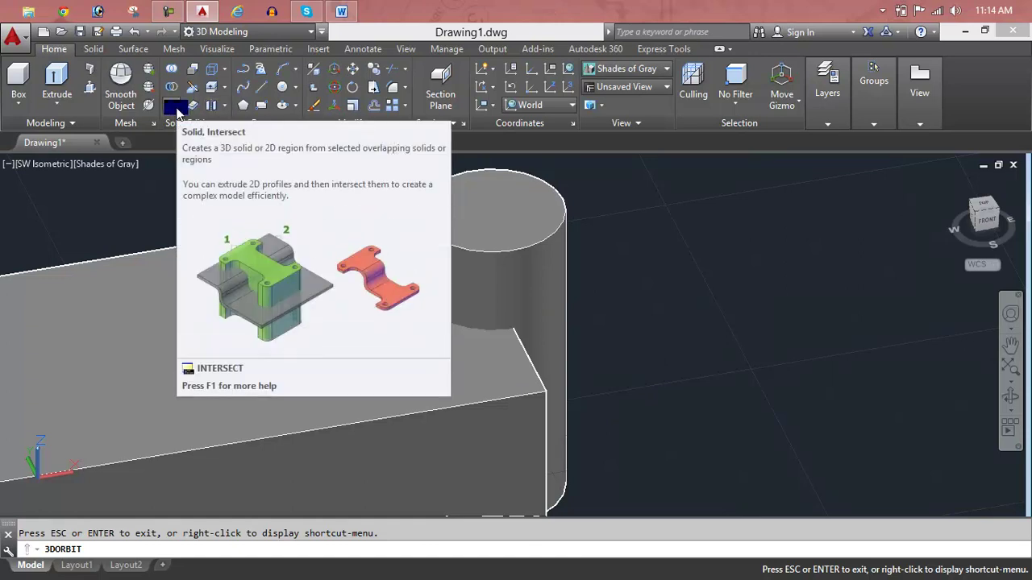
left_click(178, 110)
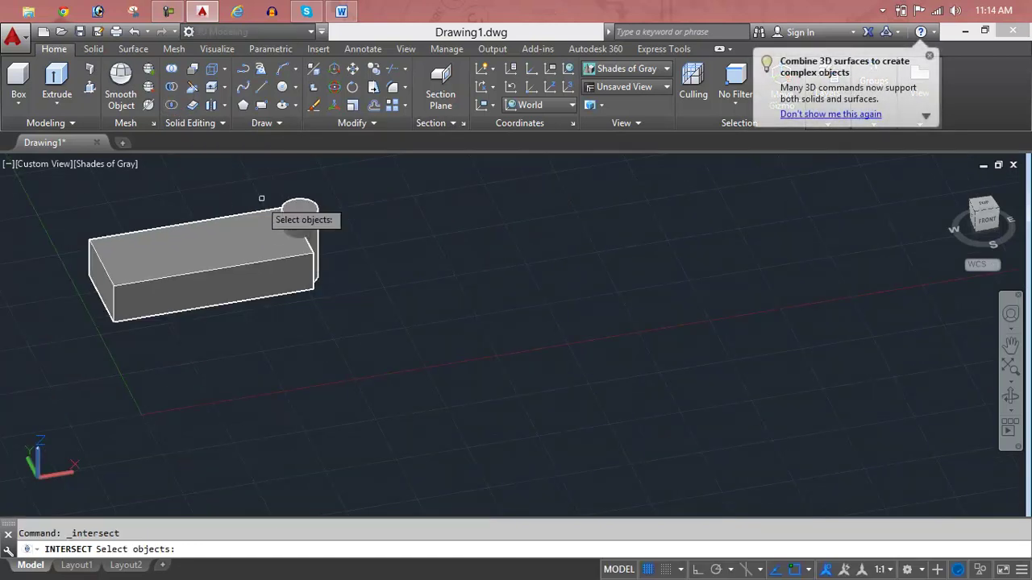
left_click(334, 177)
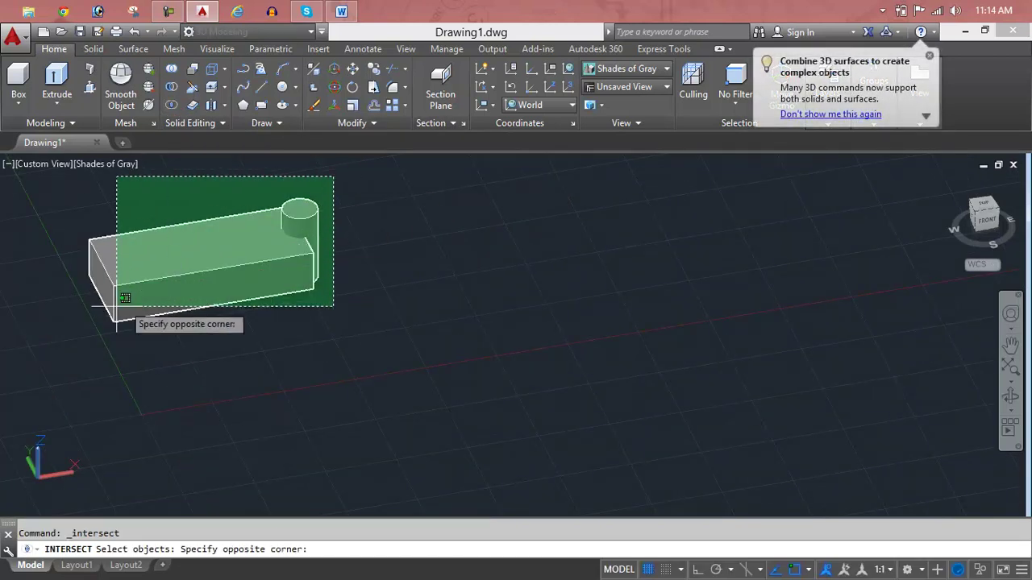
left_click(53, 339)
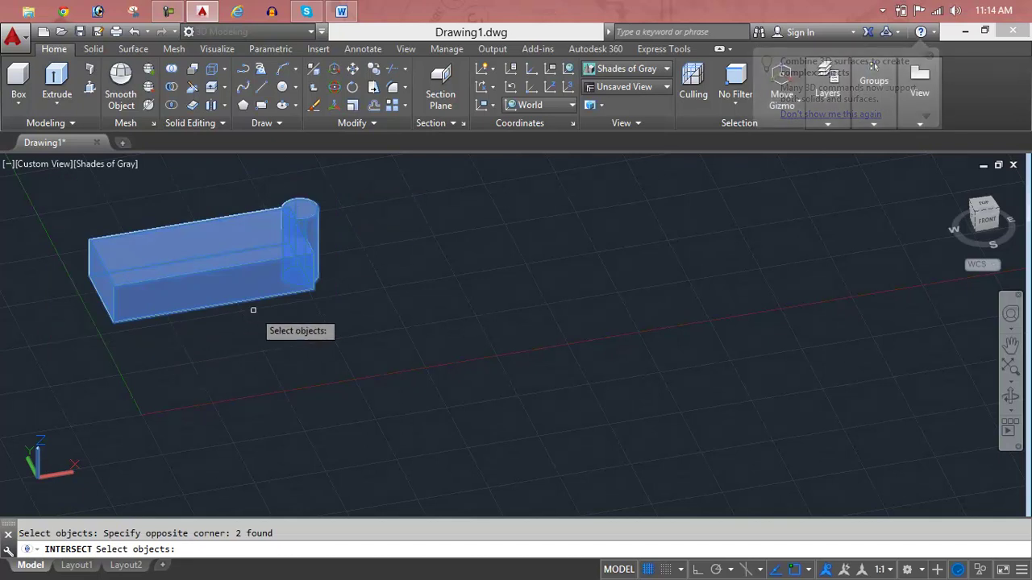
key("Return")
scroll(282, 246, "up", 2)
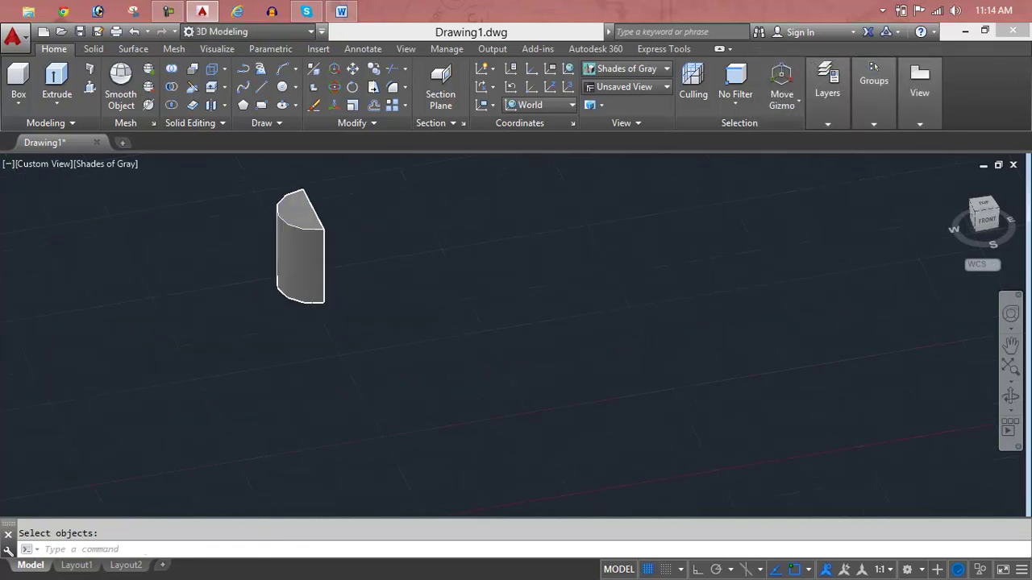
scroll(290, 238, "up", 3)
scroll(295, 231, "up", 3)
mouse_move(292, 304)
middle_mouse_down()
mouse_move(387, 223)
mouse_move(467, 191)
mouse_move(292, 290)
mouse_move(279, 355)
middle_mouse_up()
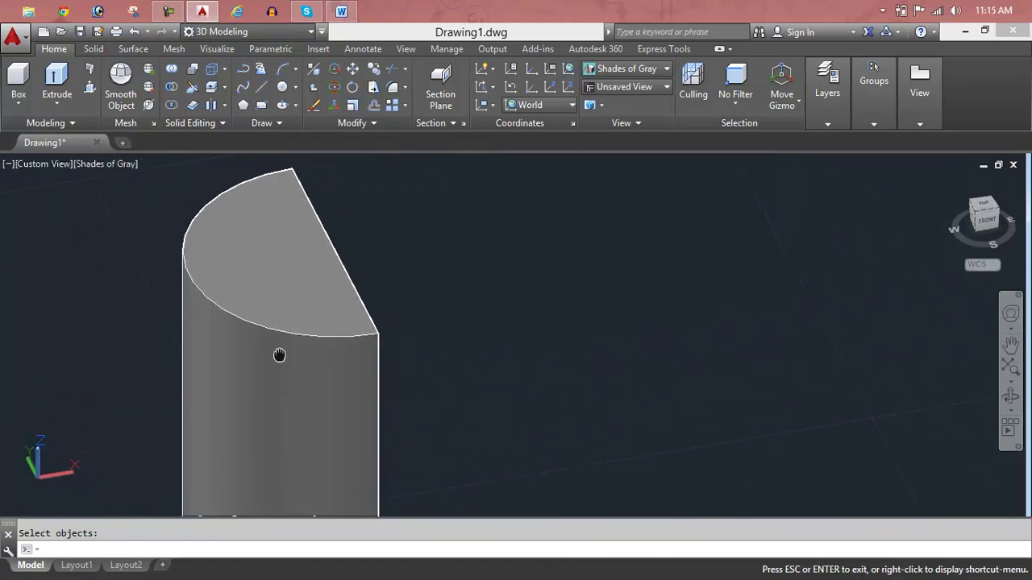
key("Escape")
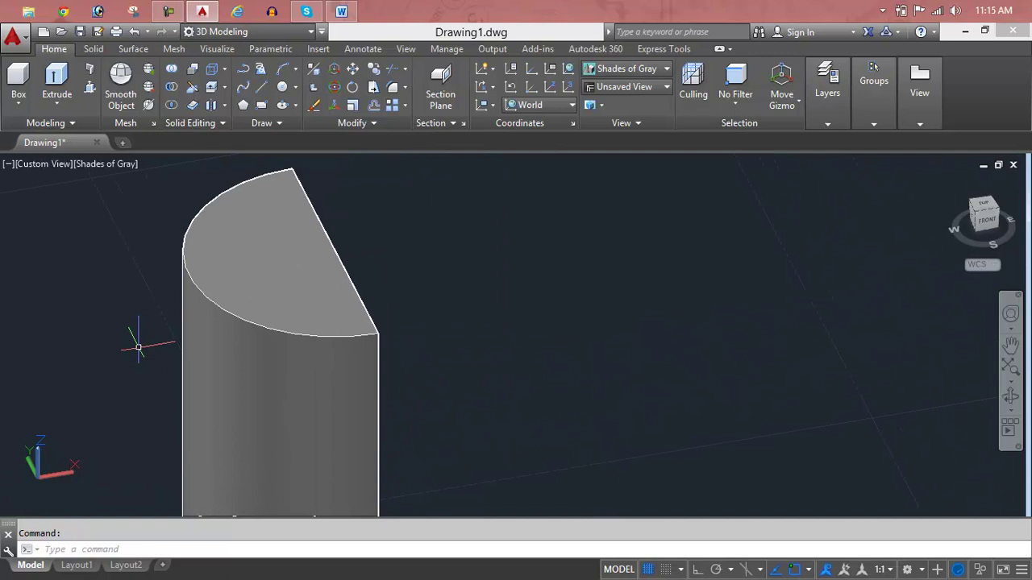
key("ctrl+z")
key("ctrl+z")
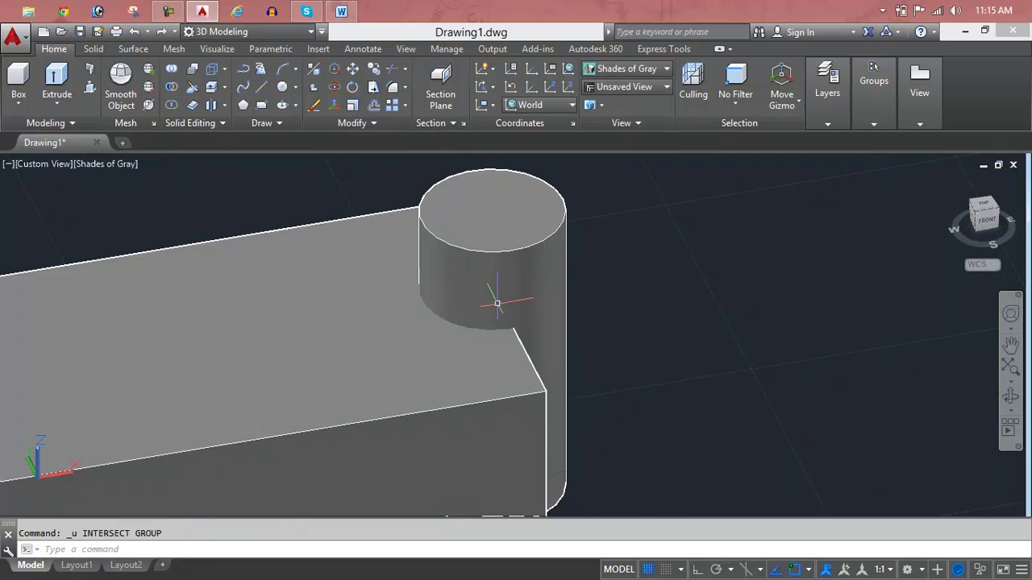
Intersect the box and cylinder by window-selecting both solids, after a first try with only the box.
scroll(490, 299, "down", 3)
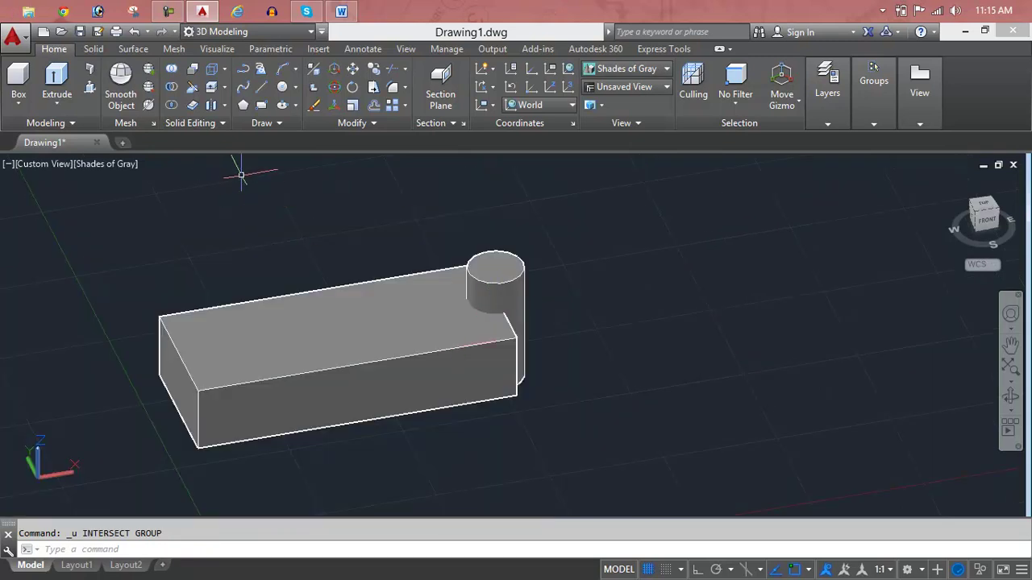
left_click(171, 105)
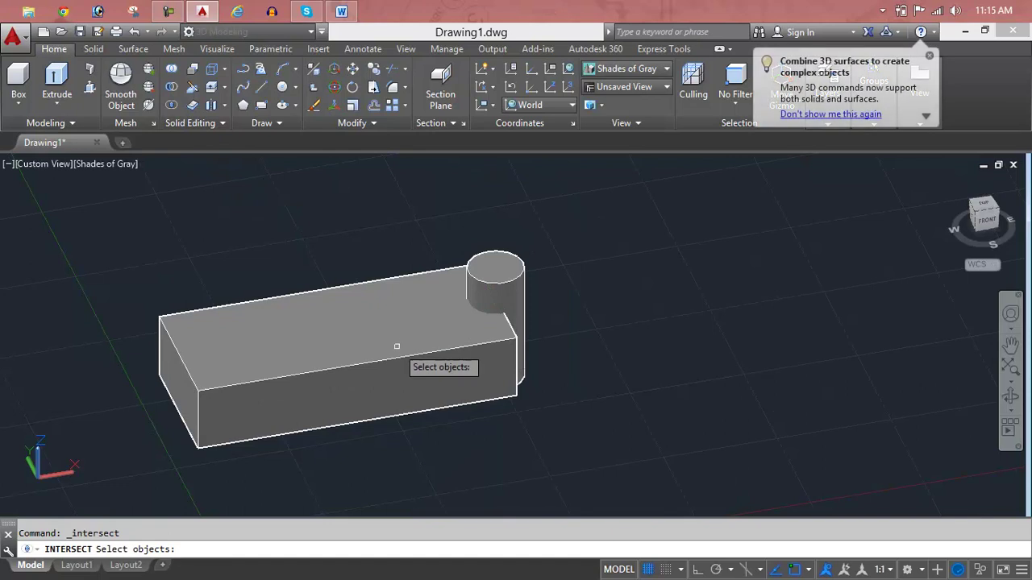
left_click(400, 357)
key("Return")
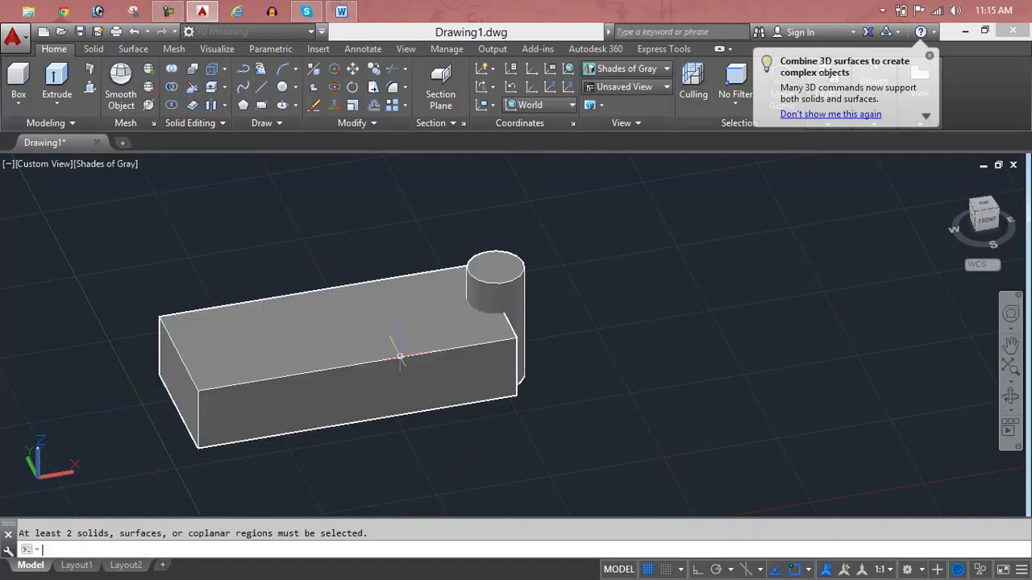
left_click(504, 288)
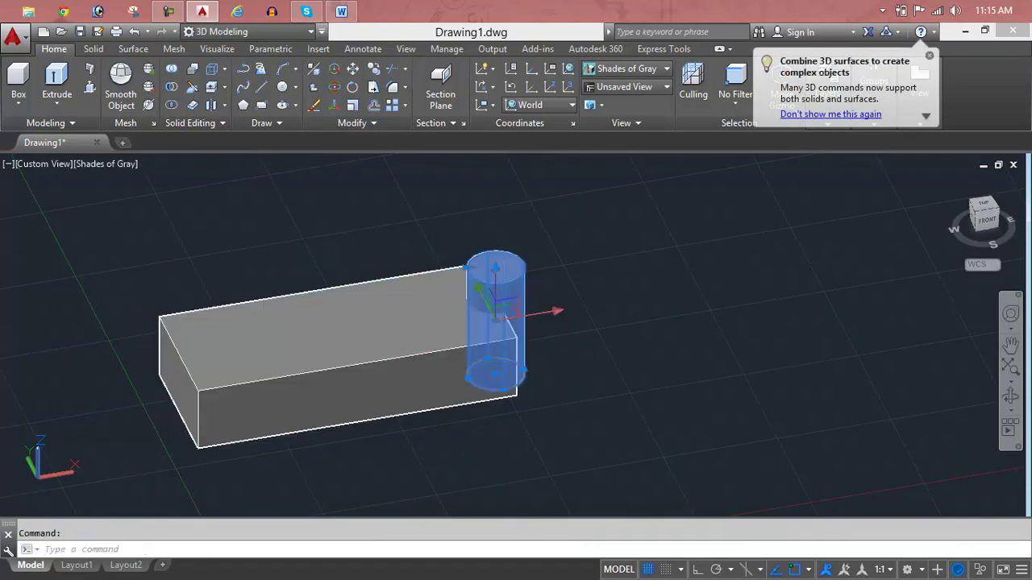
key("Escape")
left_click(171, 106)
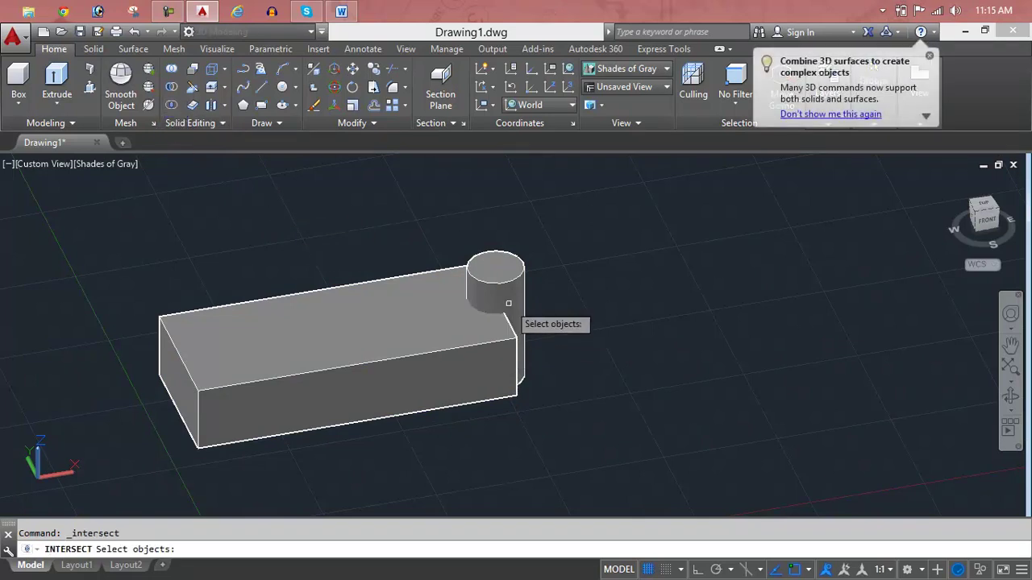
left_click(574, 232)
left_click(370, 399)
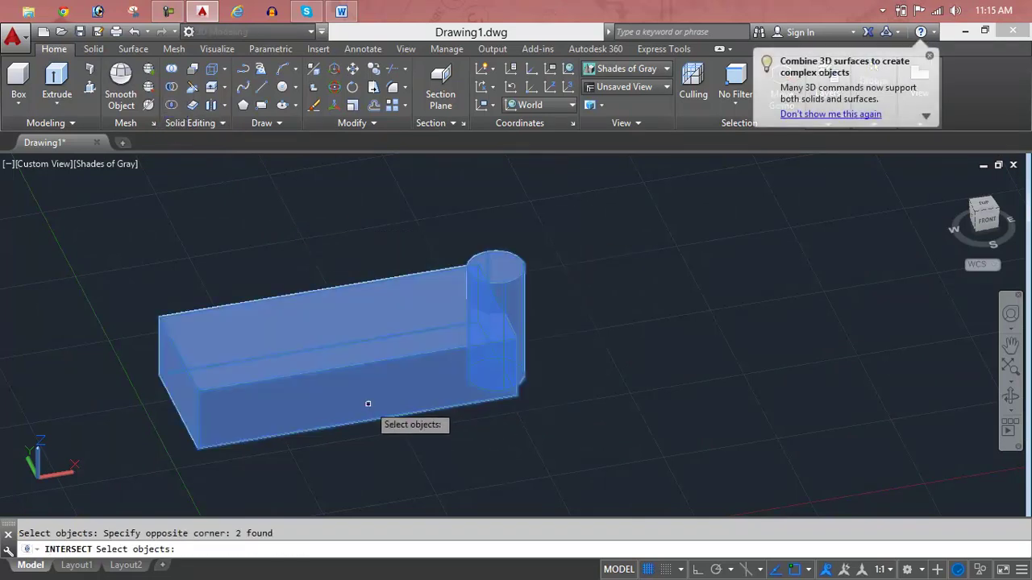
key("Return")
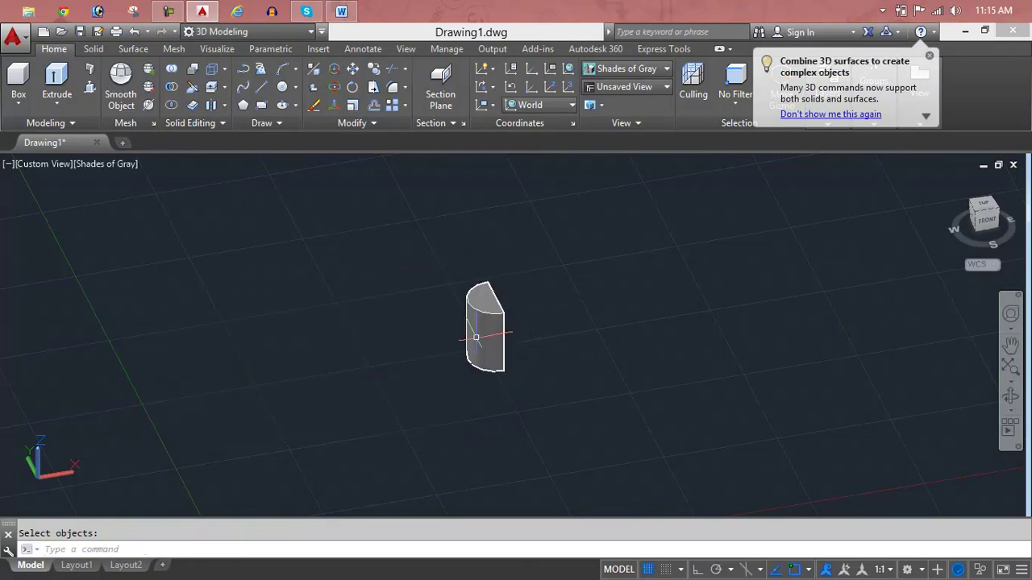
Erase the resulting half-cylinder solid, leaving the drawing empty.
left_click(484, 339)
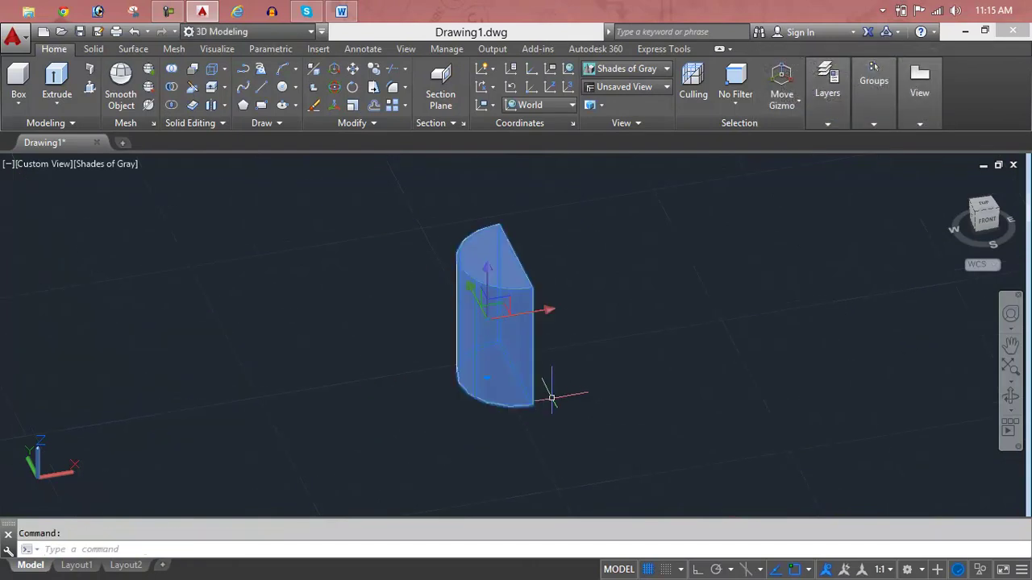
key("Escape")
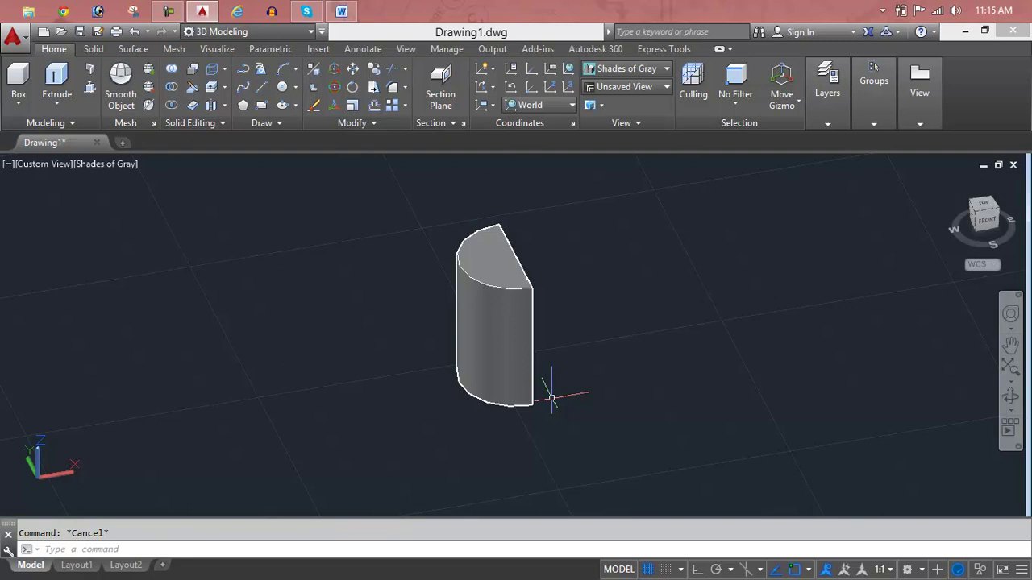
left_click(518, 337)
key("Delete")
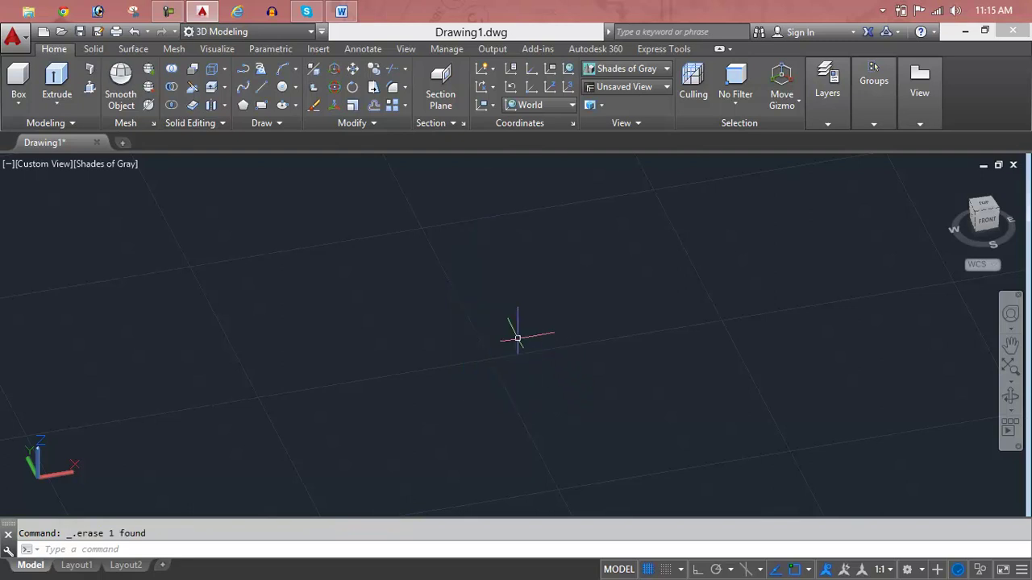